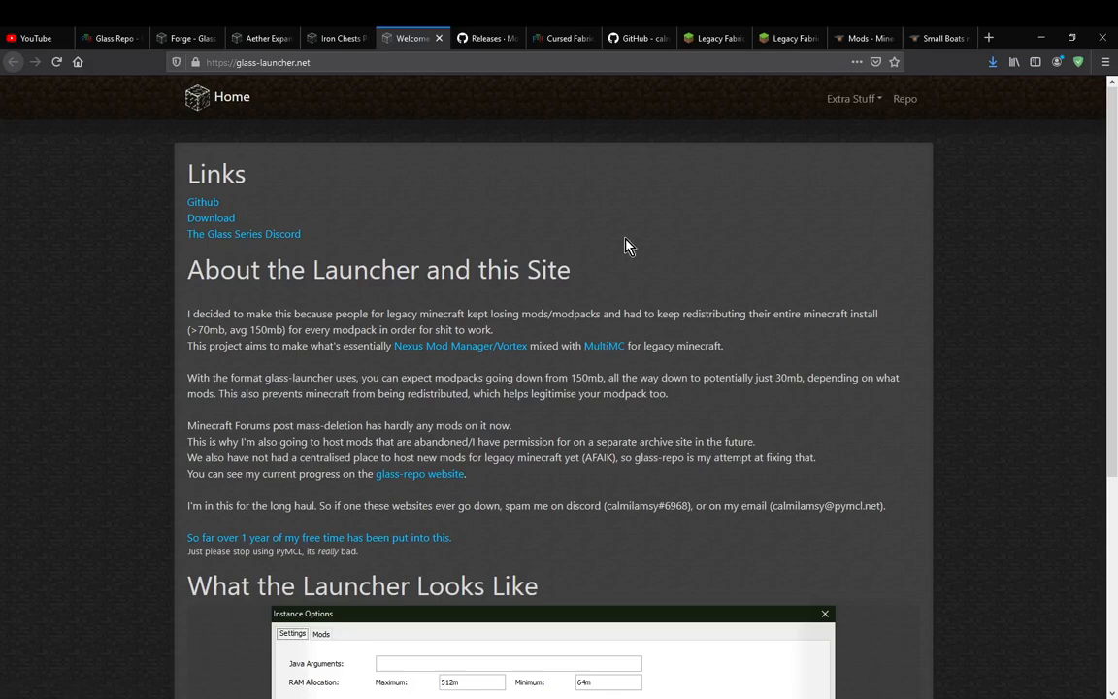
Read the site's description of the launcher and look through the screenshots under "What the Launcher Looks Like"
drag(276, 351, 246, 351)
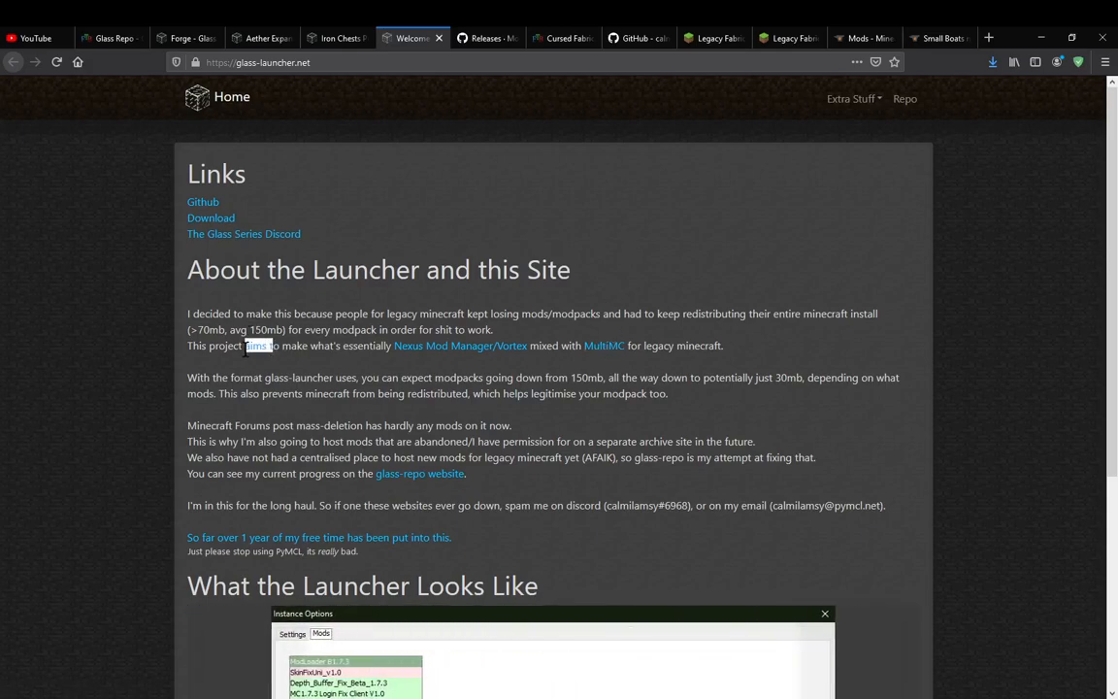
click(697, 439)
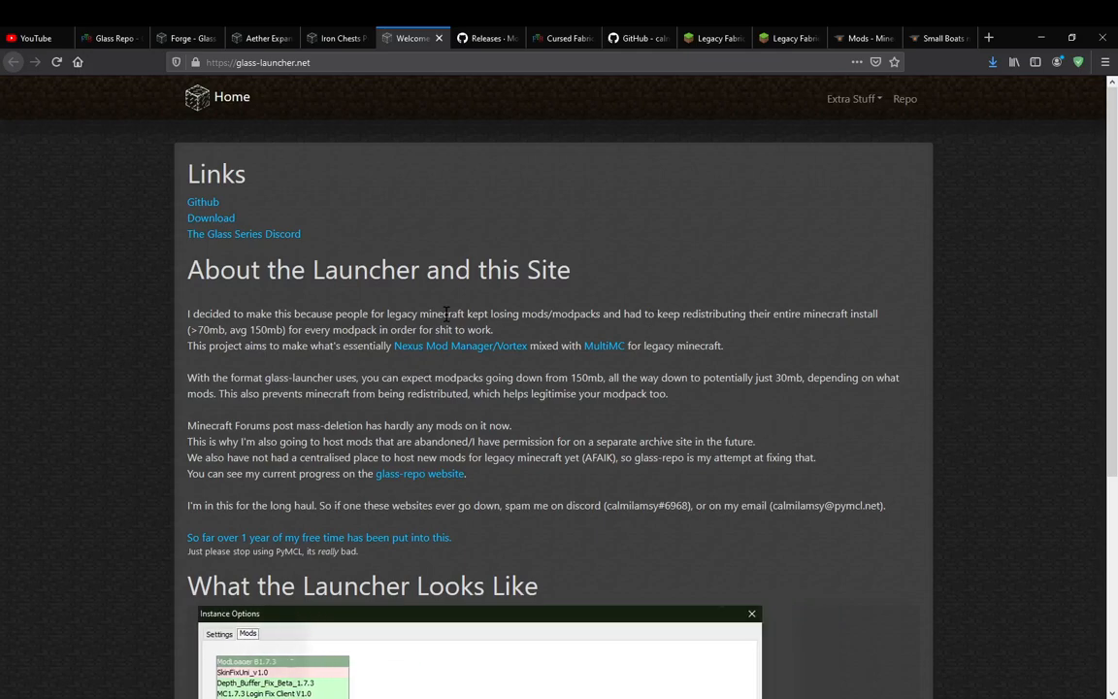
drag(465, 313, 384, 314)
click(960, 529)
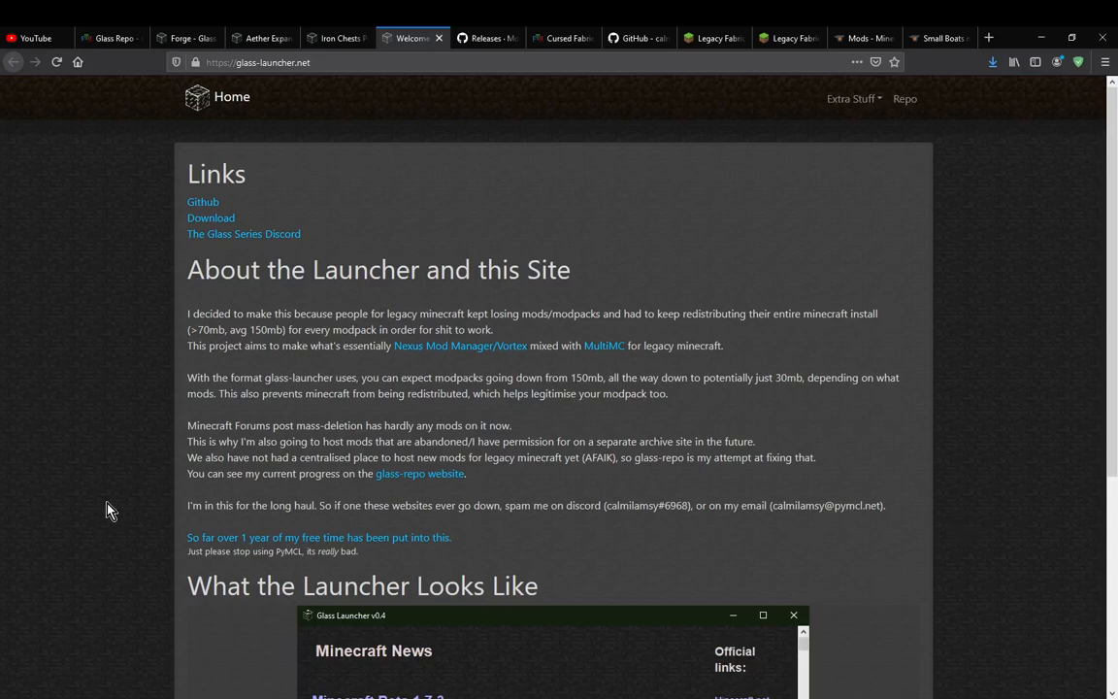
scroll(99, 517, down, 3)
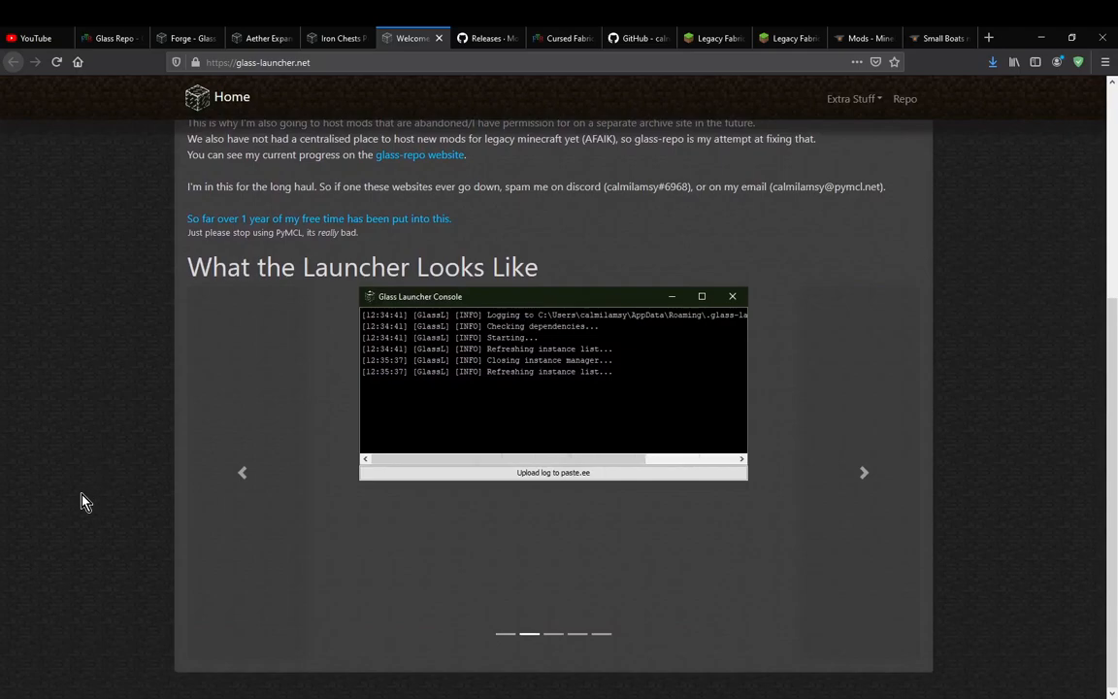
click(244, 472)
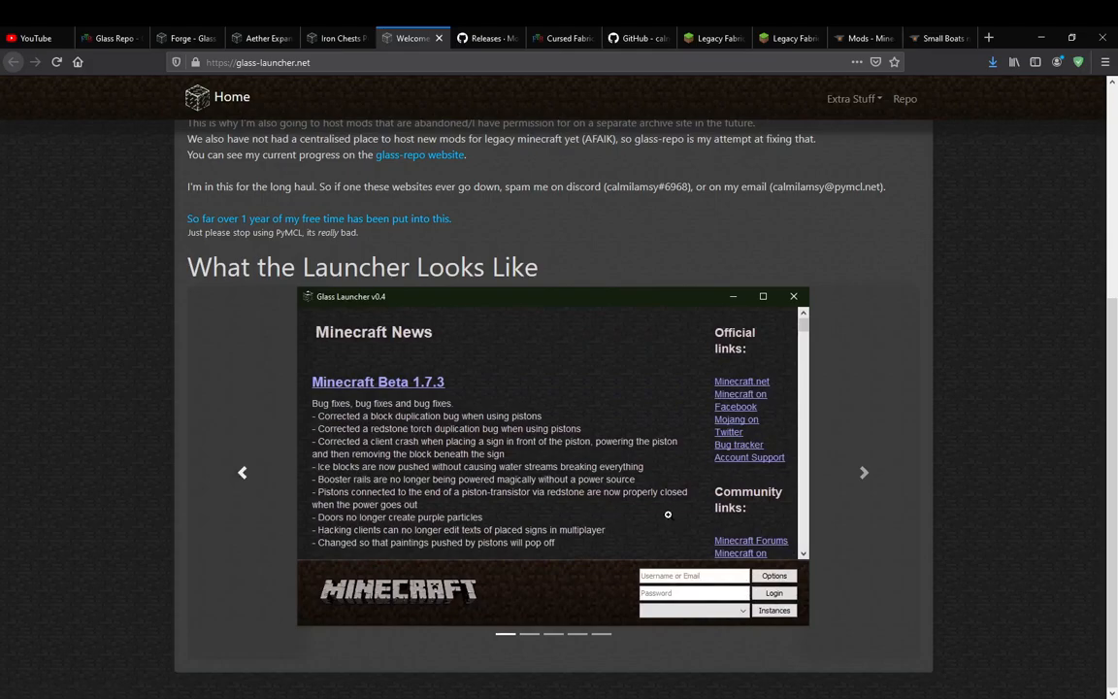
click(863, 476)
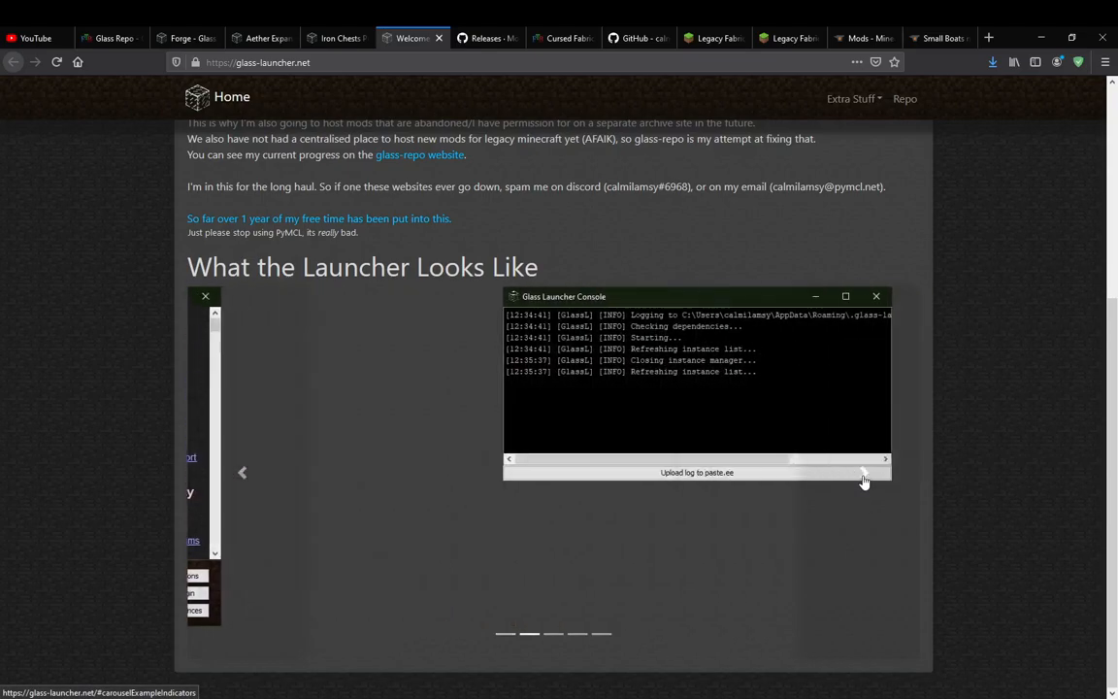
click(863, 477)
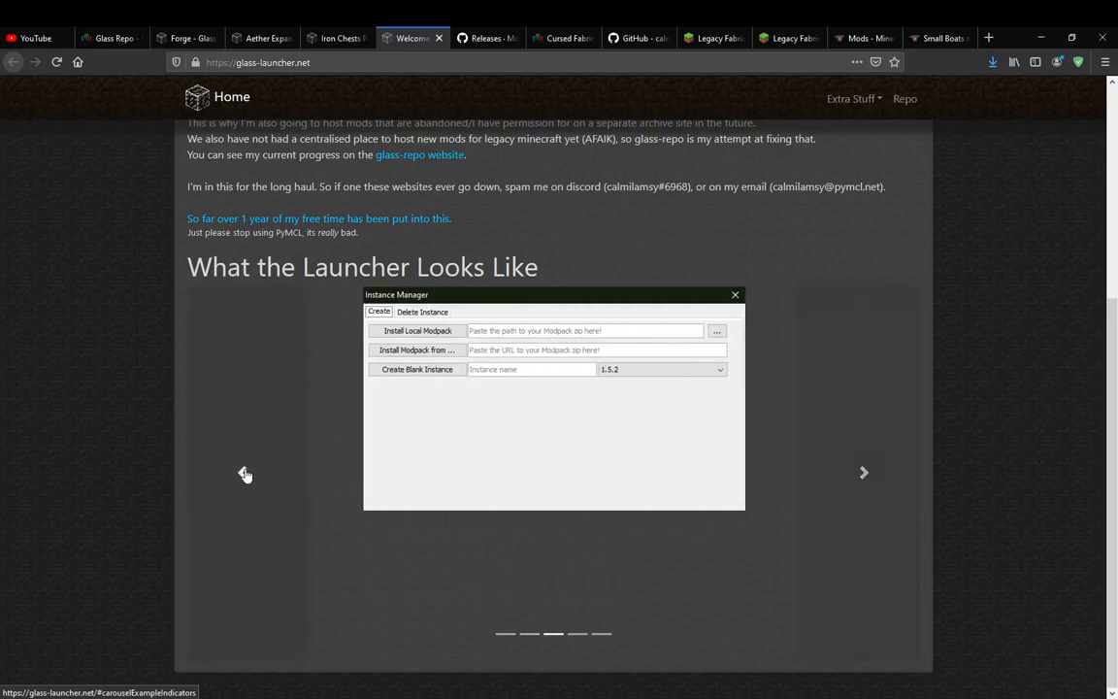
click(243, 472)
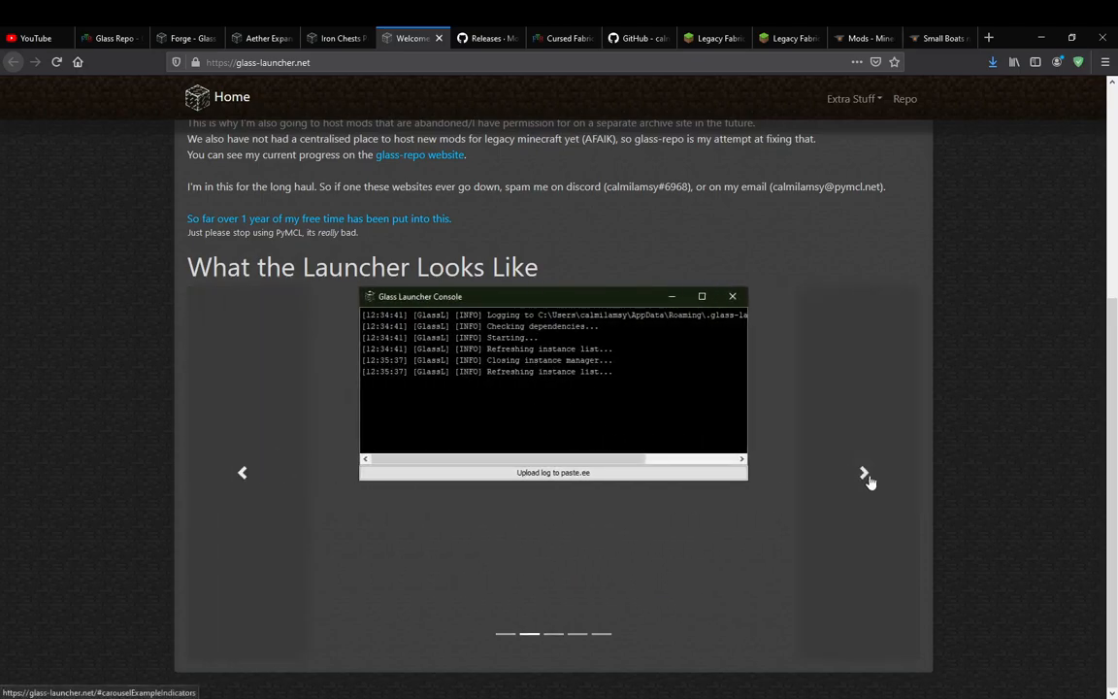
click(865, 474)
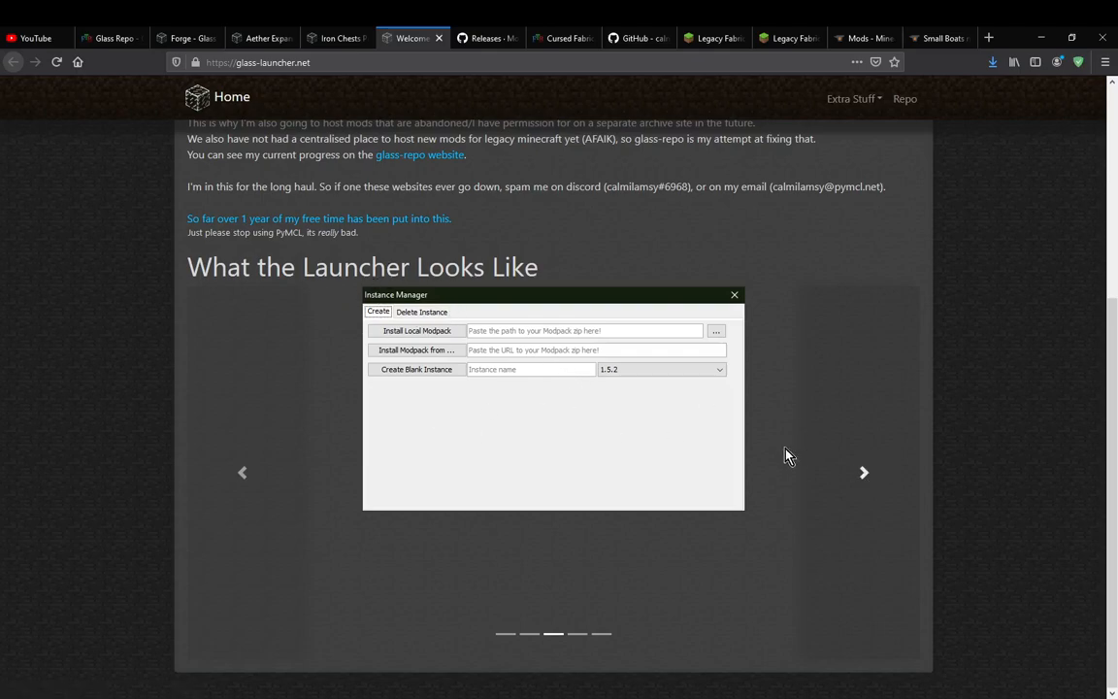
click(864, 475)
click(864, 474)
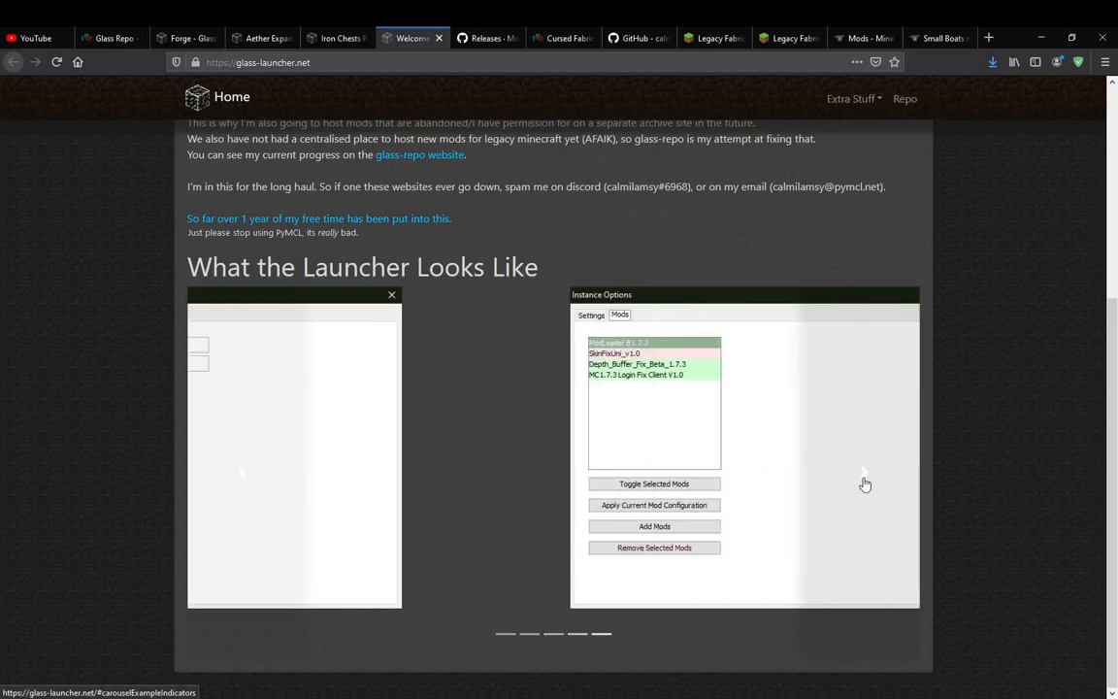
click(863, 475)
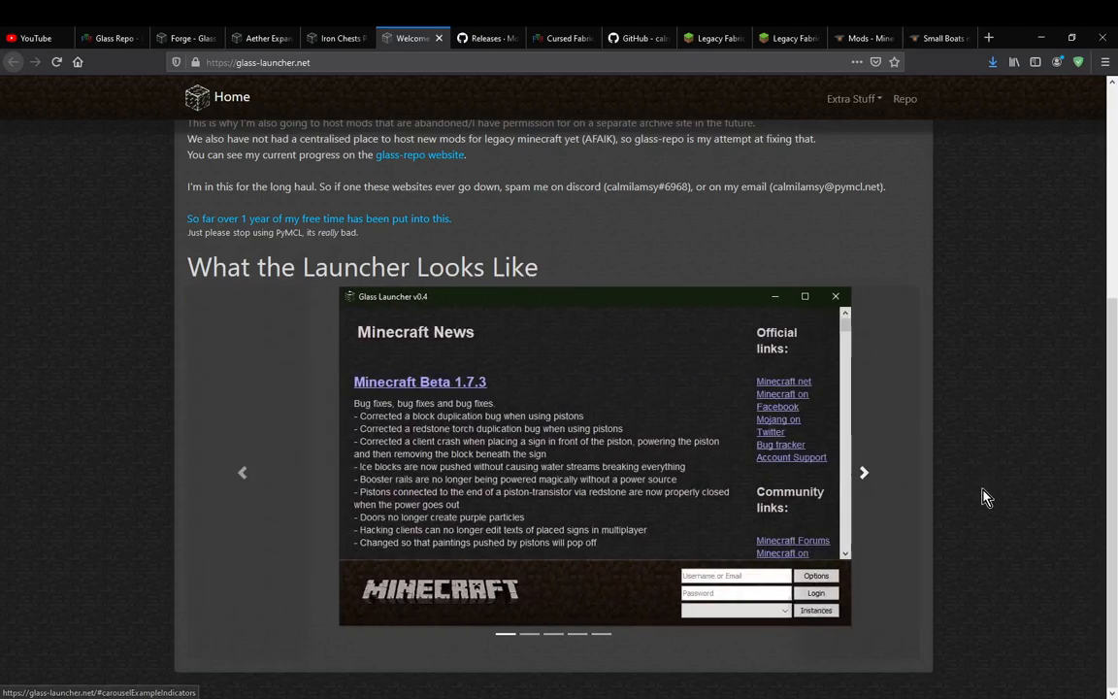
scroll(965, 509, up, 3)
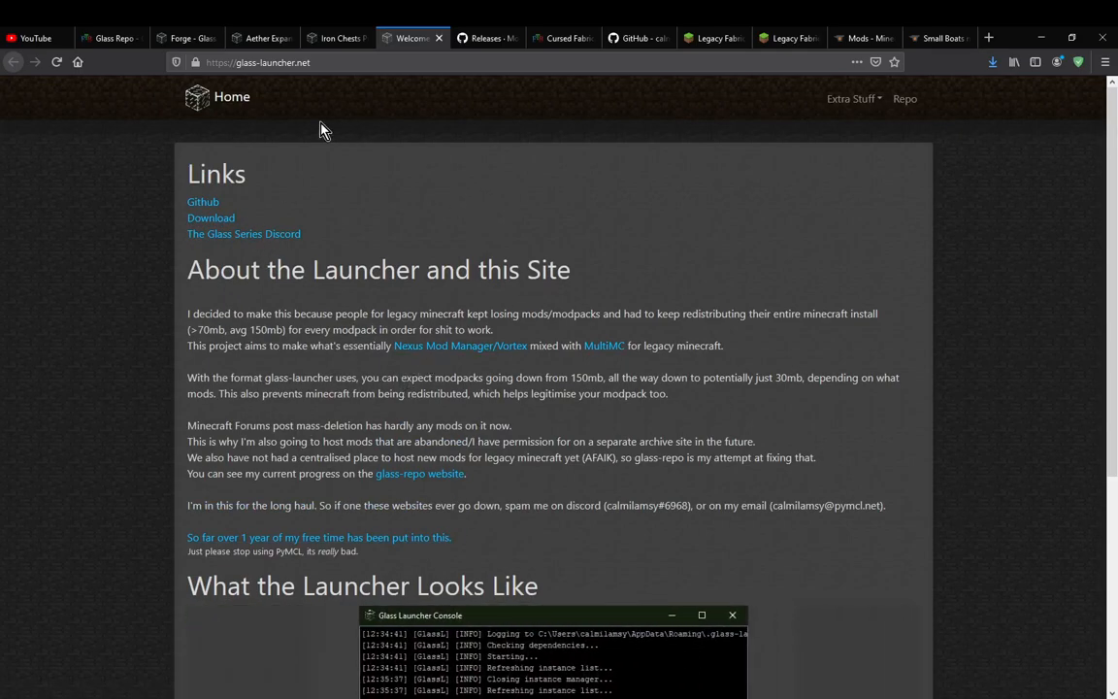
Show the Glass-Launcher-Legacy releases page, and bring up the Glass Launcher and Glass Launcher Console windows over it
click(463, 37)
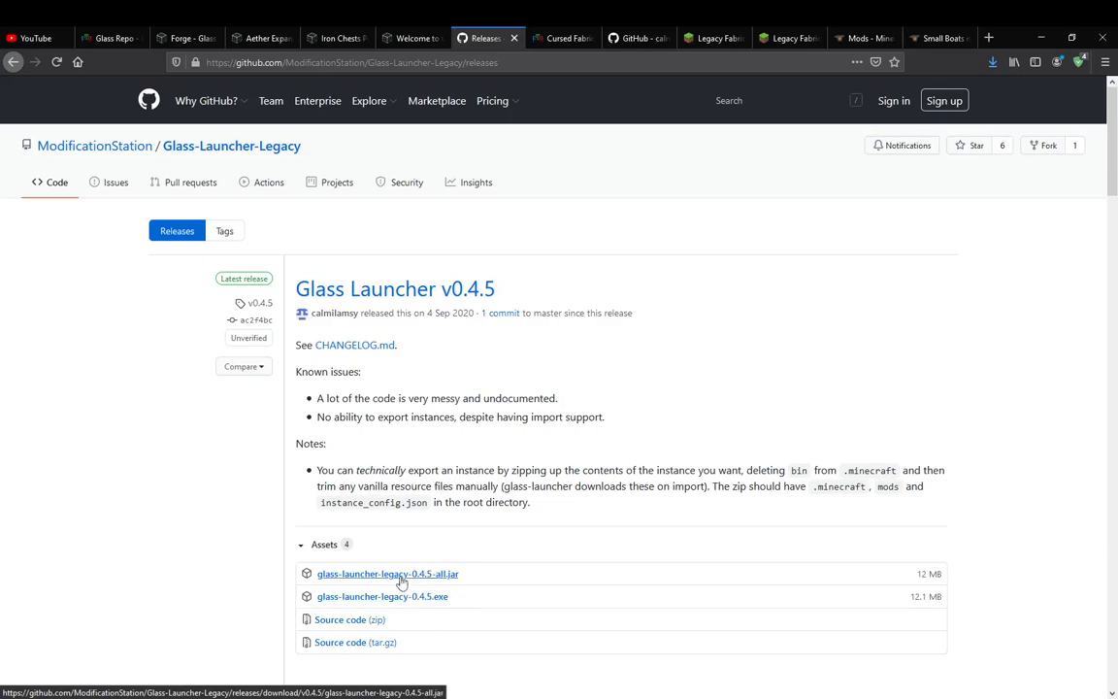
mouse_move(472, 698)
click(503, 663)
click(472, 698)
click(405, 651)
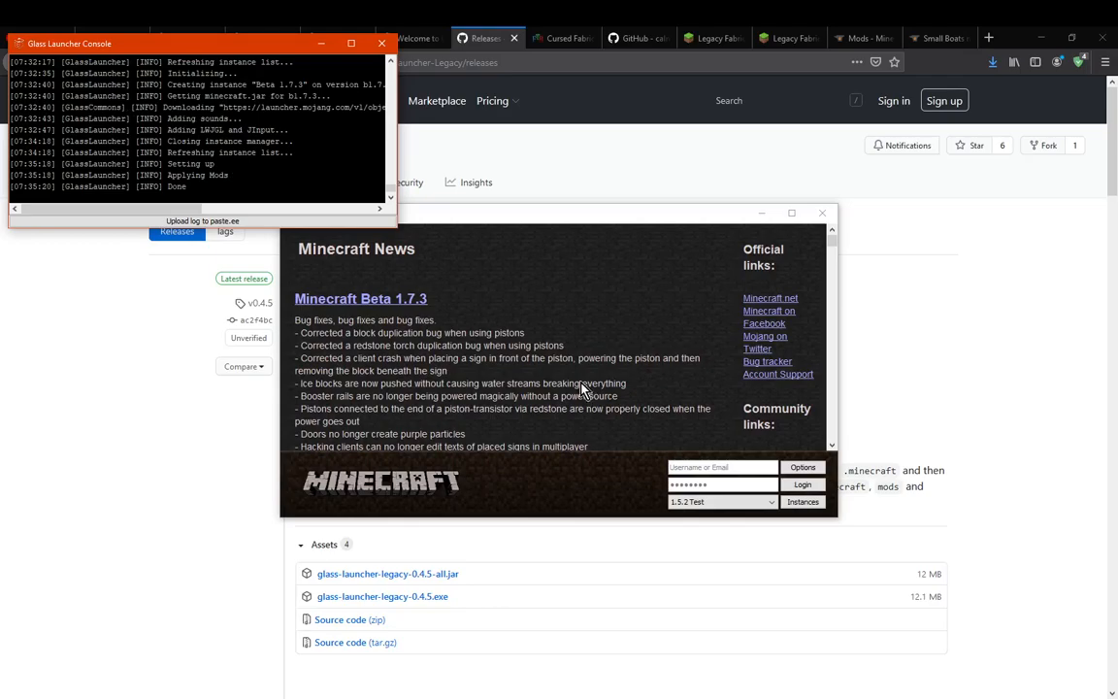
Examine the Glass Launcher Console log from its first entries to its latest, and minimise and restore the console window
scroll(356, 180, up, 5)
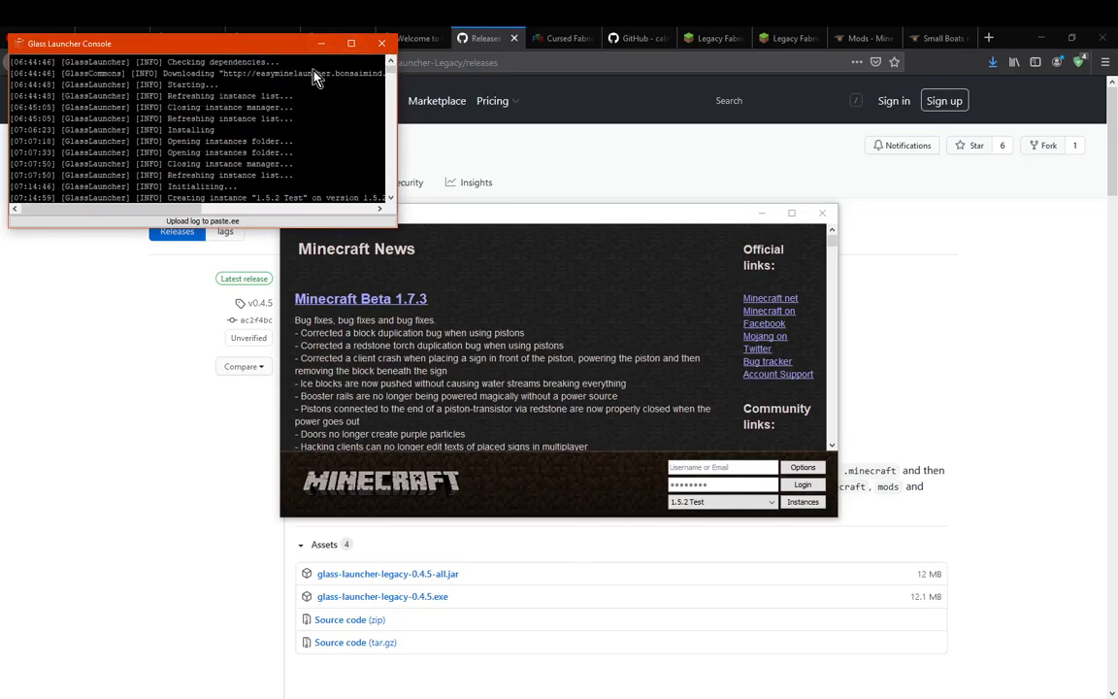
drag(145, 208, 65, 201)
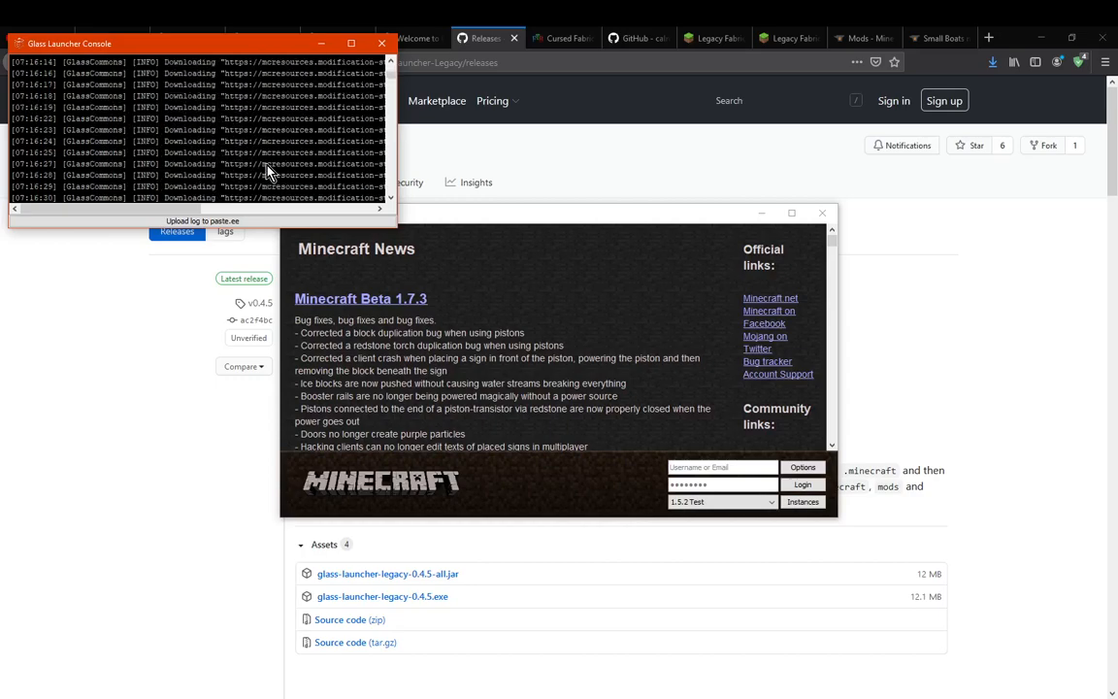
drag(388, 82, 388, 204)
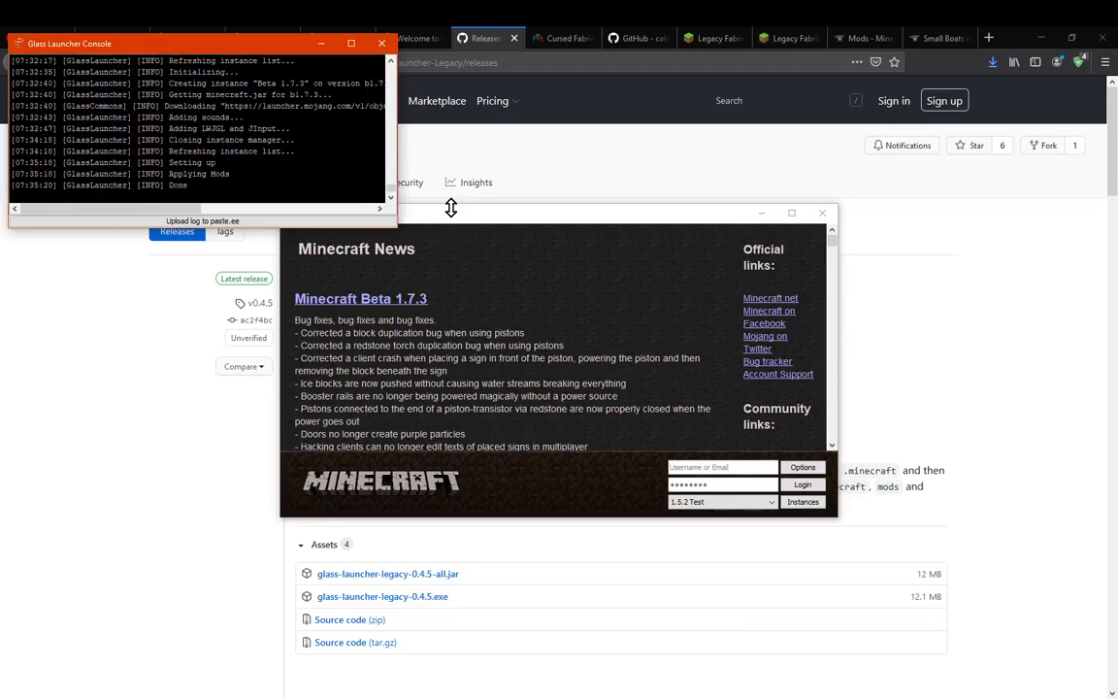
click(324, 46)
mouse_move(508, 658)
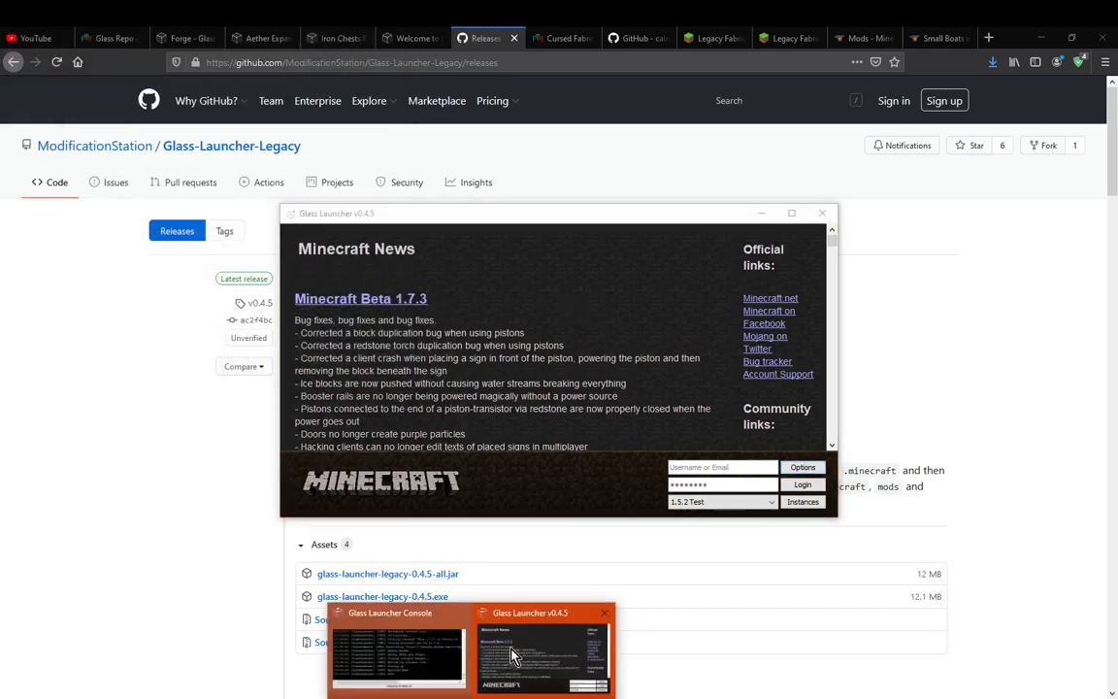
click(417, 655)
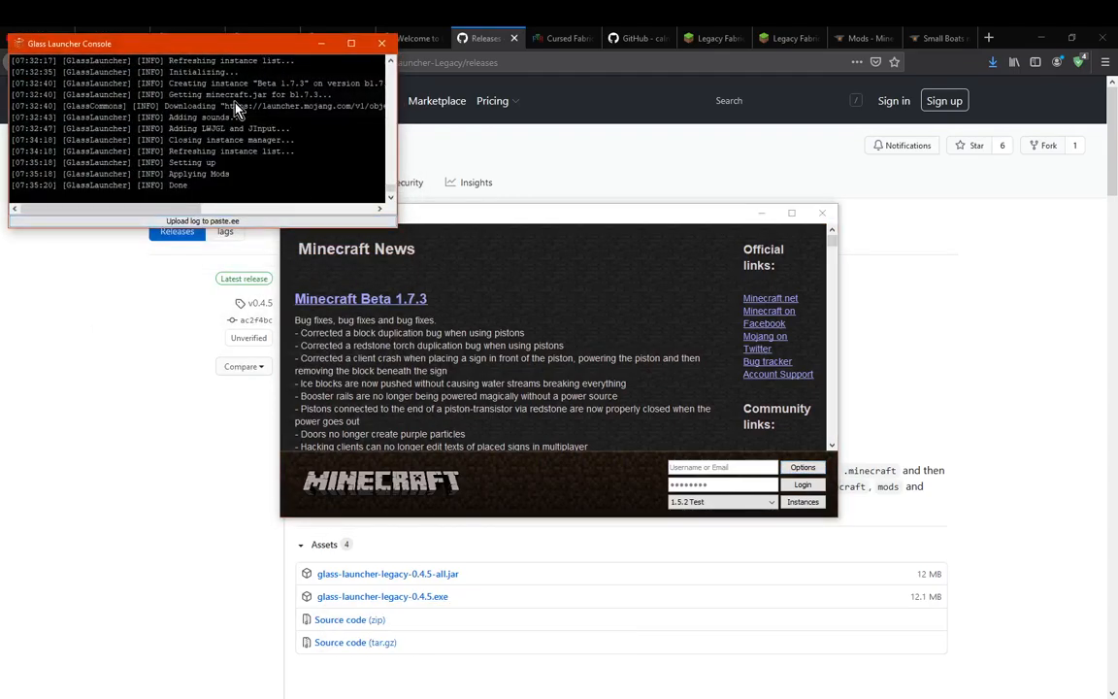
click(594, 298)
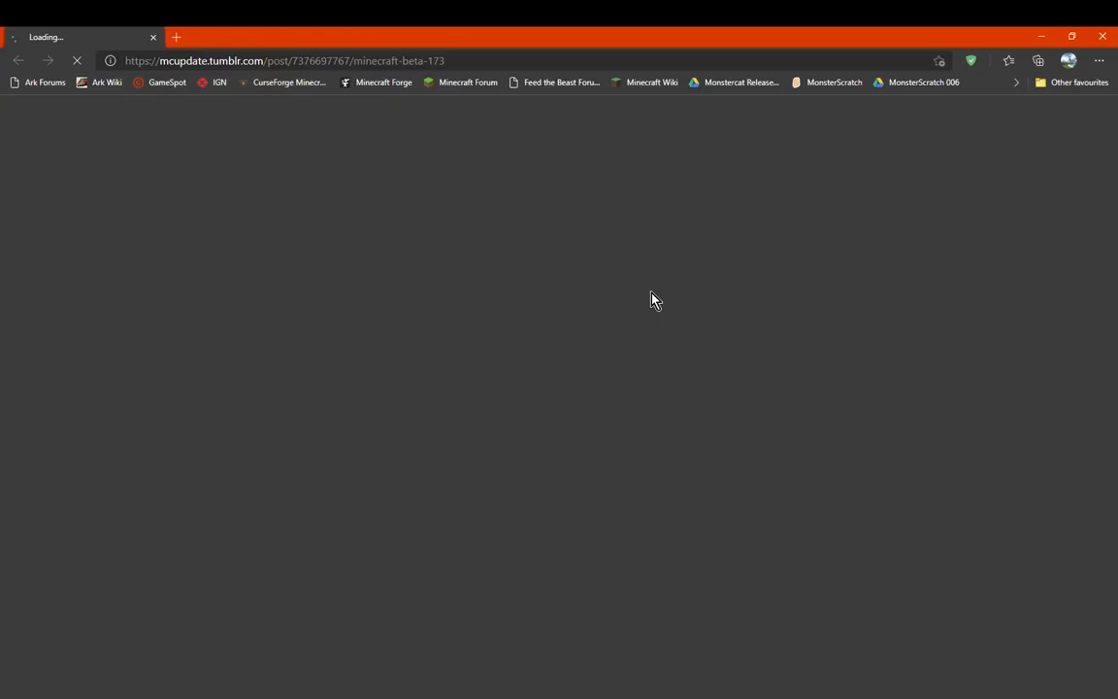
click(1113, 33)
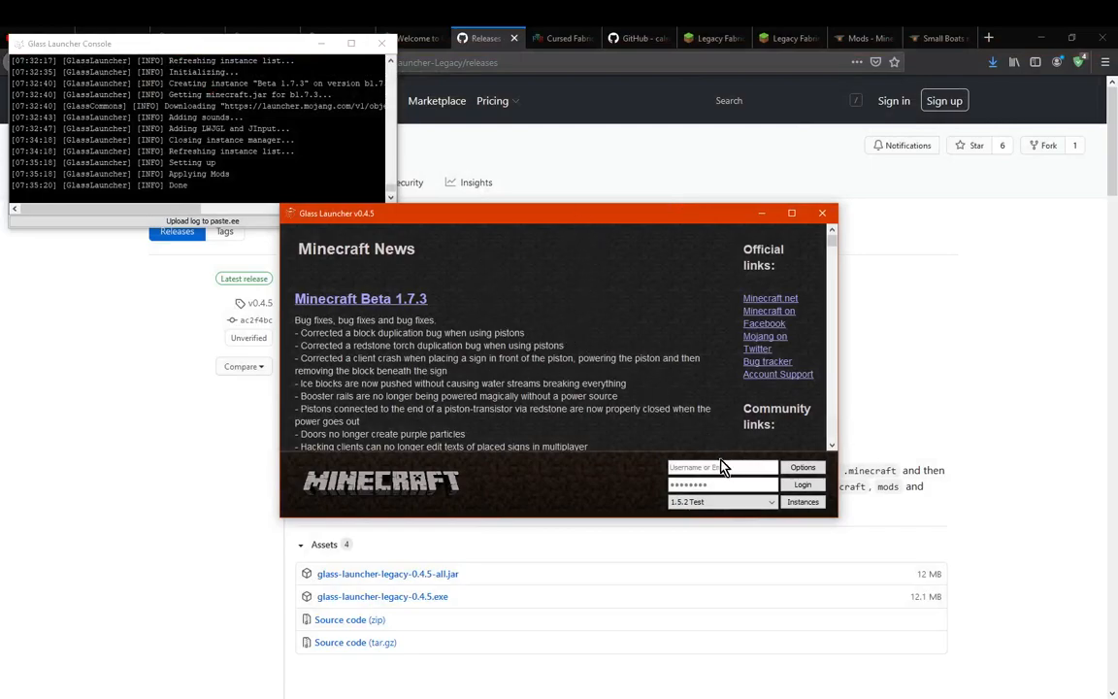
scroll(630, 379, down, 3)
scroll(617, 387, up, 3)
Select the 1.5.2 Test instance in the launcher and open the Instance Manager
click(760, 502)
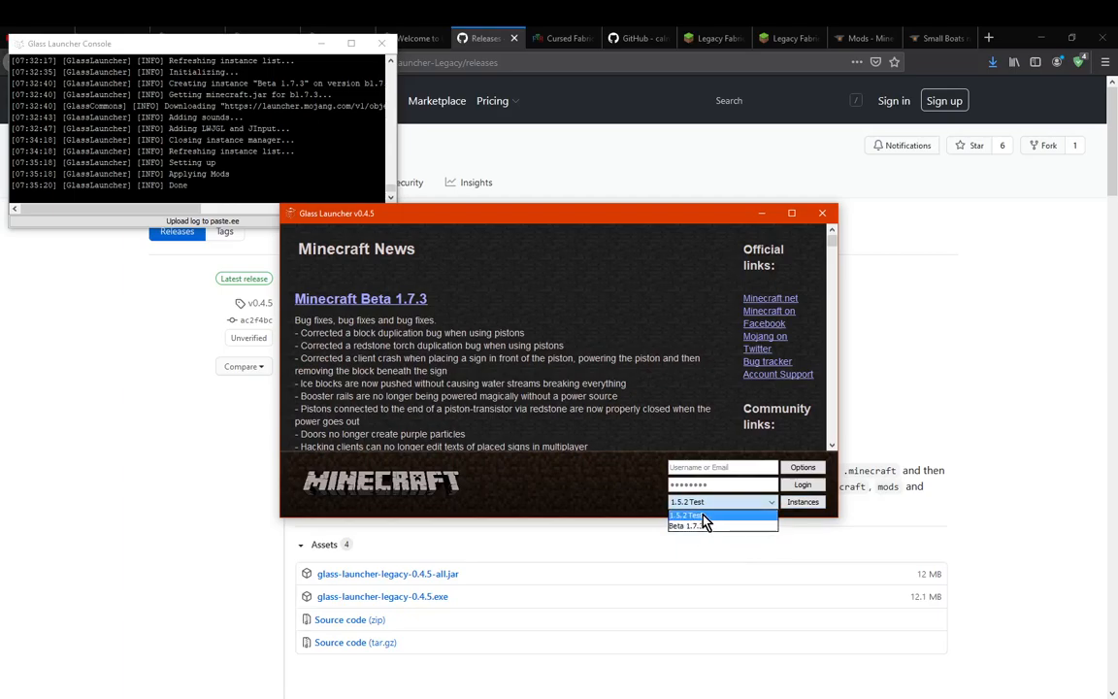
click(761, 514)
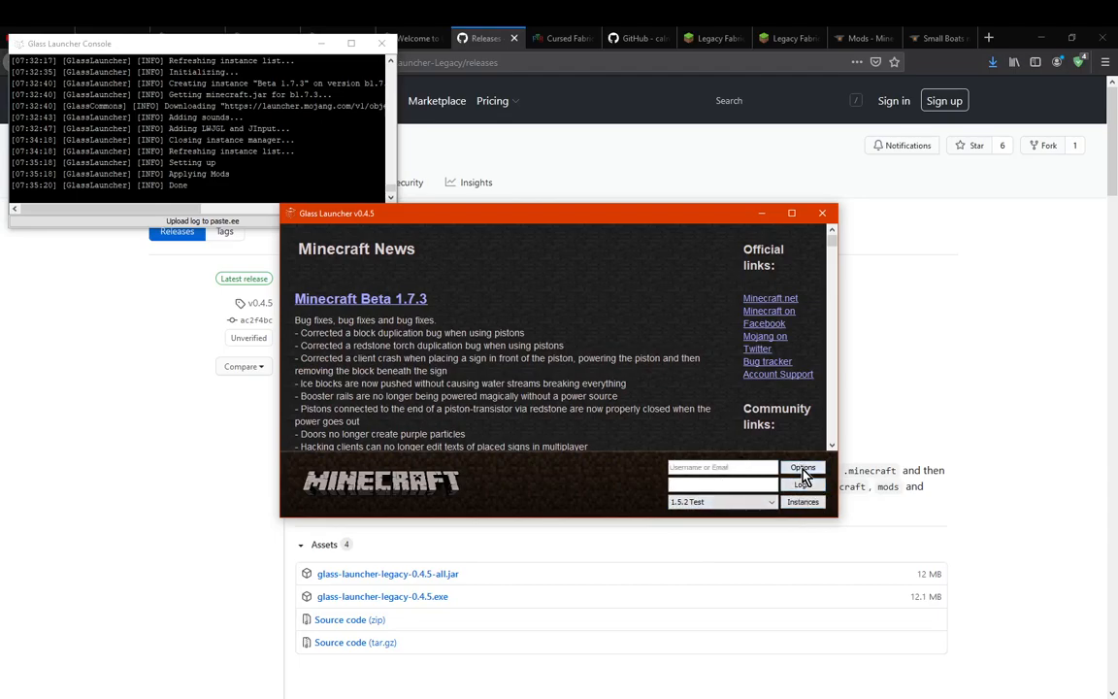
click(803, 502)
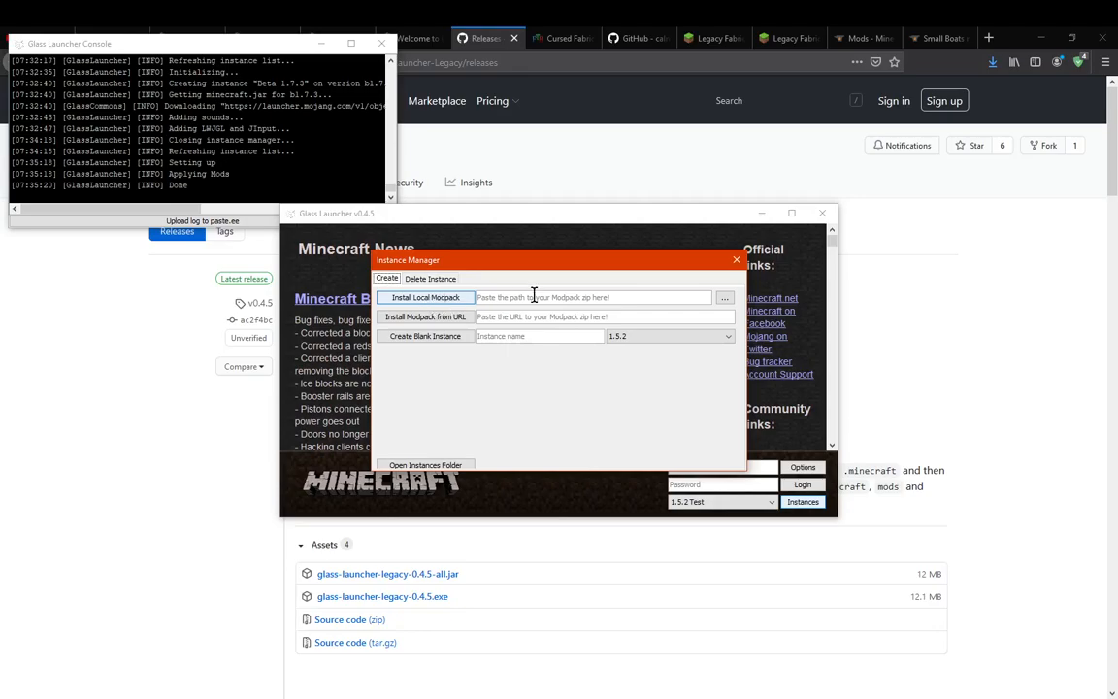
Browse the Downloads folder for a local modpack zip to install
click(725, 300)
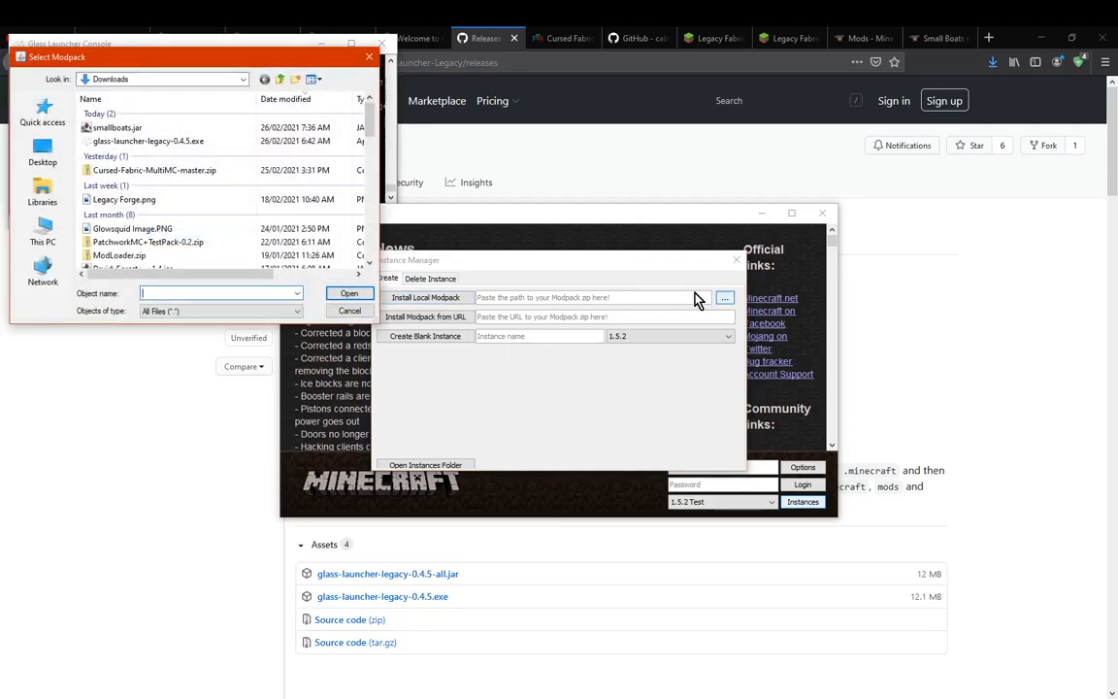
double_click(204, 168)
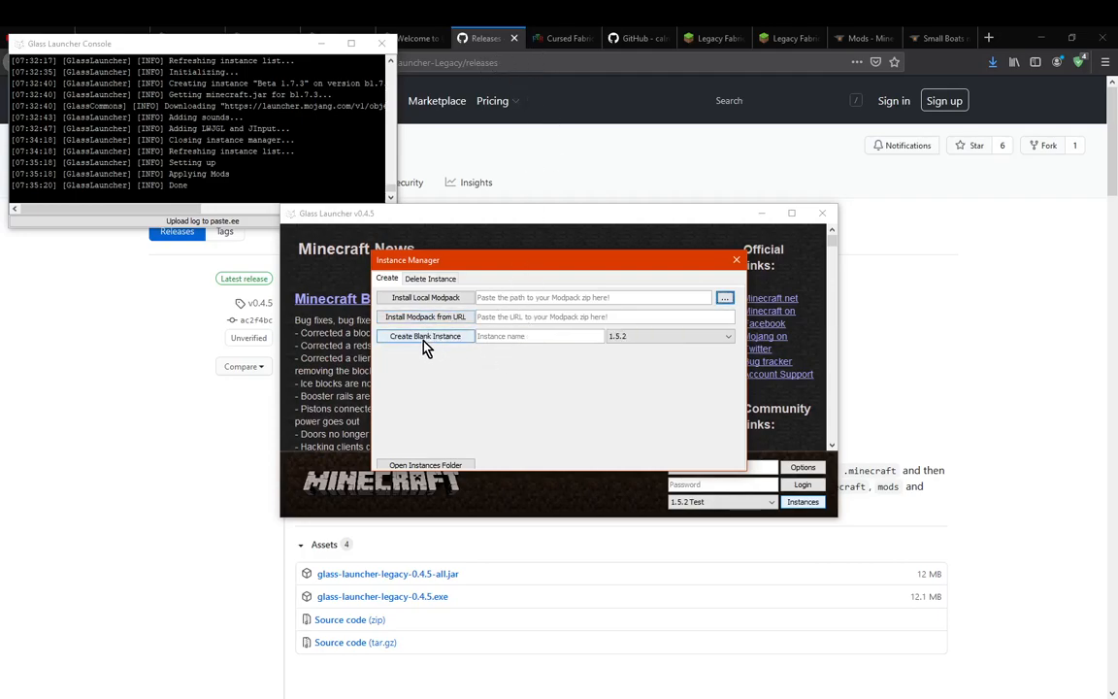
Try out the blank instance form with the name 1.5.2 and look through the available Minecraft versions
click(524, 336)
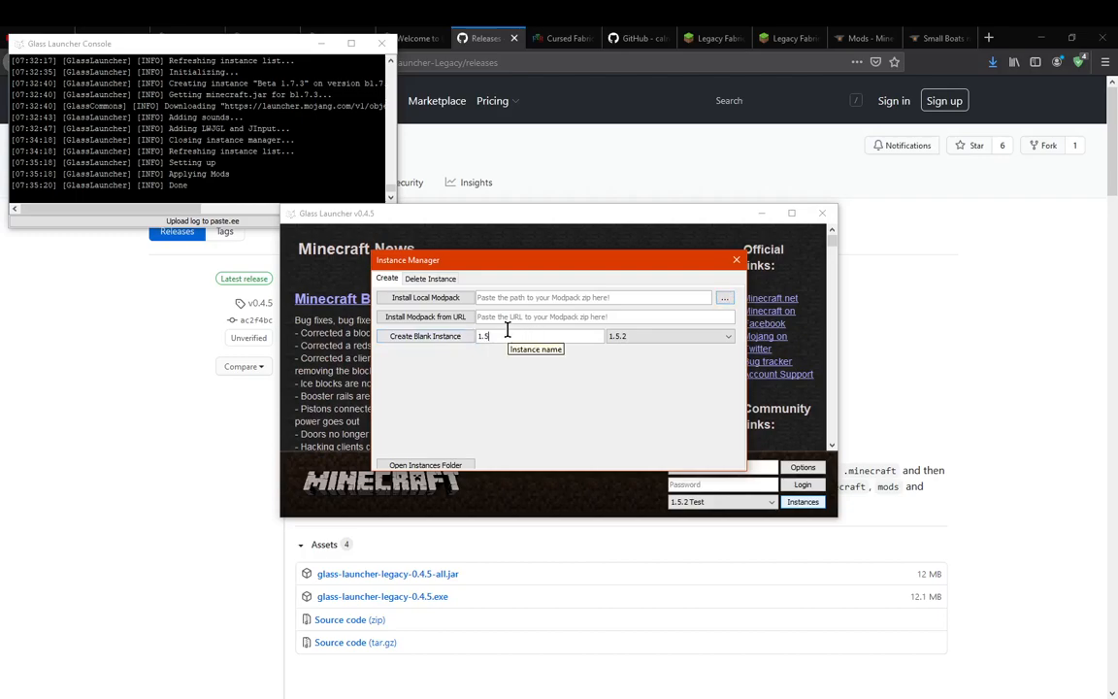
click(658, 337)
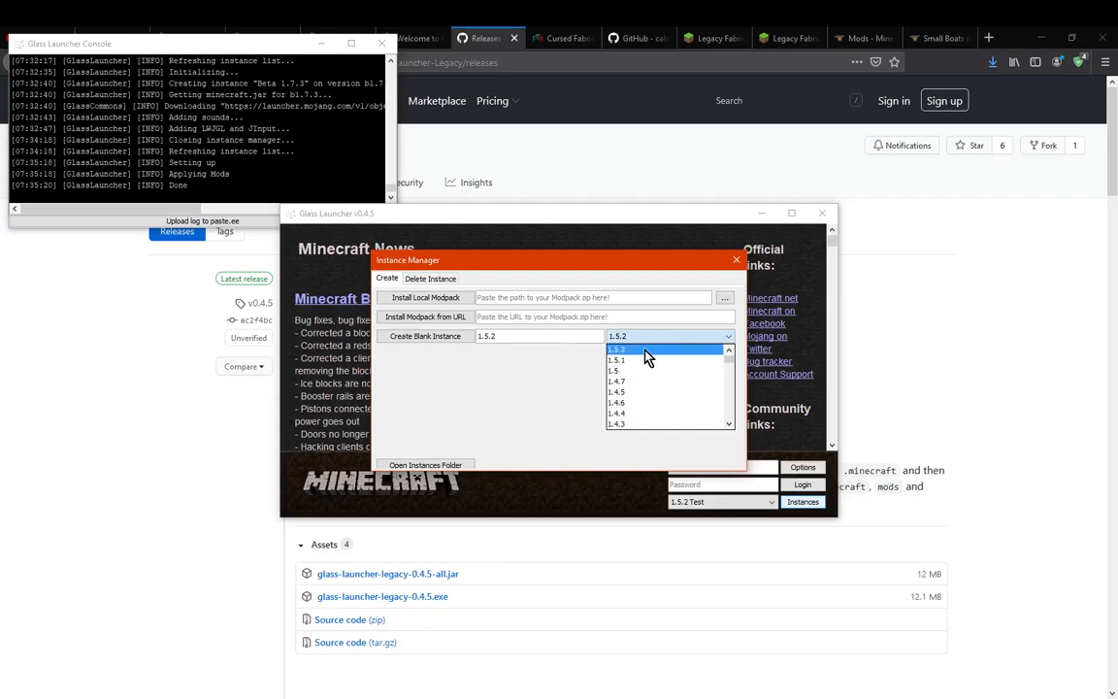
scroll(660, 378, down, 10)
scroll(673, 398, down, 8)
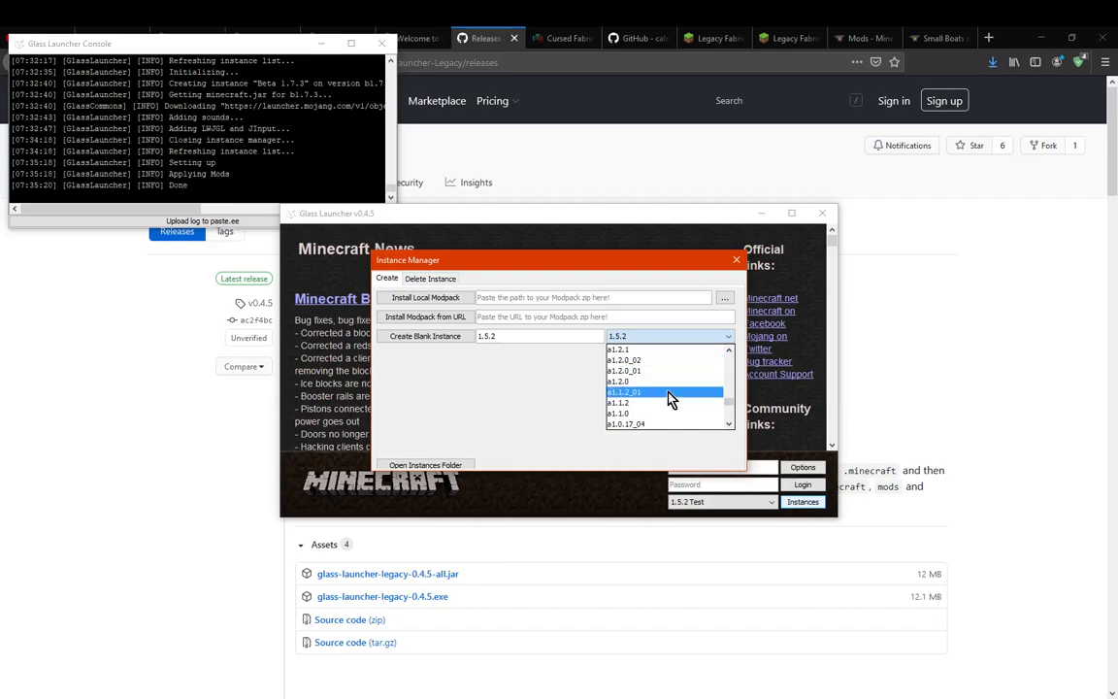
scroll(668, 399, down, 8)
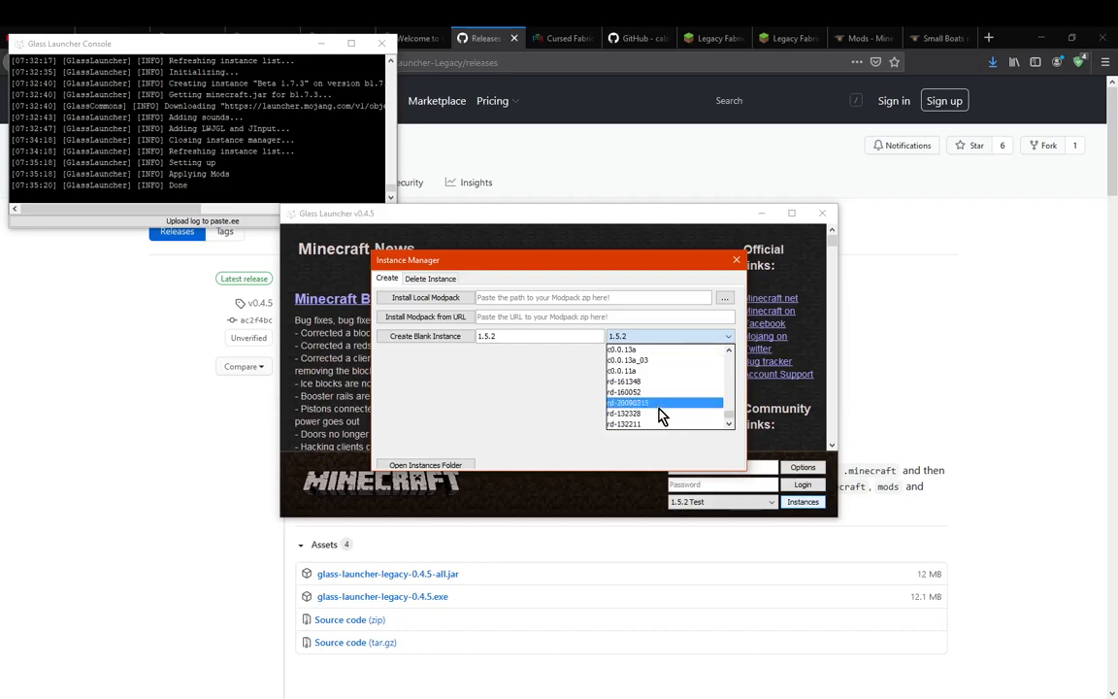
click(725, 339)
double_click(519, 335)
key(BackSpace)
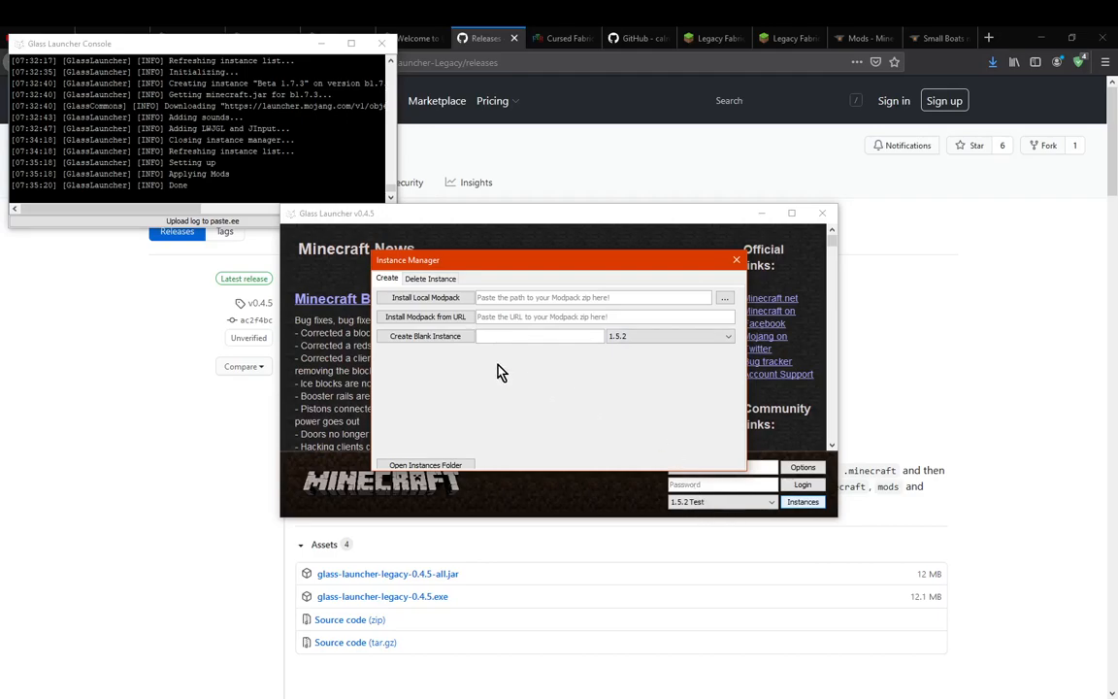
Check the options for deleting instances, and select version 1.5.2 for a blank instance
click(429, 280)
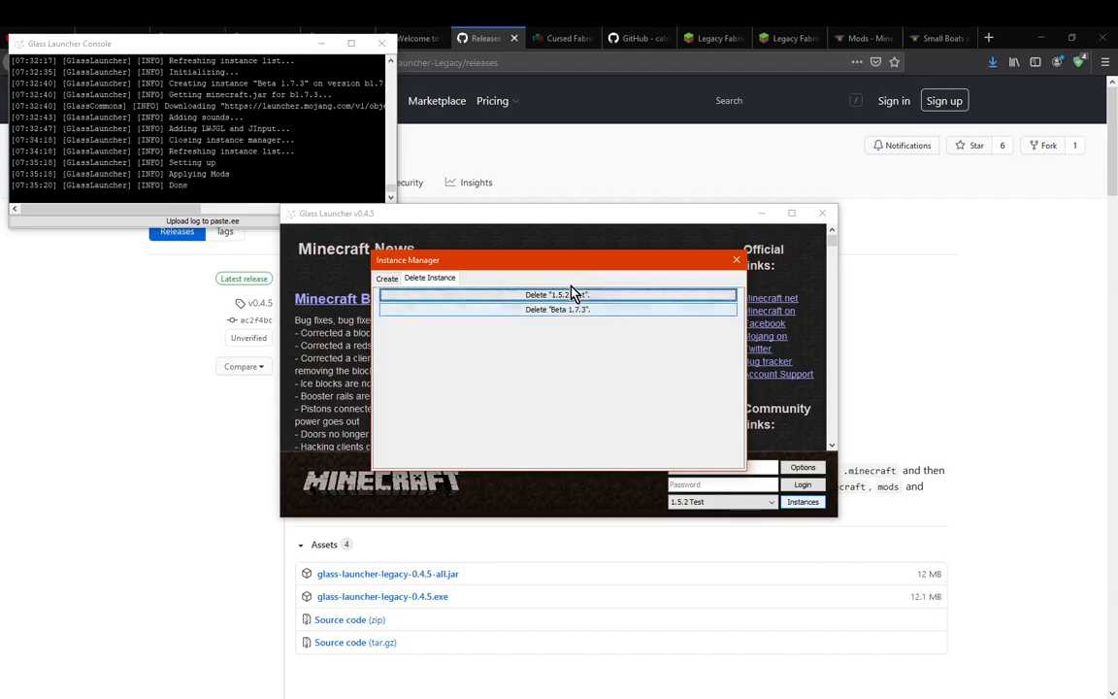
click(386, 277)
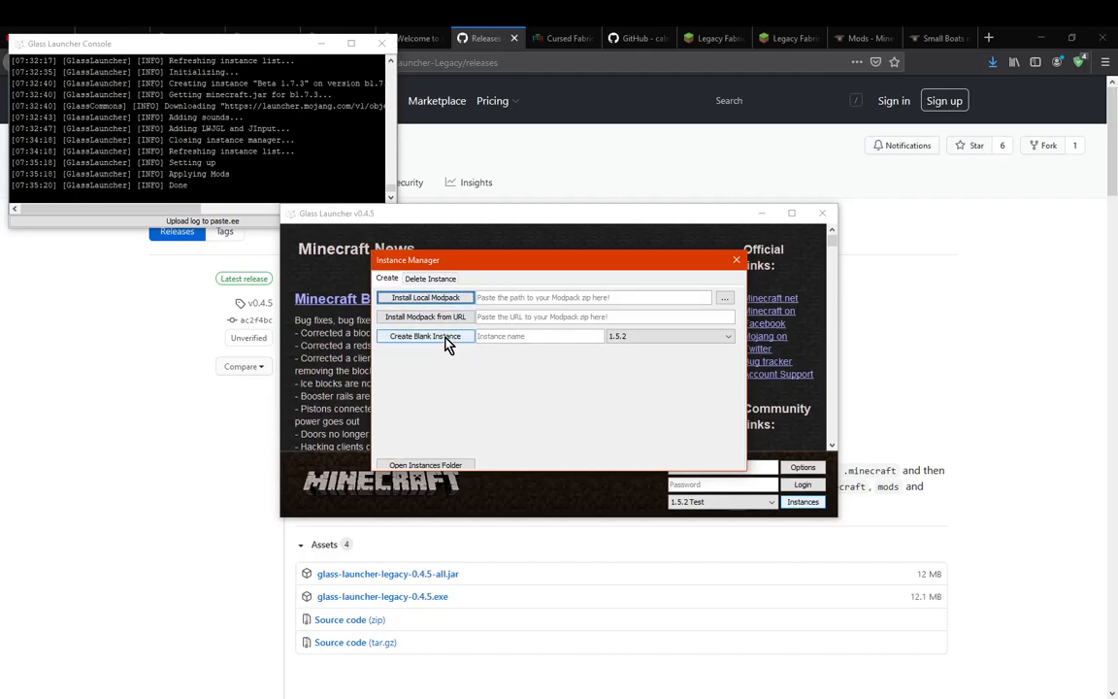
click(654, 338)
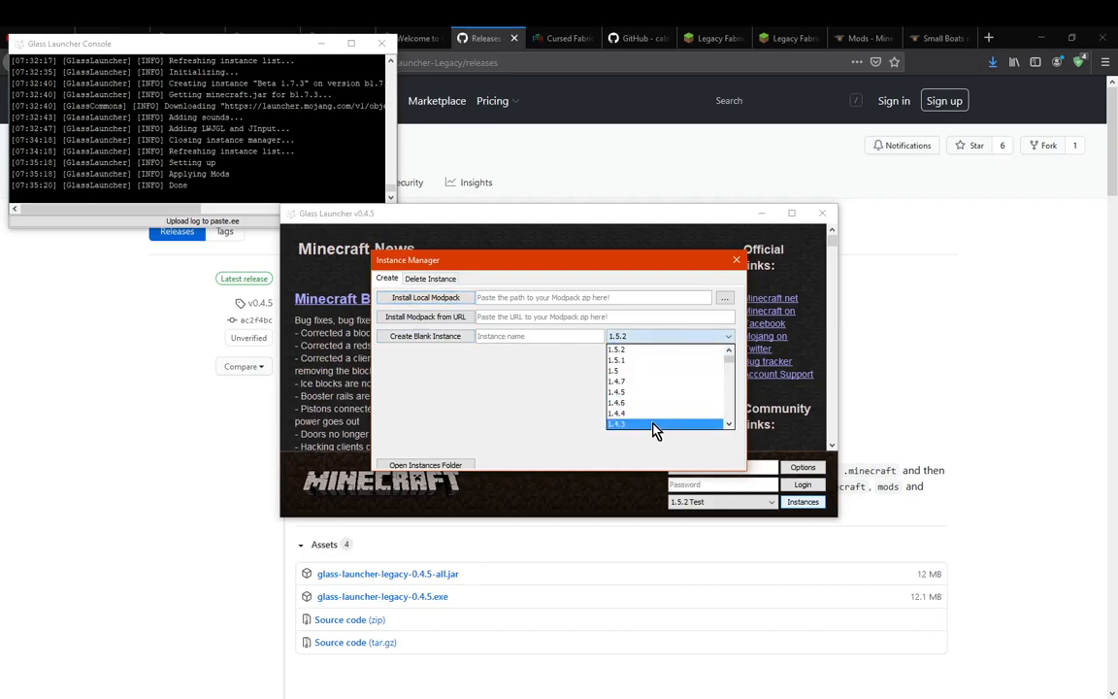
click(633, 348)
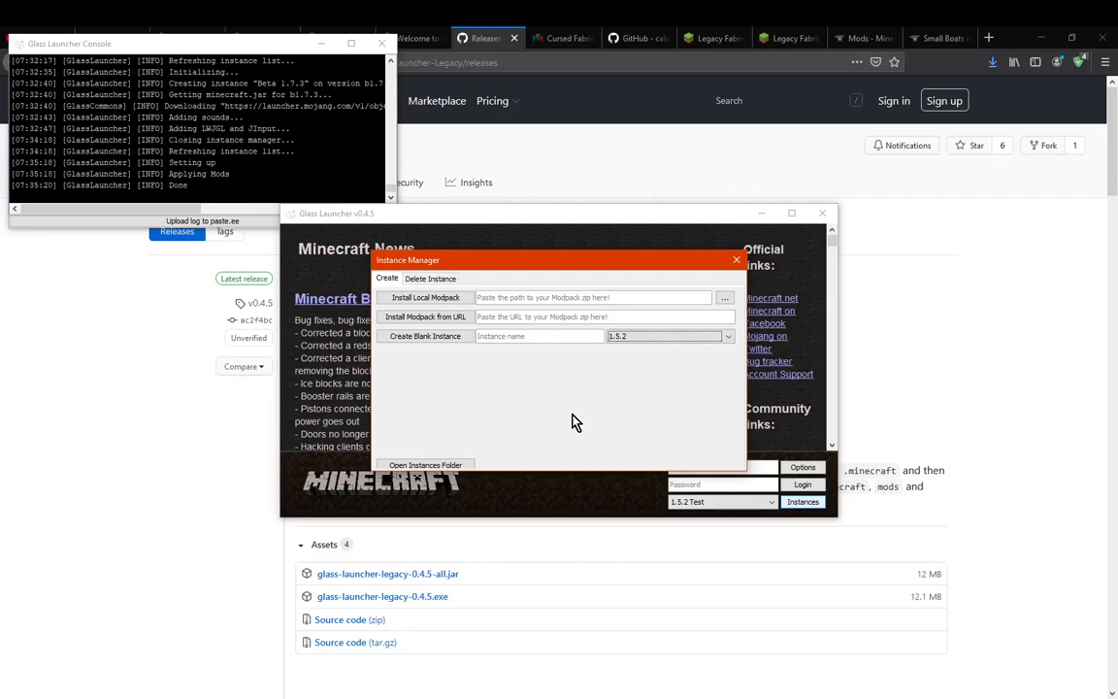
click(669, 336)
click(651, 337)
click(430, 281)
click(388, 278)
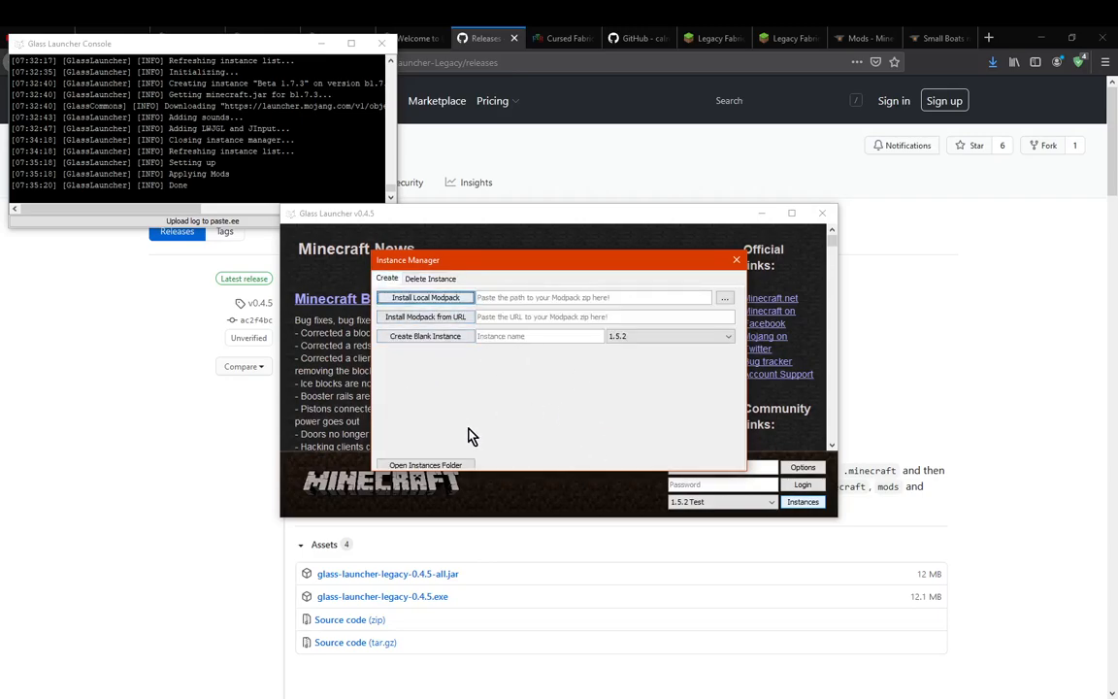
Switch to File Explorer showing the 1.5.2 Test folder and go up to the launcher's instances folder
click(214, 697)
click(334, 655)
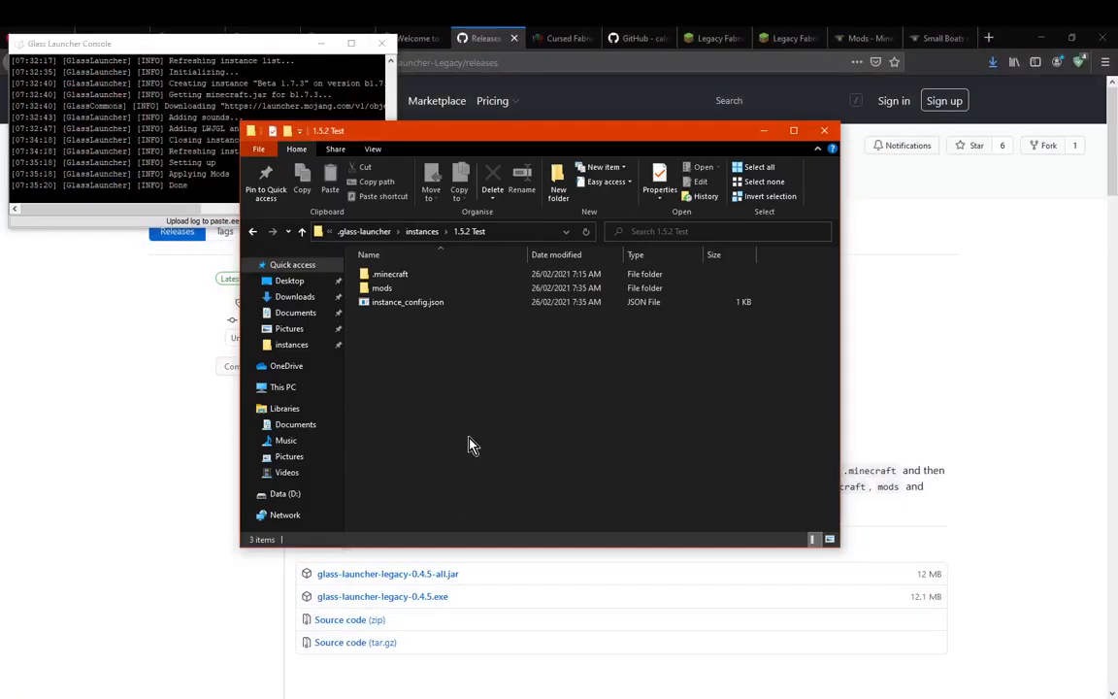
click(114, 524)
click(473, 697)
click(499, 681)
click(215, 698)
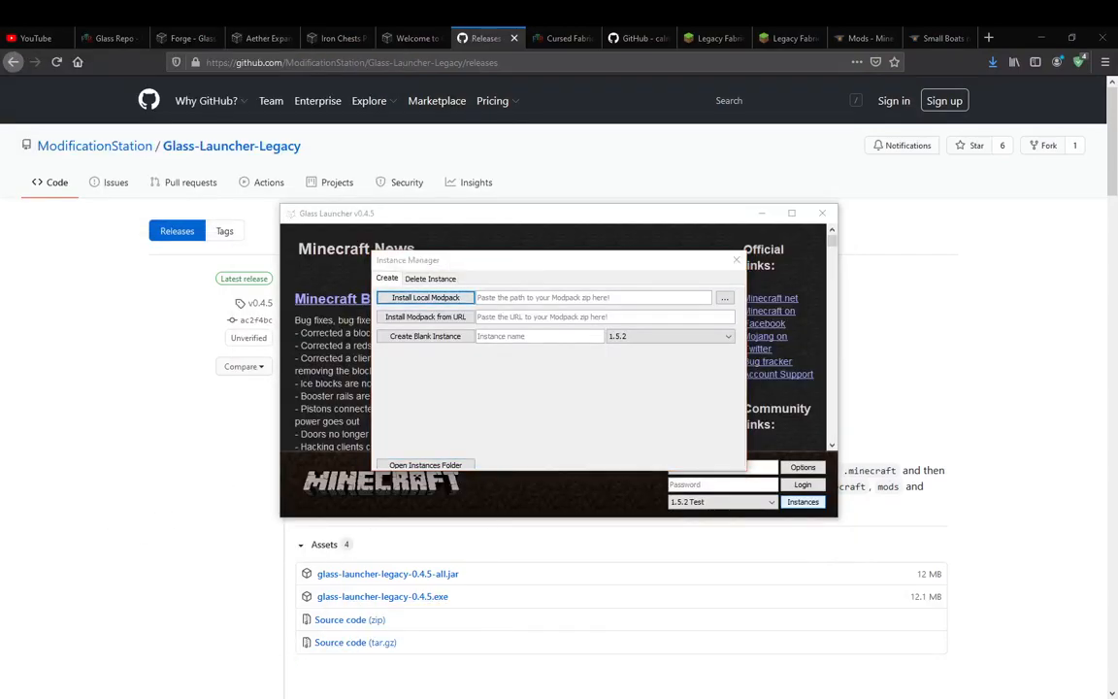
click(340, 650)
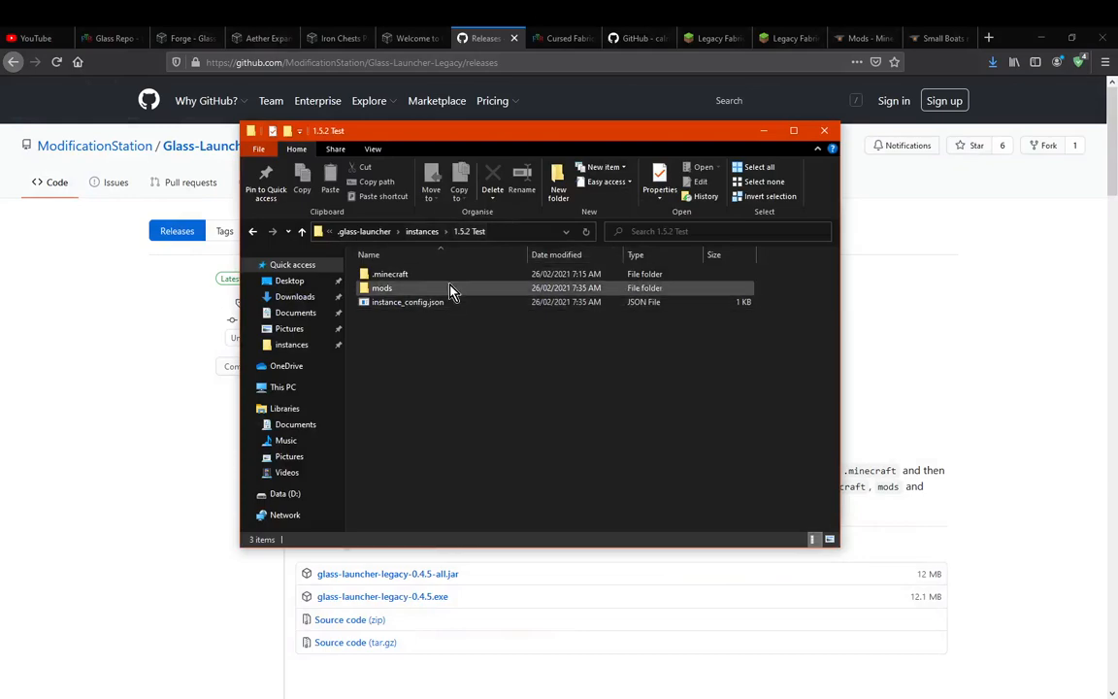
click(422, 233)
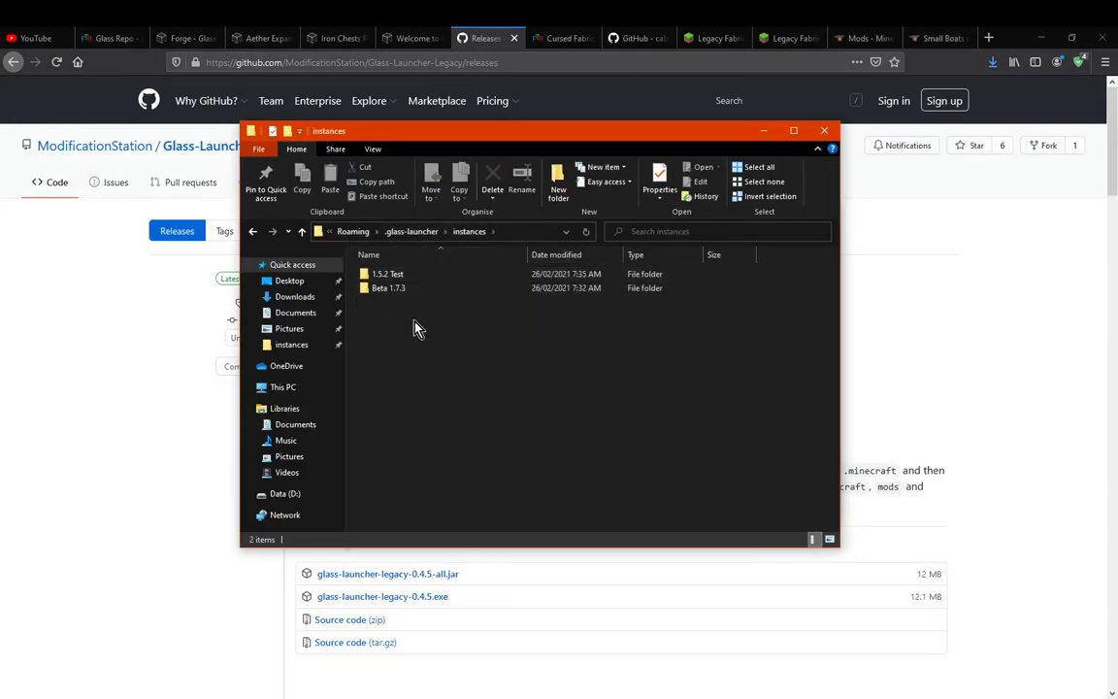
Examine the .minecraft folder inside the Beta 1.7.3 instance, and return to the instances folder
double_click(409, 290)
double_click(417, 277)
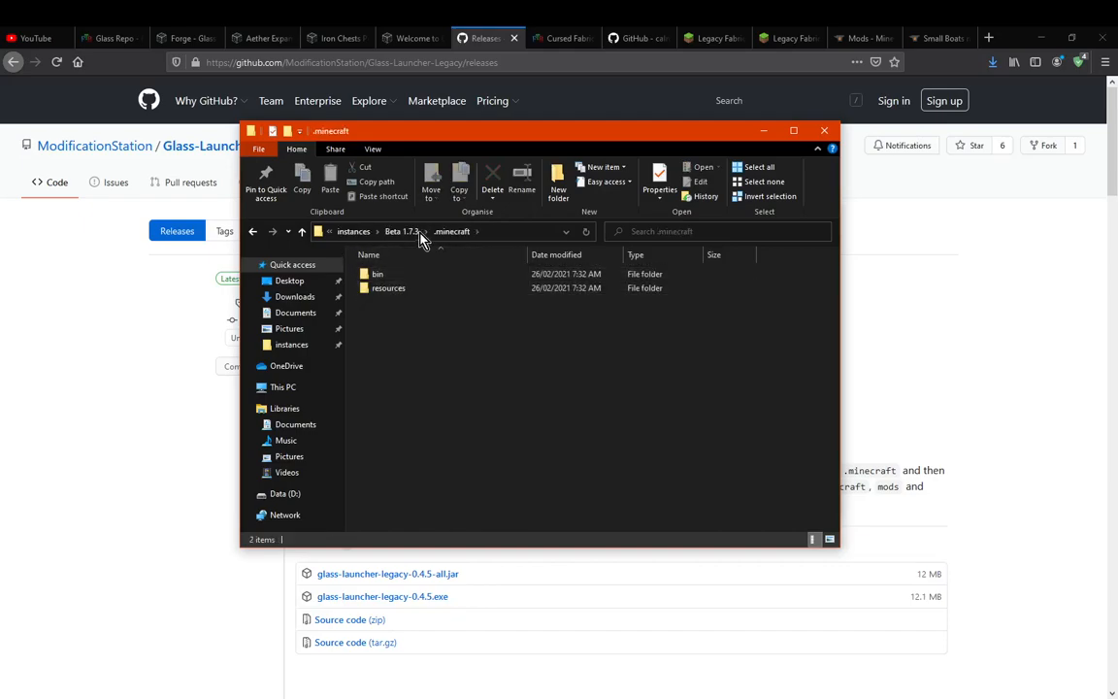
click(402, 231)
click(422, 231)
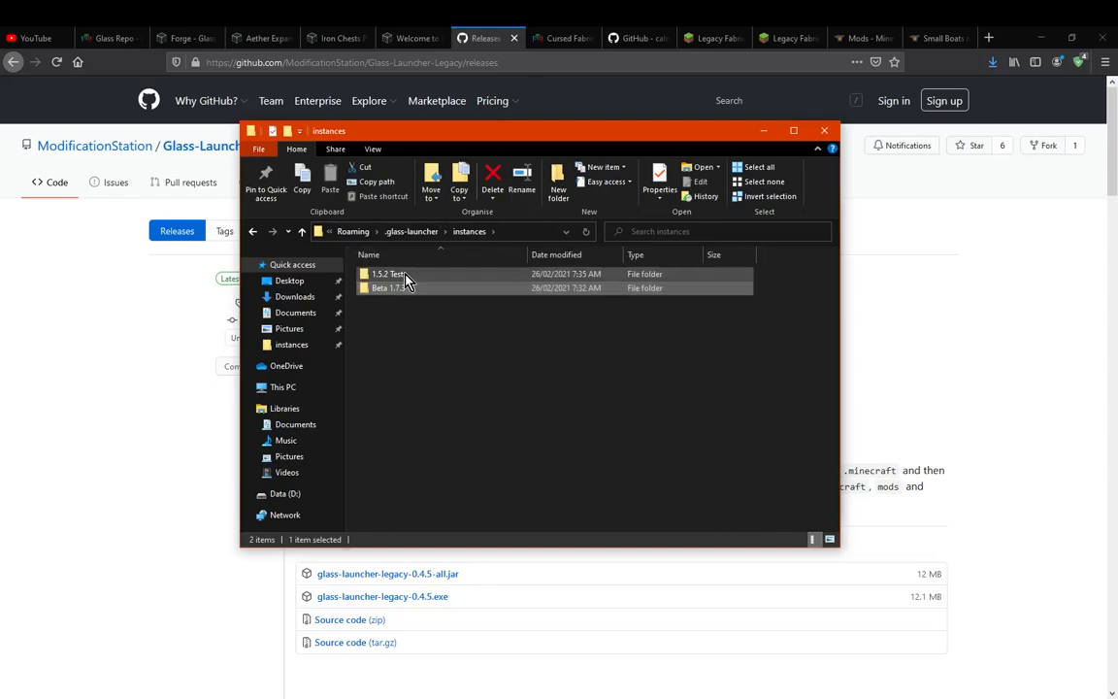
Examine the mods folder of the 1.5.2 Test instance and the parent .glass-launcher folder, and minimise File Explorer
double_click(403, 275)
double_click(396, 288)
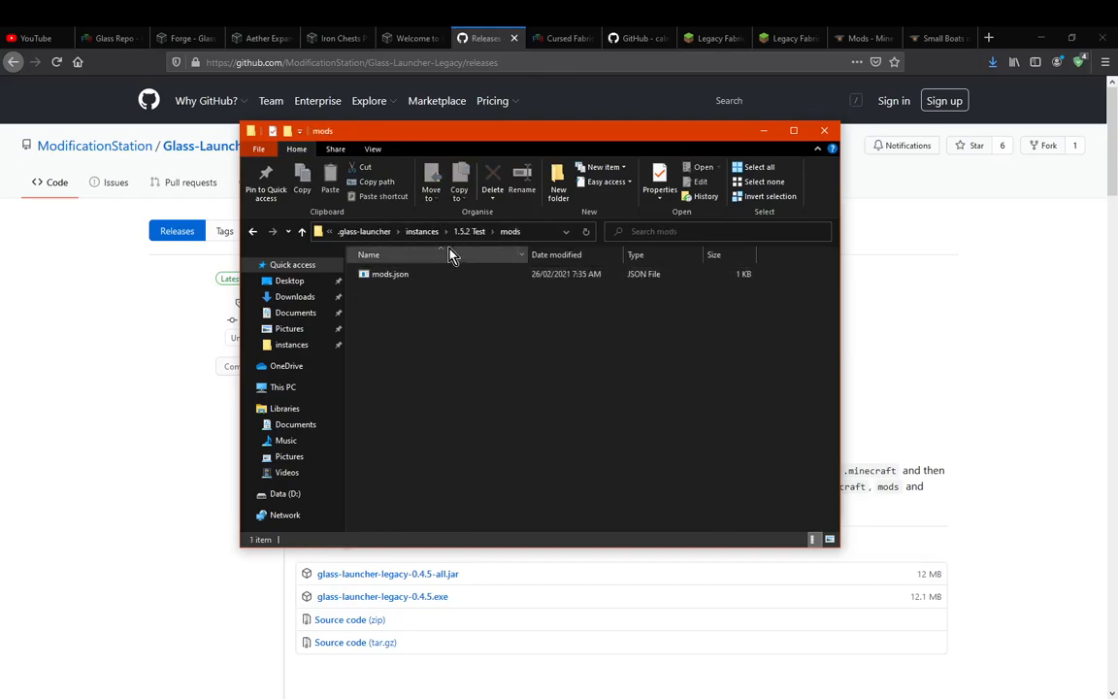
click(383, 234)
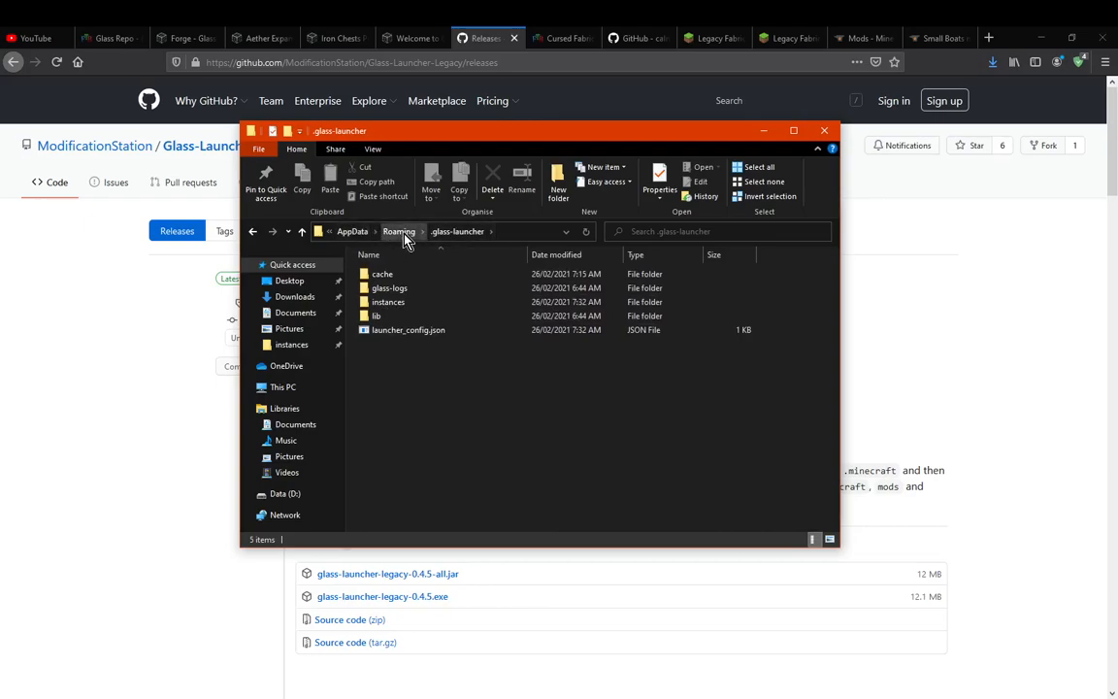
click(766, 132)
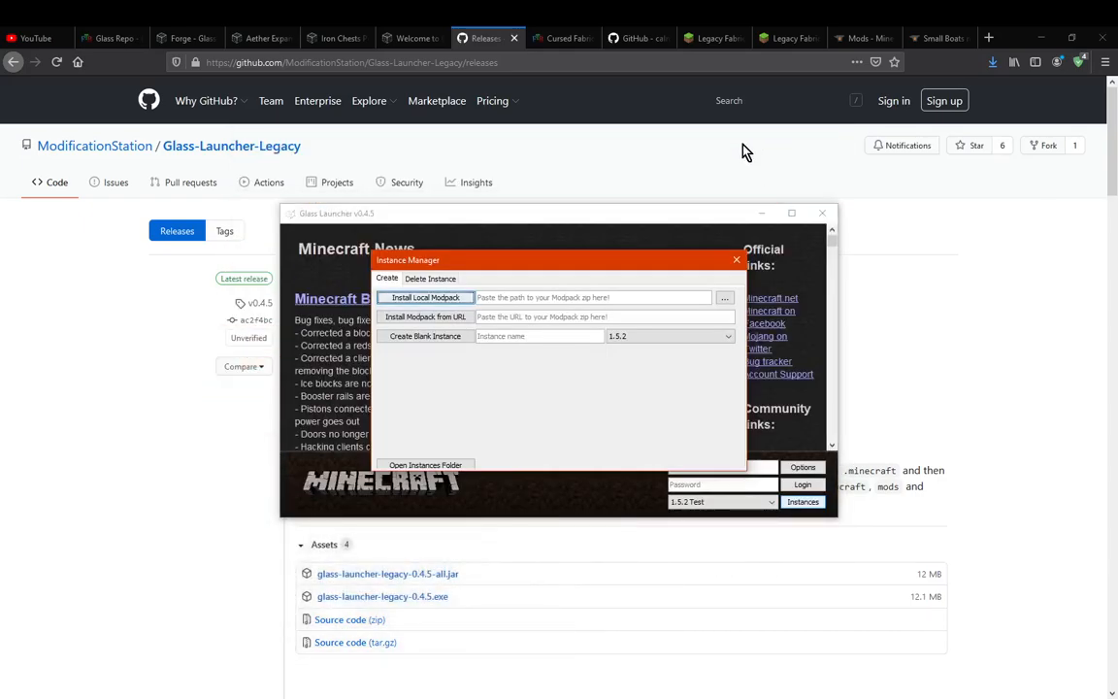
Close the Instance Manager and review the settings and mod list in the 1.5.2 Test instance's options
click(738, 263)
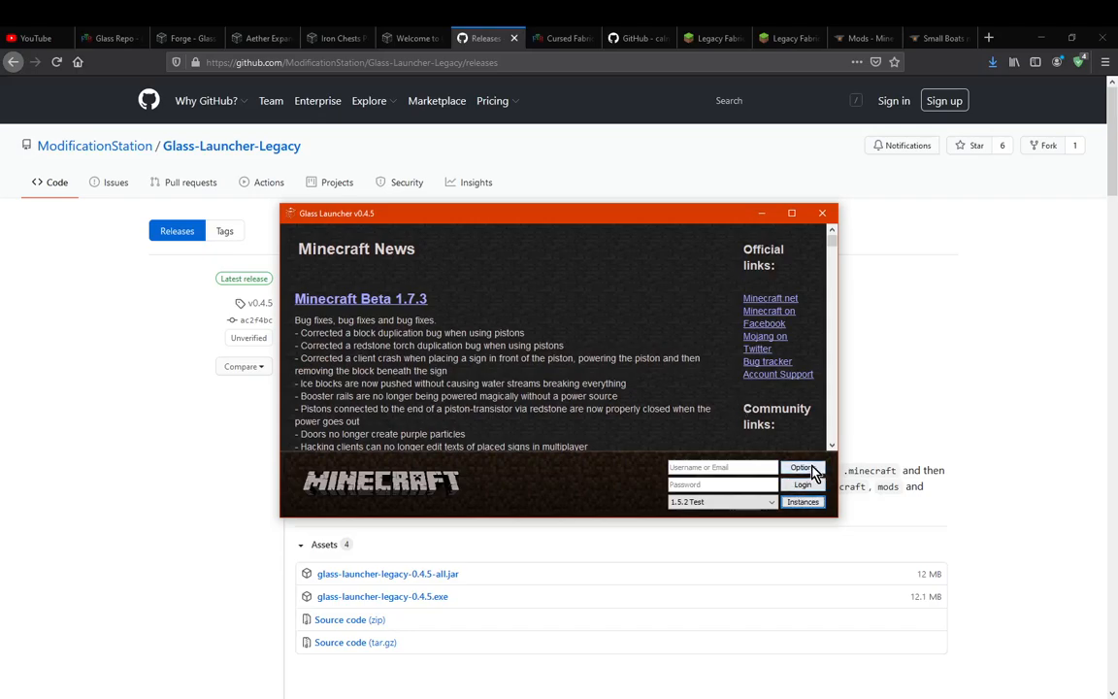
click(811, 469)
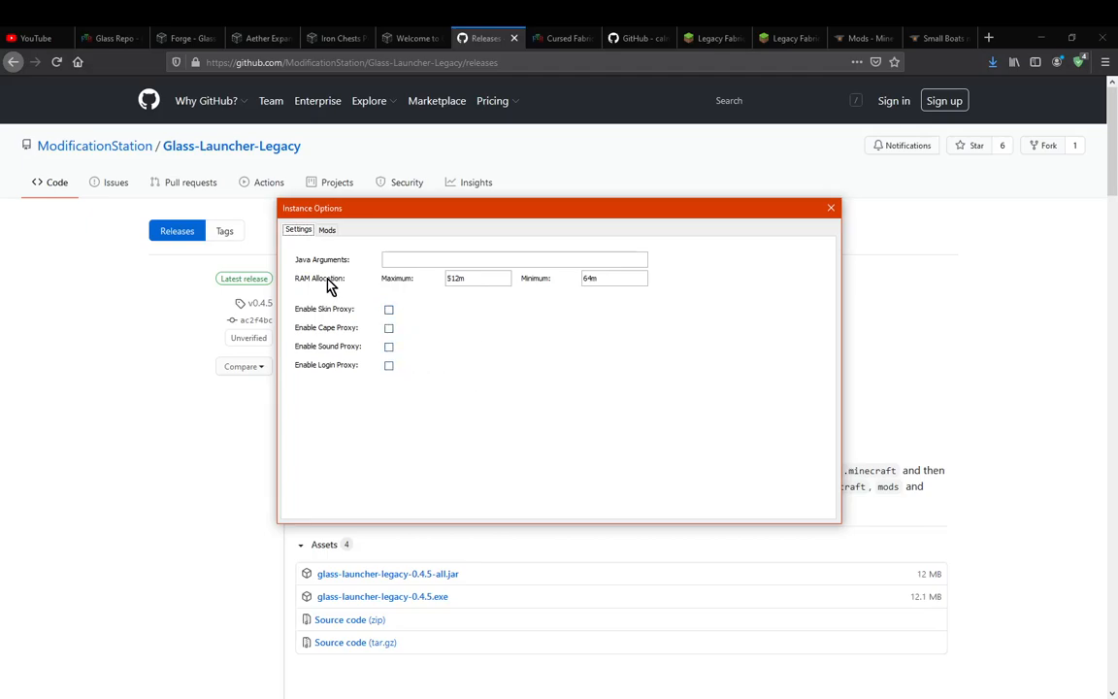
click(327, 232)
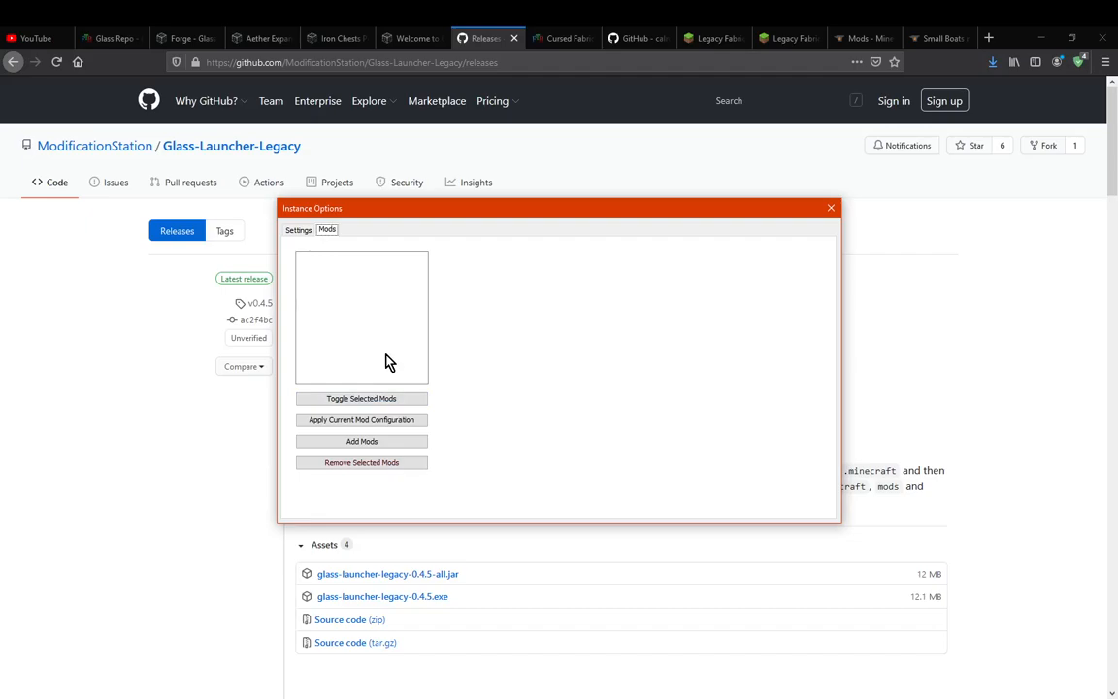
Add smallboats.jar from the Downloads folder to the 1.5.2 Test instance's mods
click(380, 447)
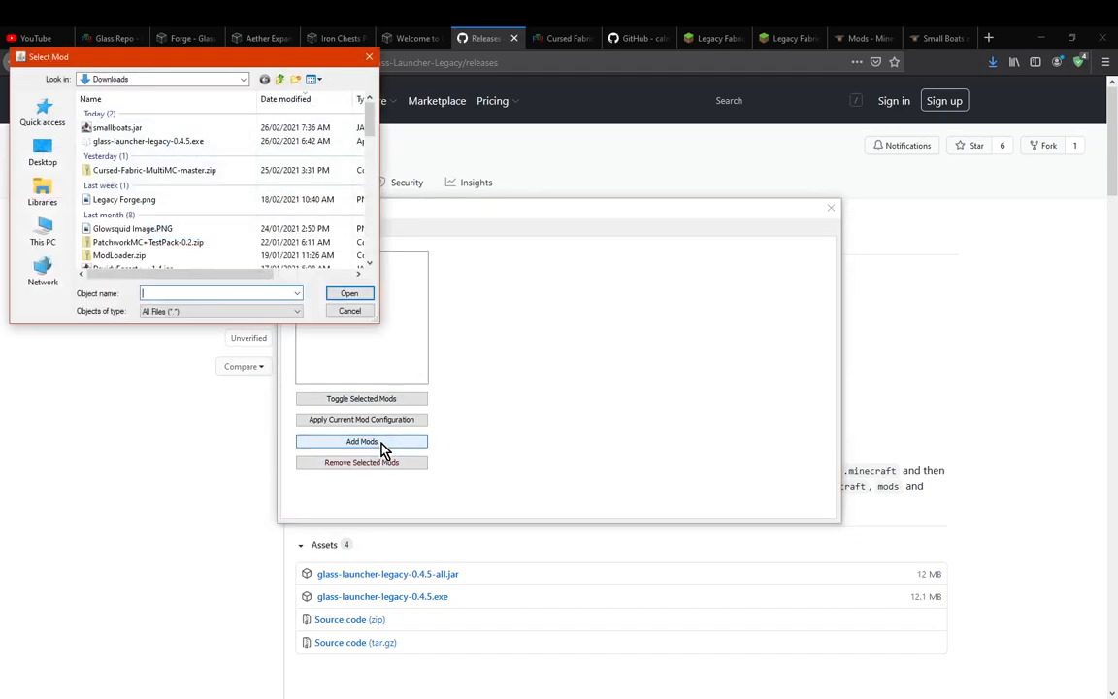
click(159, 129)
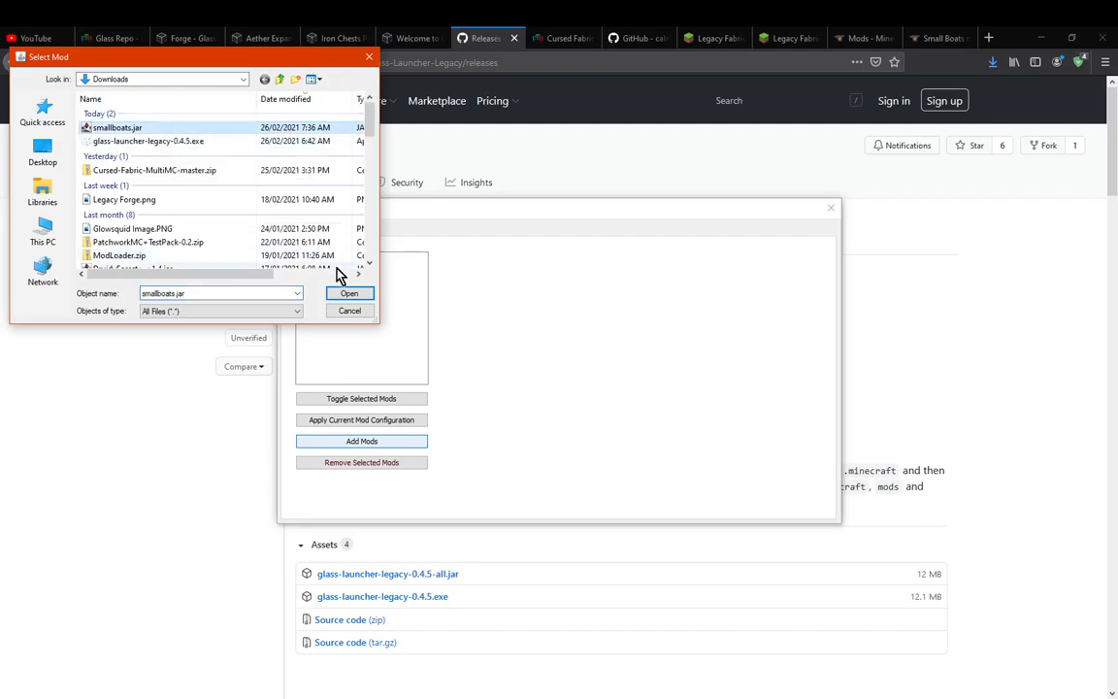
click(349, 294)
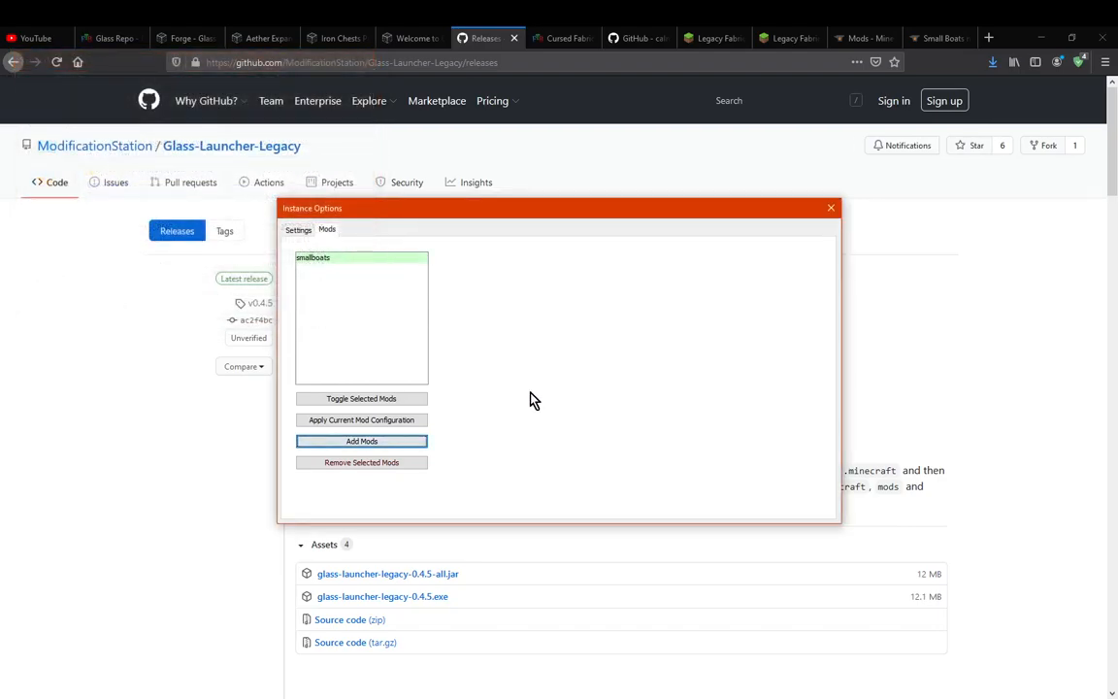
Select the smallboats mod and try toggling it off and on
click(407, 403)
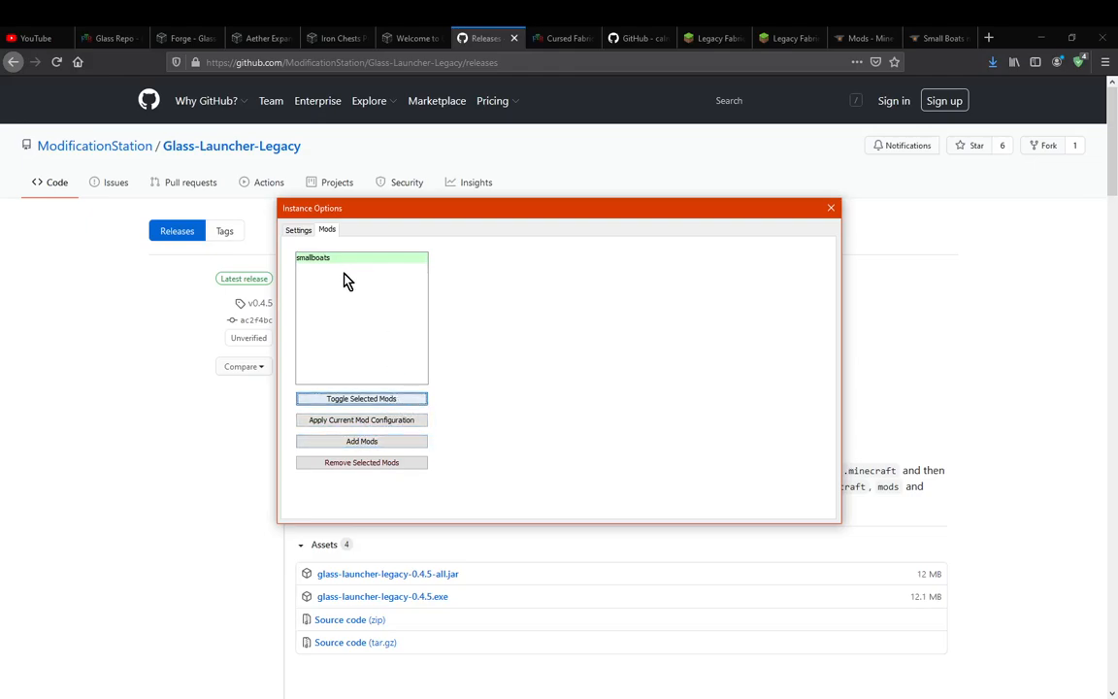
click(345, 262)
click(377, 405)
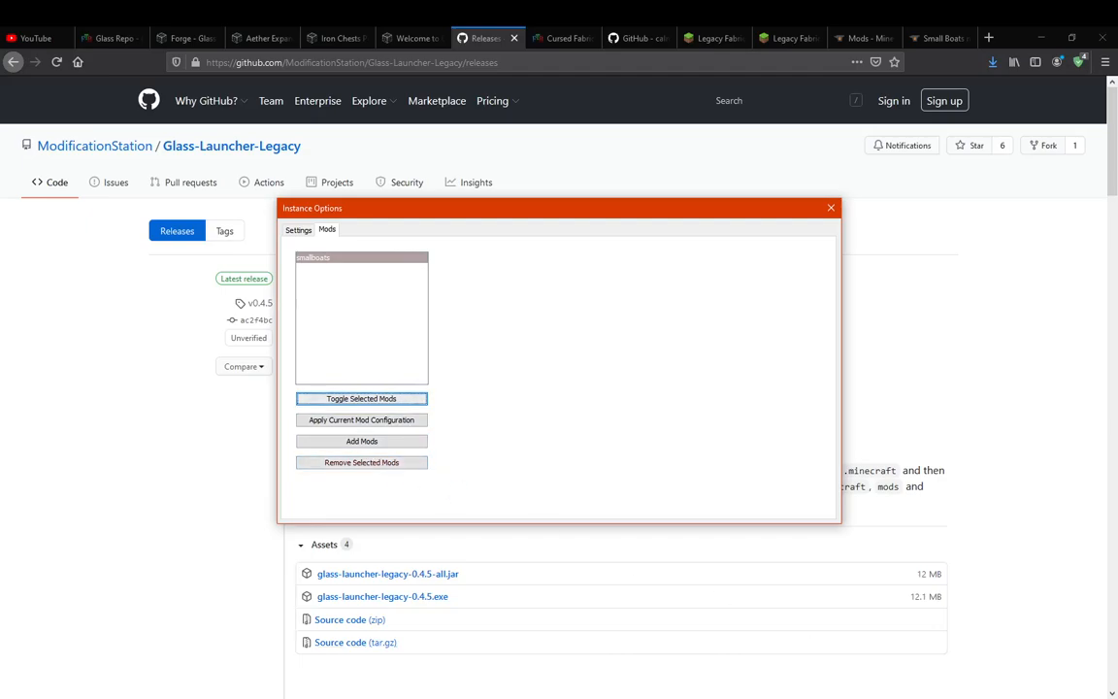
key(super+a)
click(489, 392)
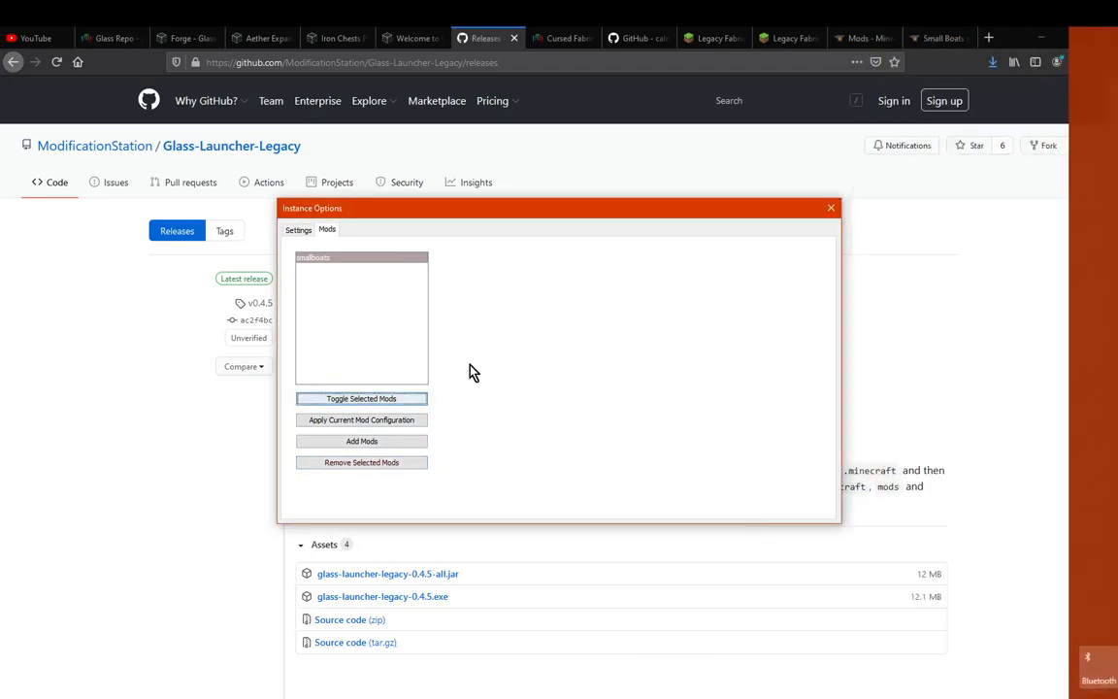
click(367, 400)
click(367, 400)
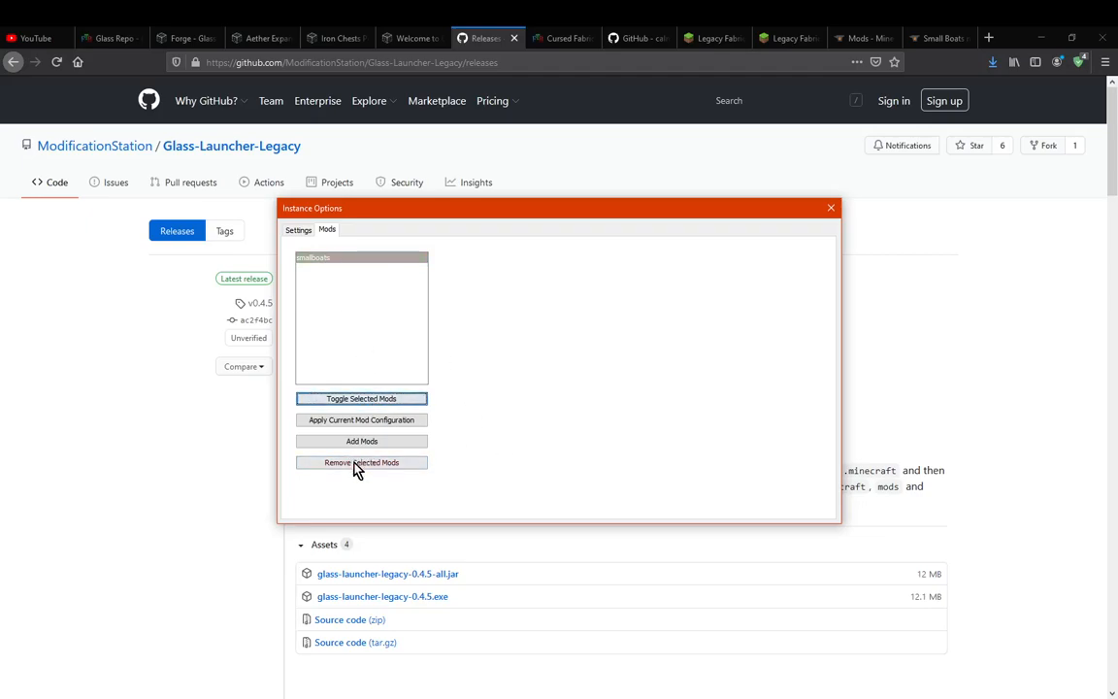
Check the Java argument, RAM and proxy settings of the instance, and close its options
click(298, 233)
key(super+a)
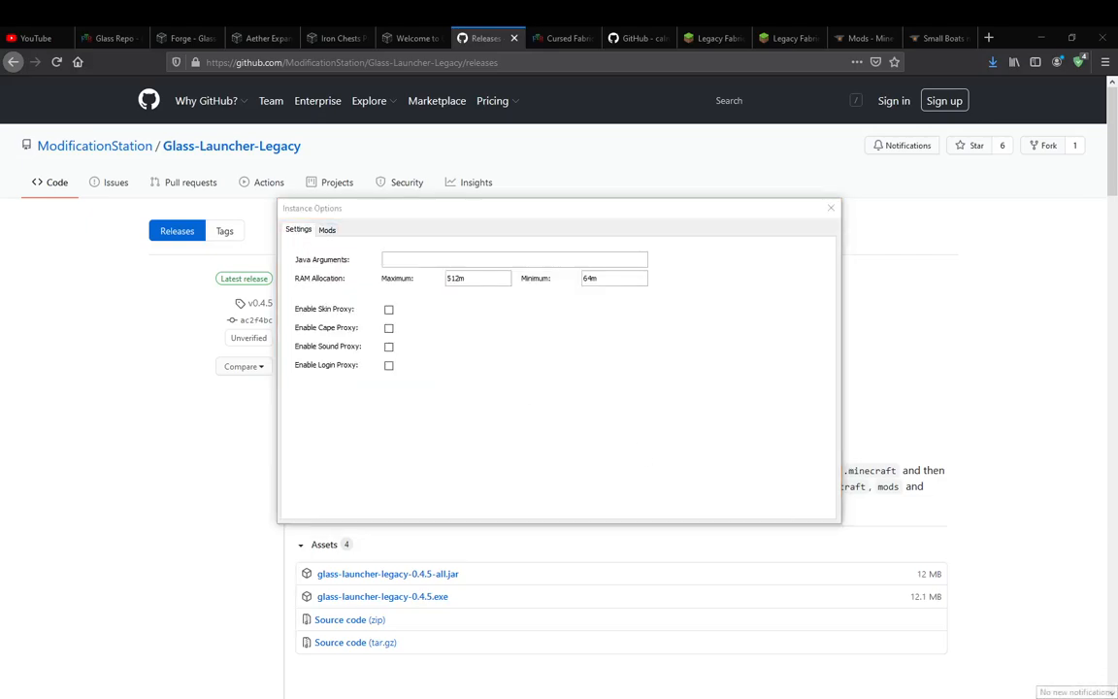
click(689, 324)
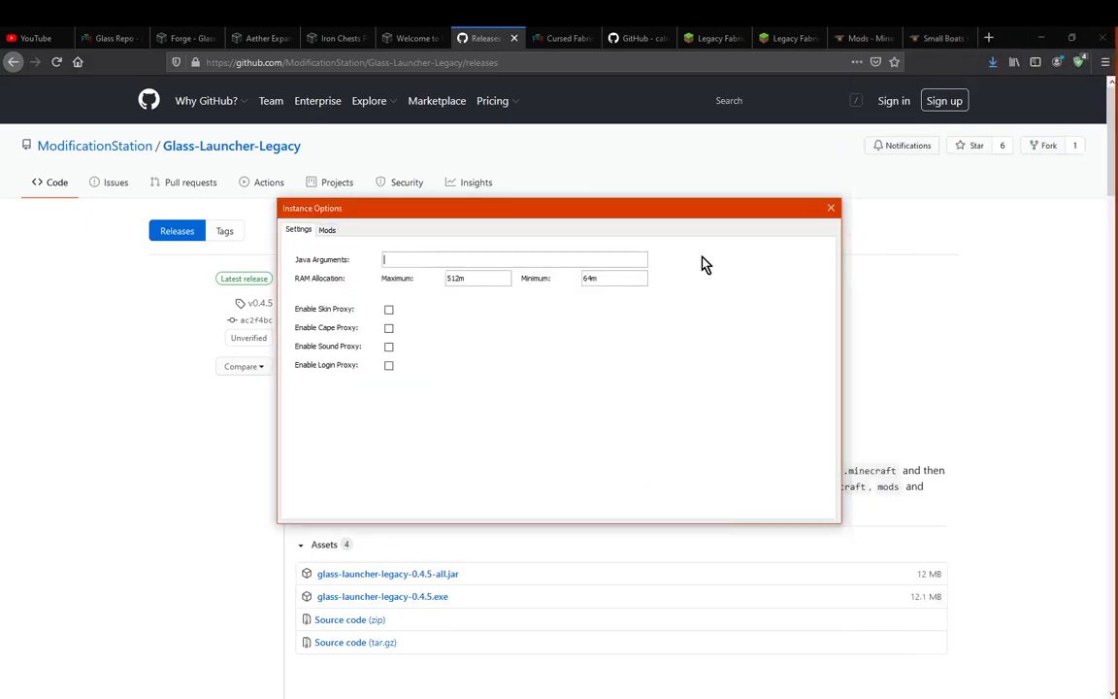
click(830, 208)
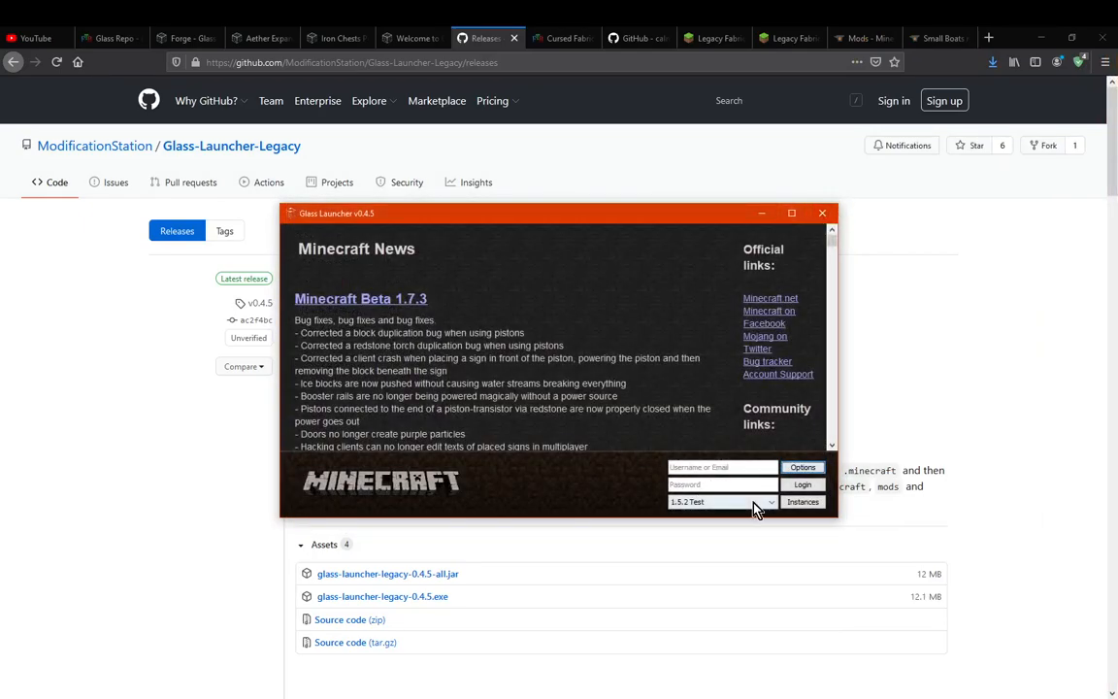
Reopen the 1.5.2 Test instance's options, remove the smallboats mod and close the options
click(803, 468)
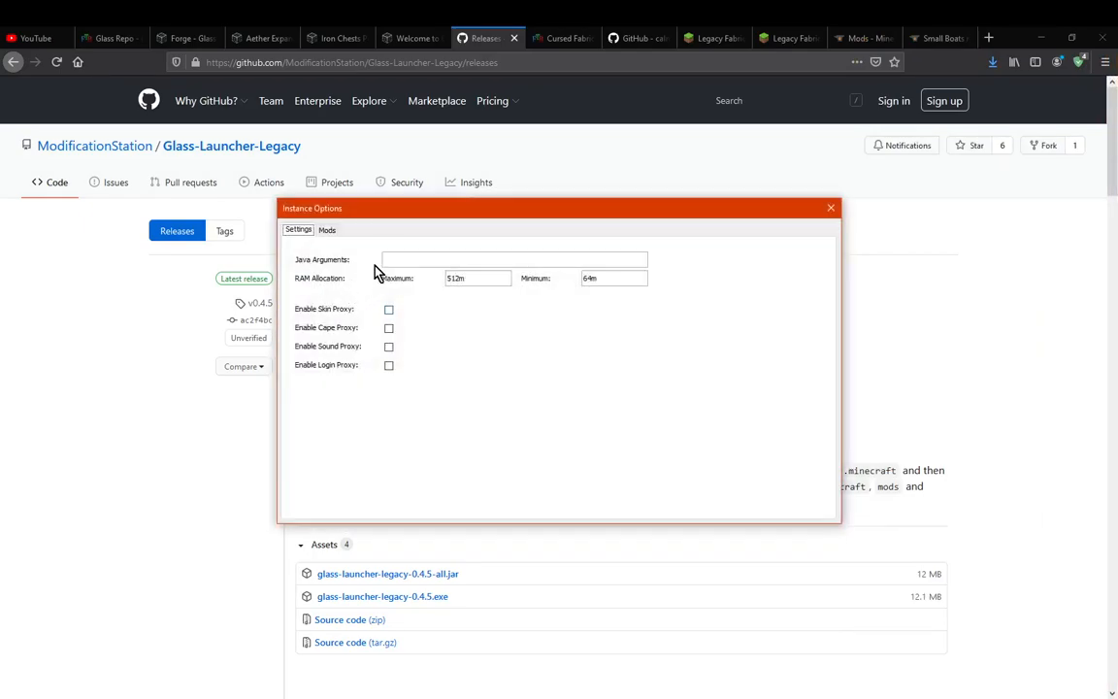
click(325, 230)
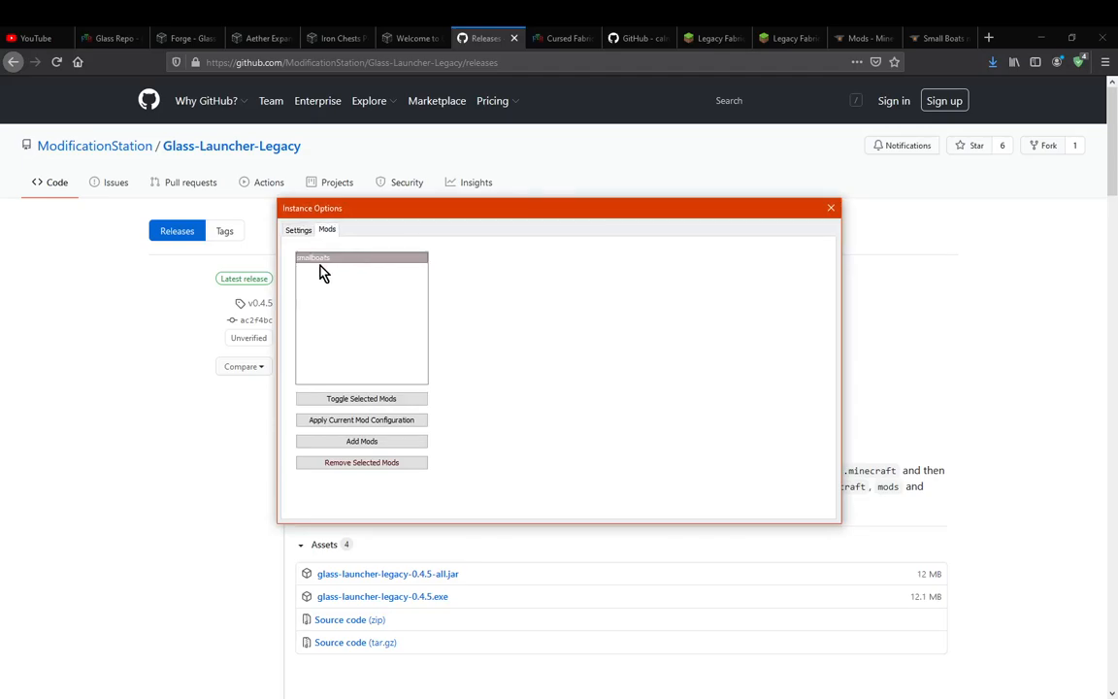
click(374, 463)
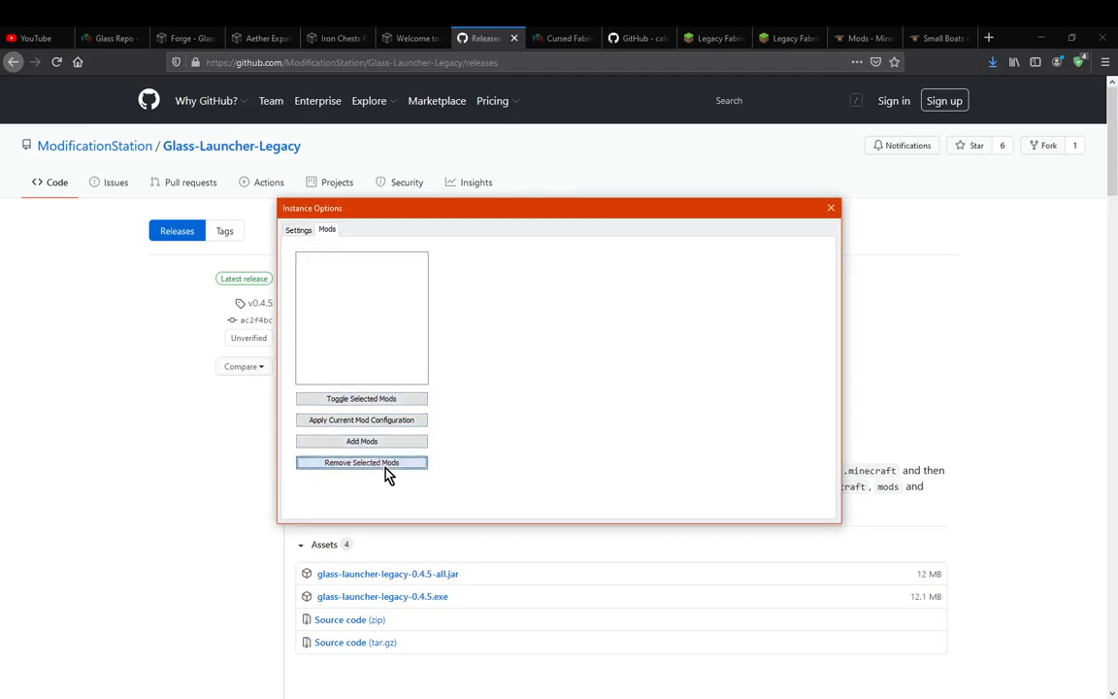
click(299, 231)
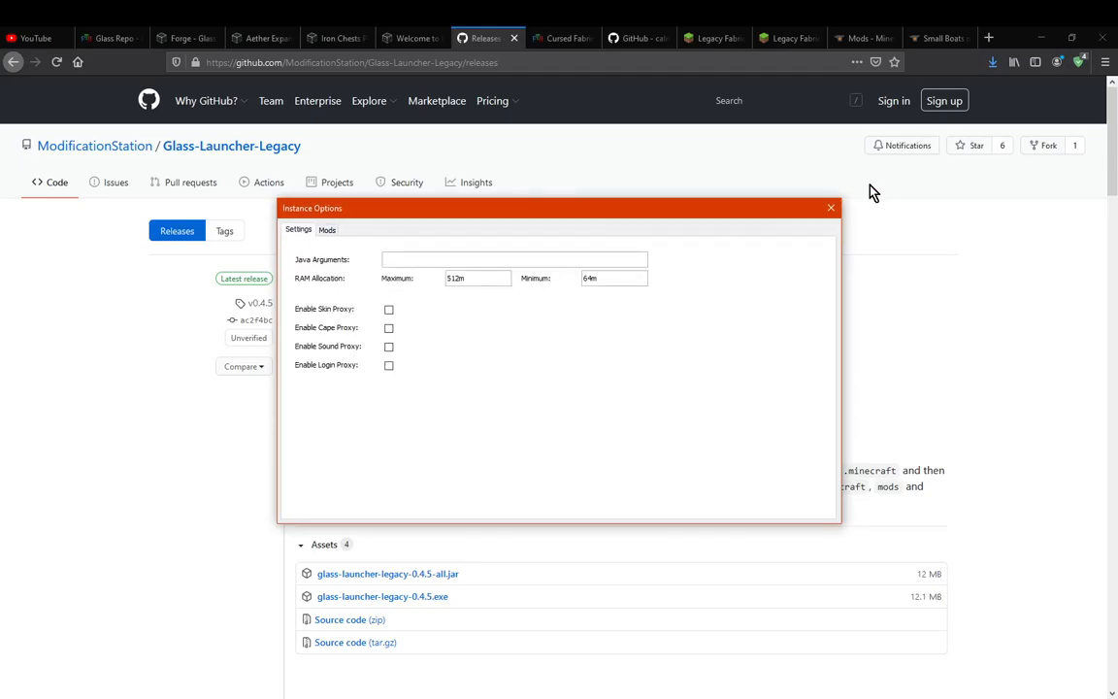
click(831, 209)
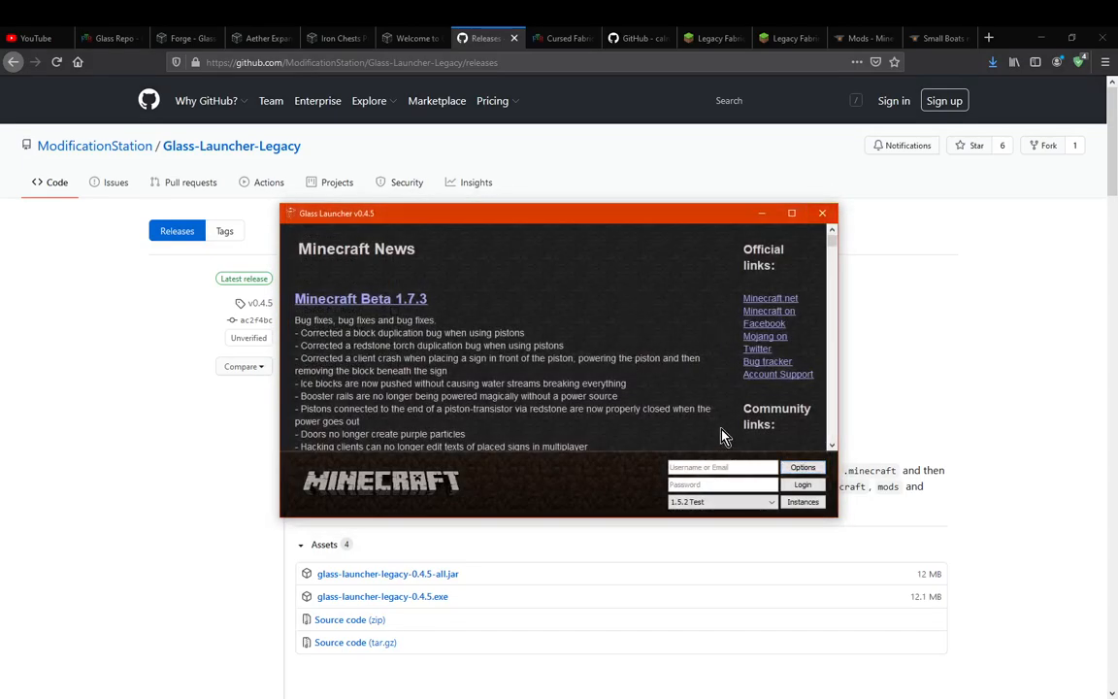
mouse_move(504, 697)
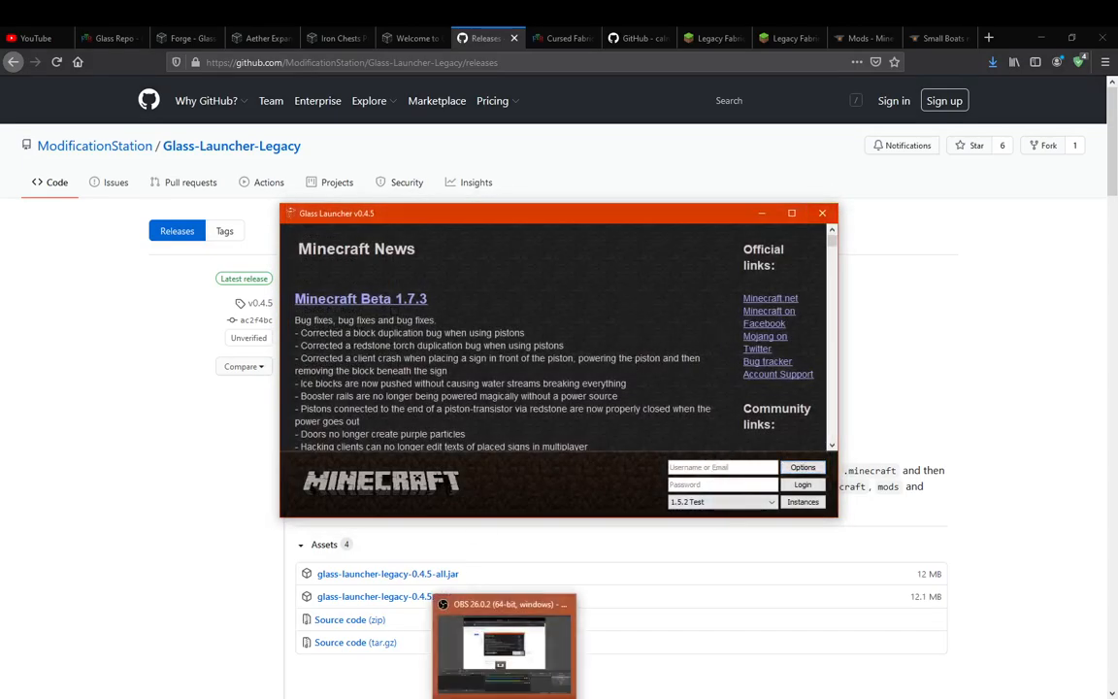
click(504, 646)
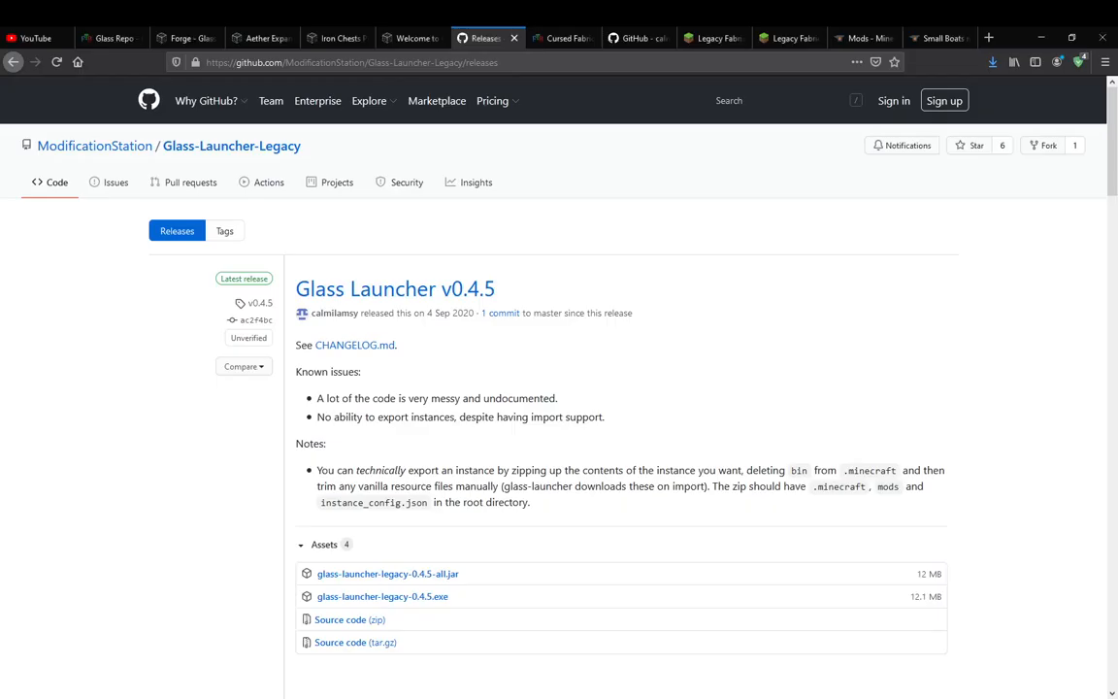
Maximise the Minecraft 1.5.2 game window and look through the game options and snooper settings
click(587, 517)
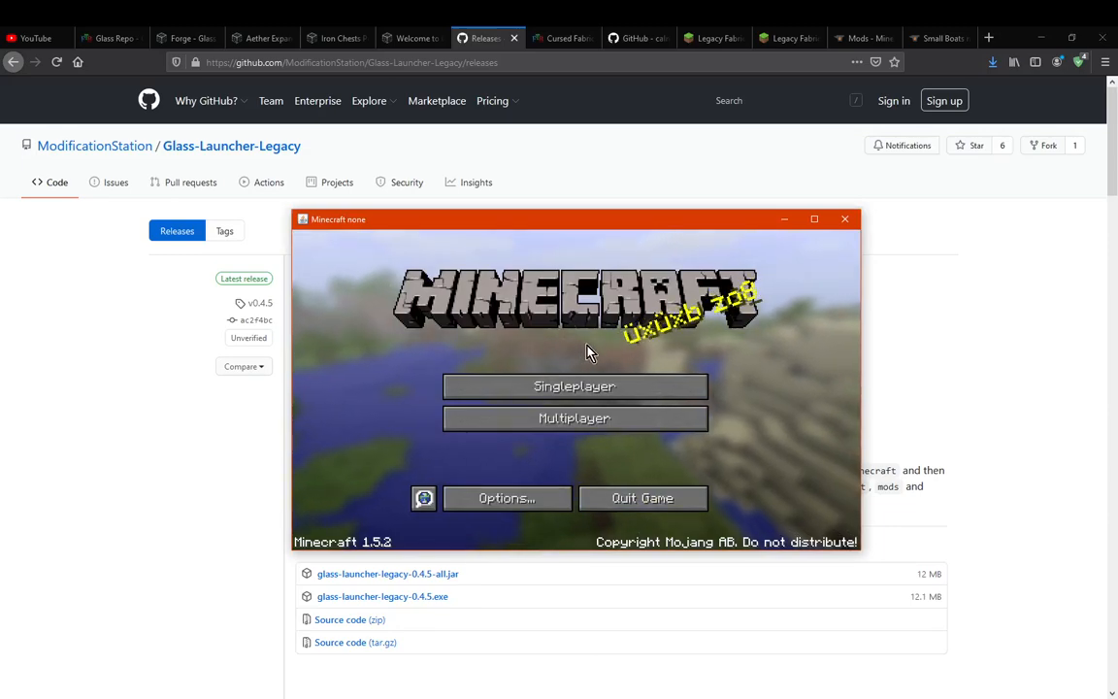
click(814, 219)
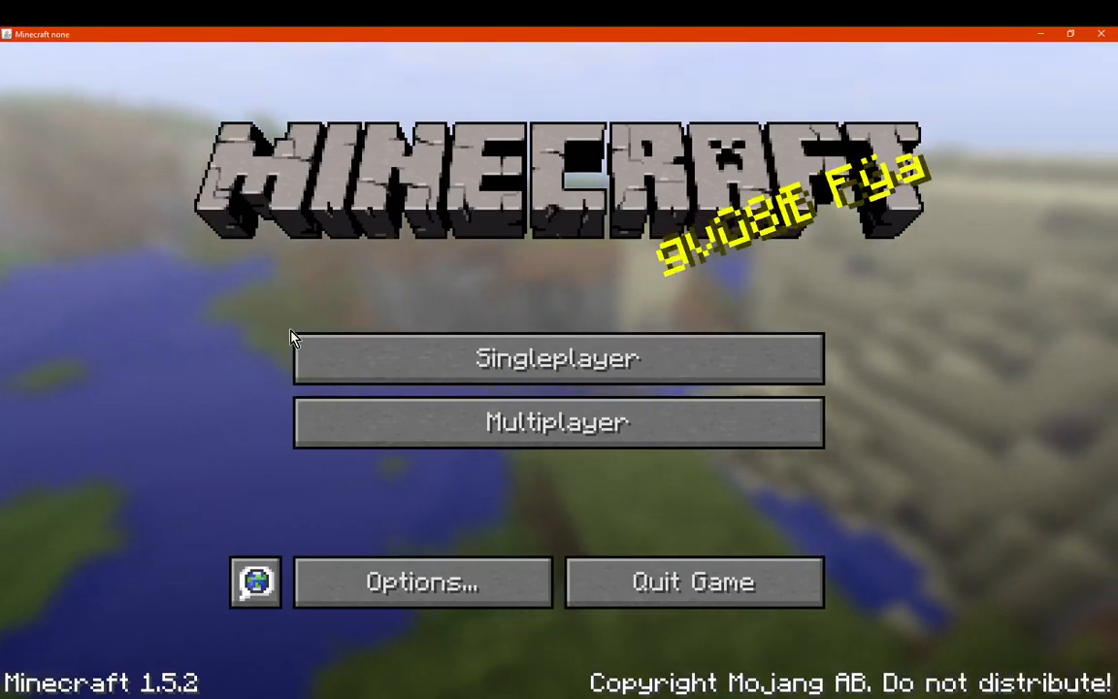
click(427, 582)
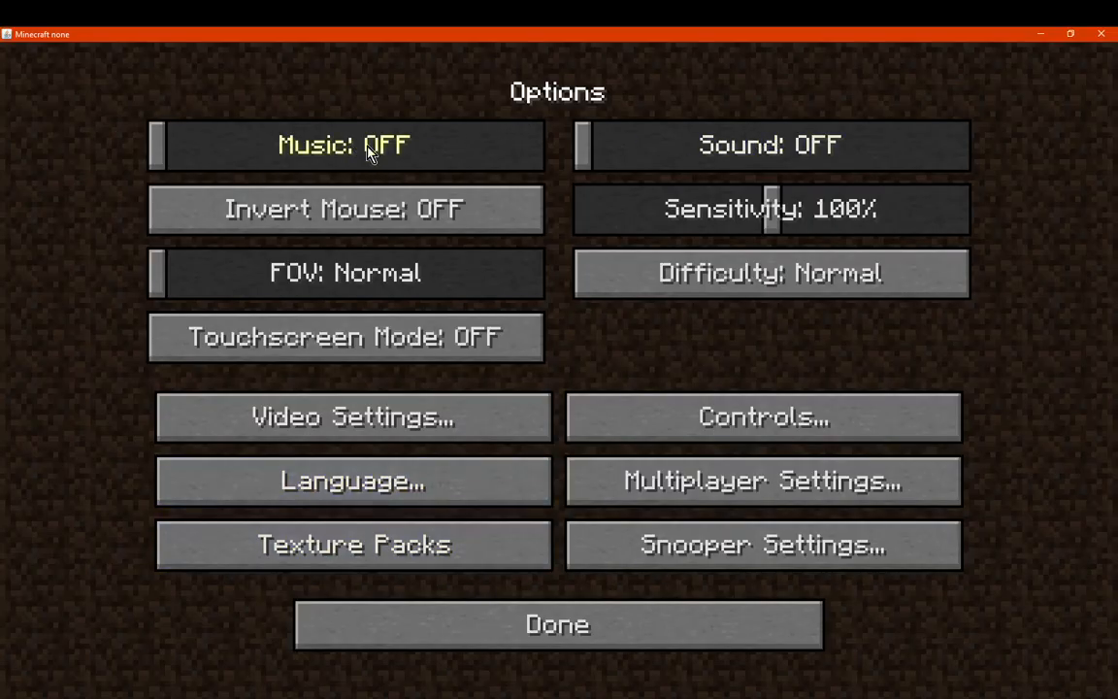
click(686, 559)
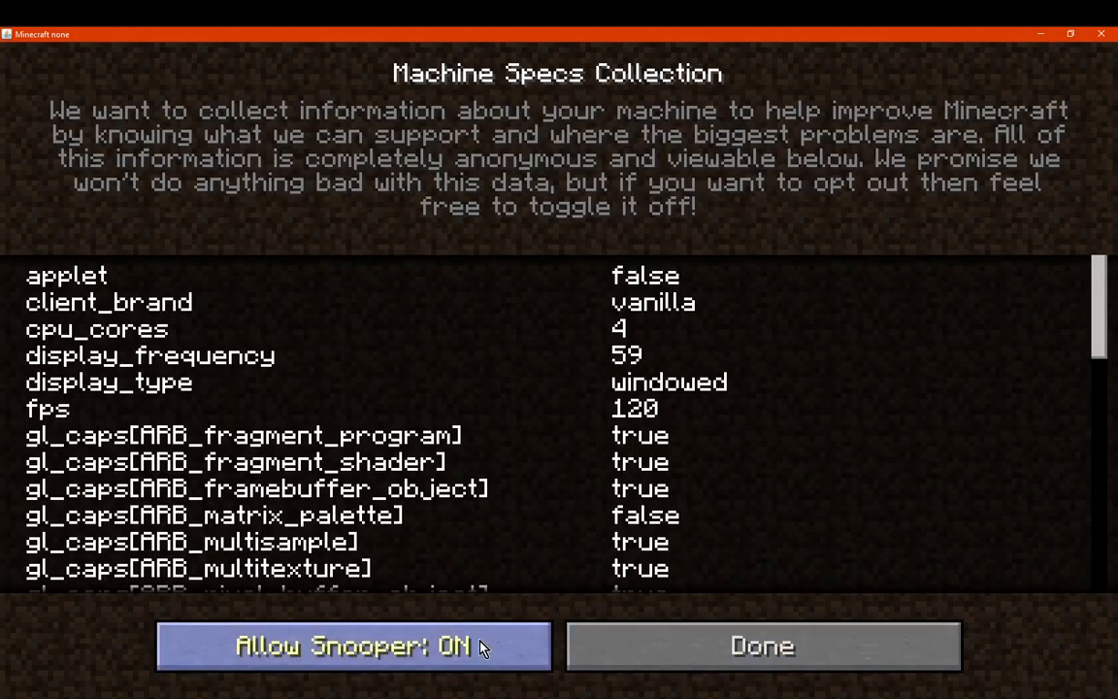
click(724, 652)
Set the GUI scale to Large and turn clouds off in the video settings, and return to the title screen
click(417, 416)
click(417, 349)
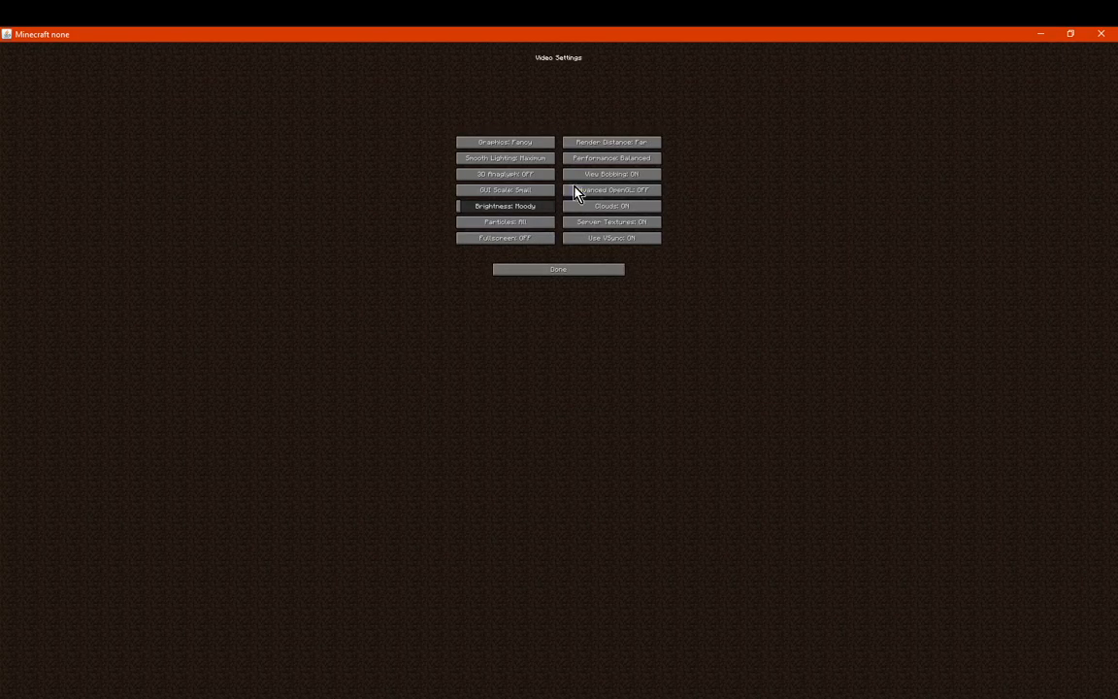
click(529, 189)
click(490, 247)
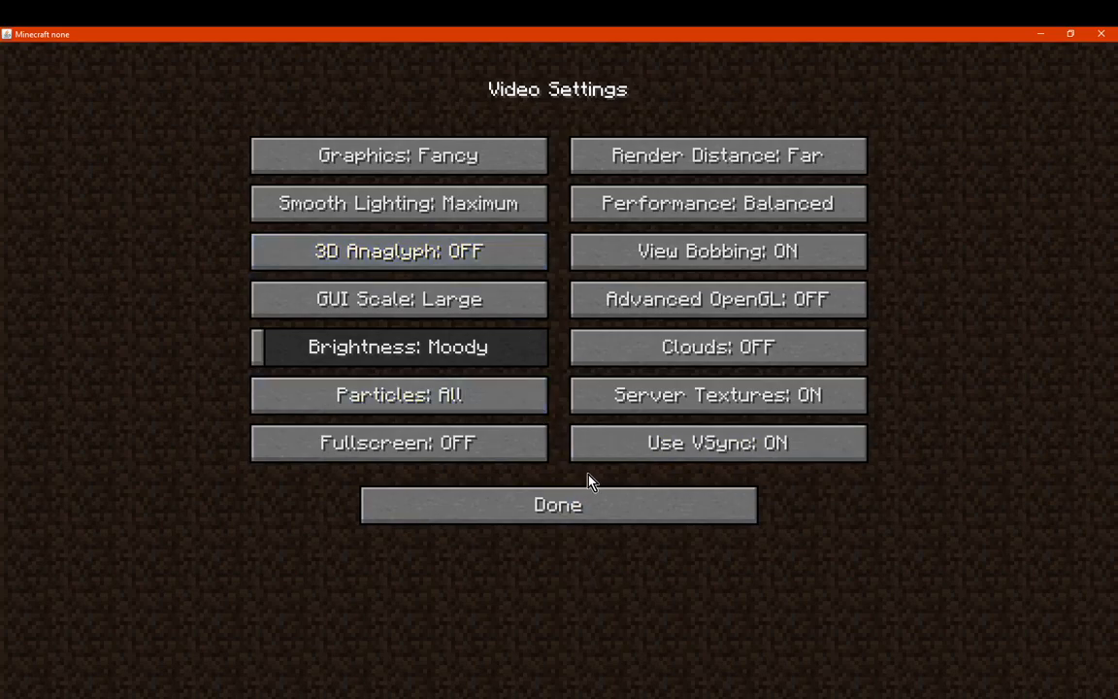
click(591, 500)
click(593, 506)
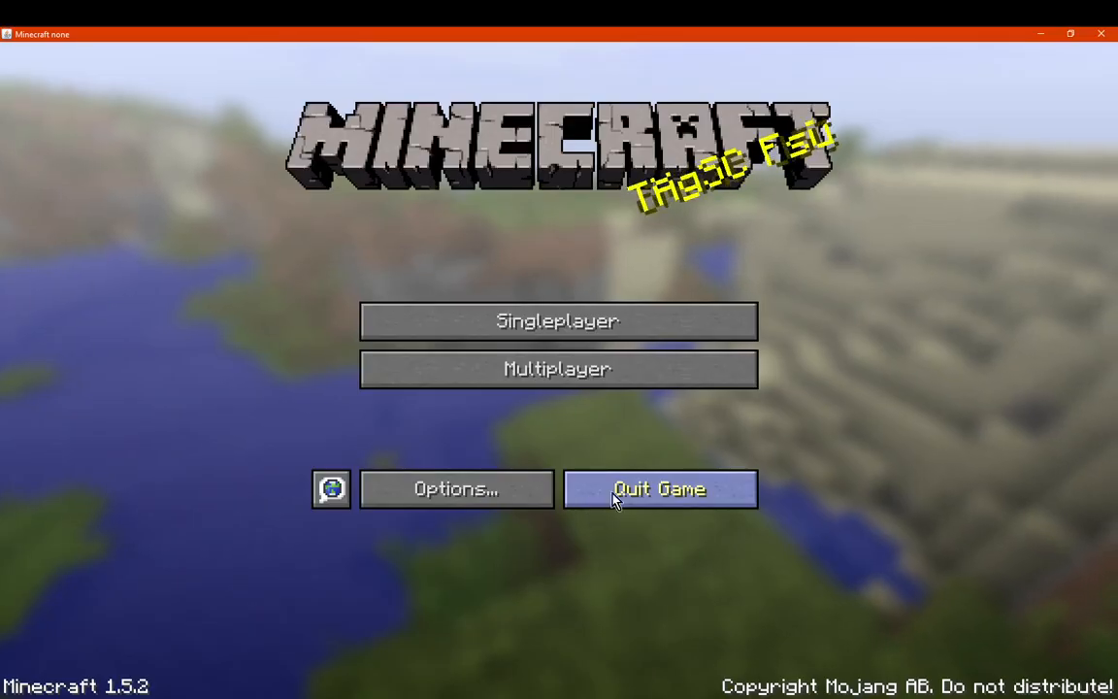
Check the singleplayer world list, quit Minecraft 1.5.2 and switch to OBS to pause the recording
click(549, 325)
key(Escape)
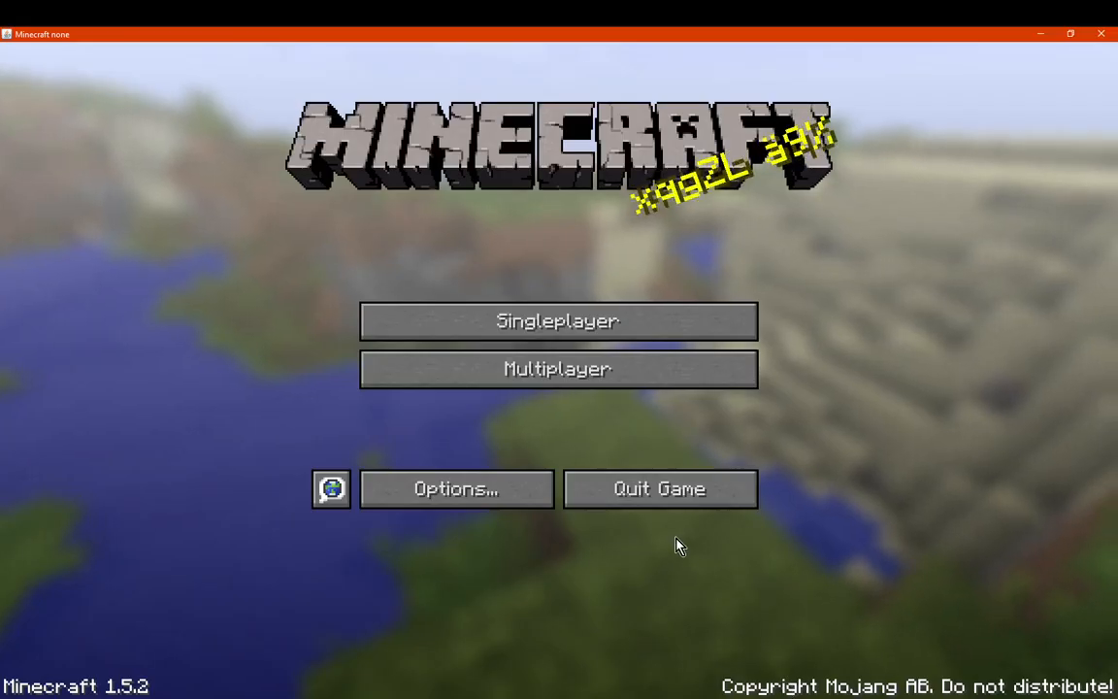
click(621, 489)
click(522, 696)
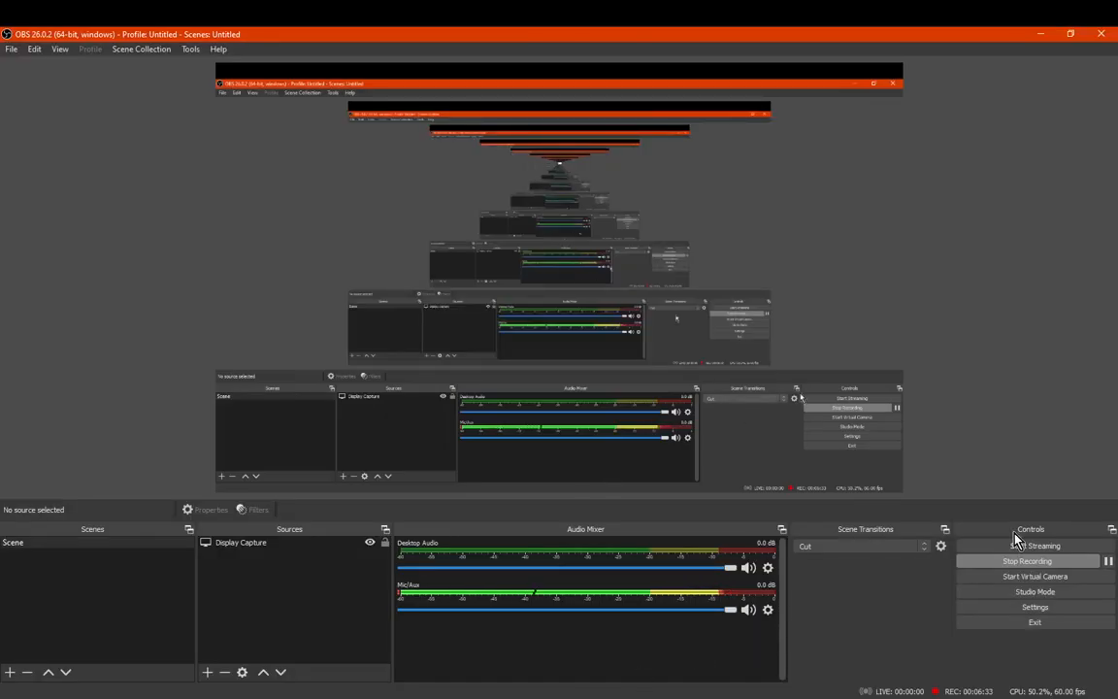
click(1108, 561)
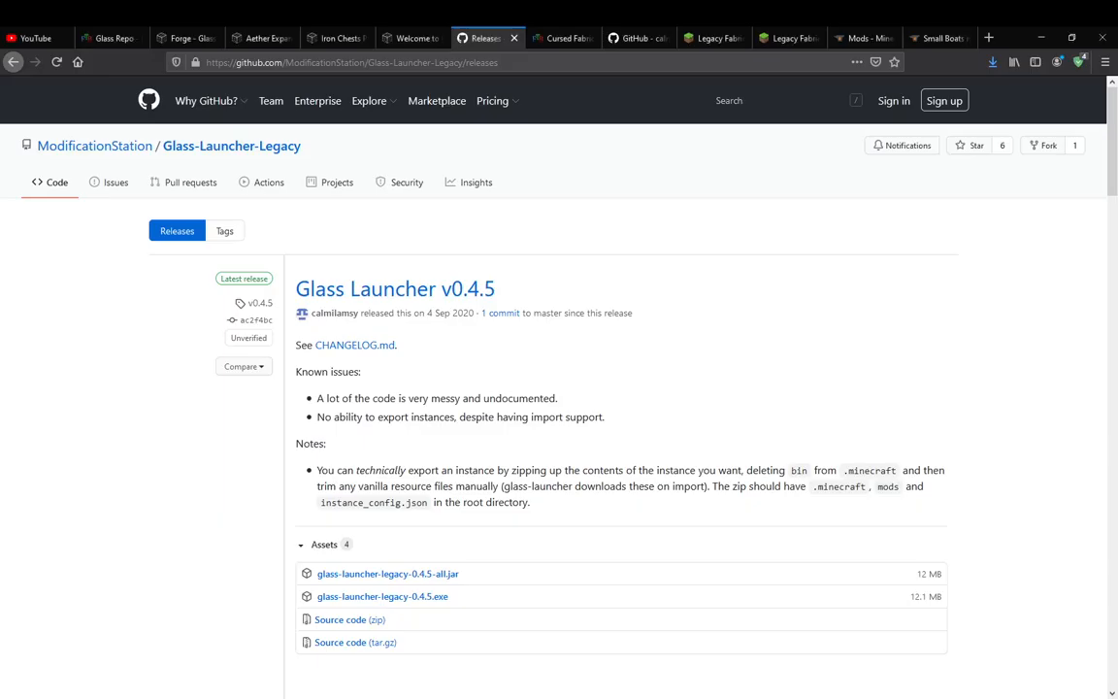
Move the Minecraft Beta 1.7.3 window to the middle of the screen and look through its texture pack screen and world list
drag(420, 28, 716, 229)
click(583, 463)
click(637, 511)
click(581, 408)
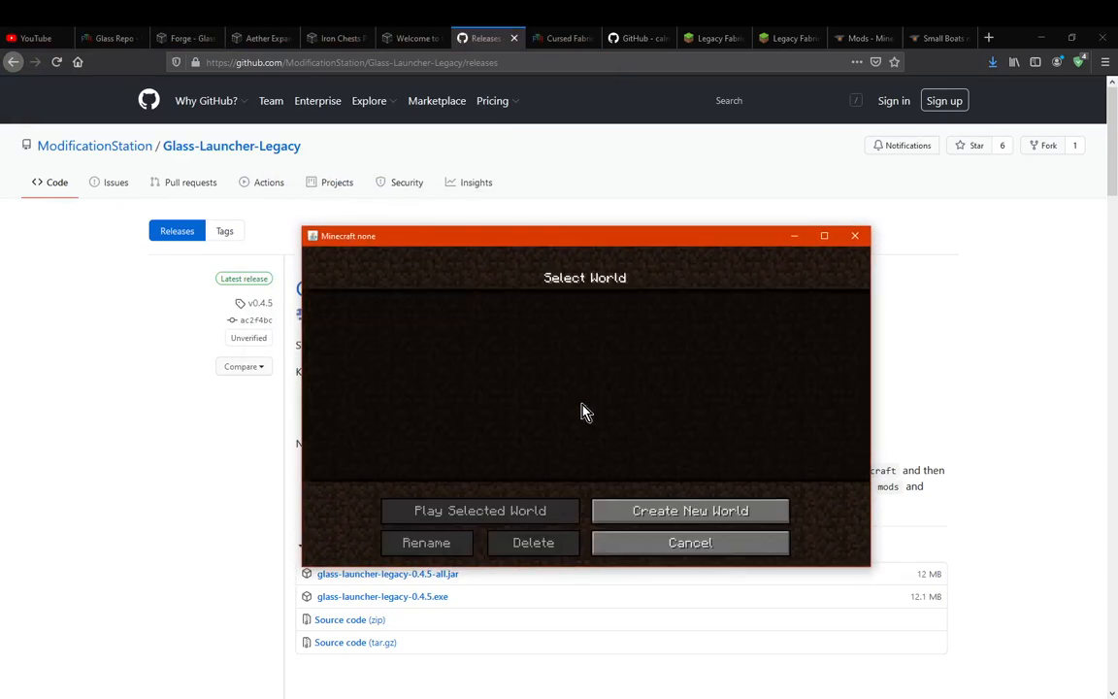
click(671, 541)
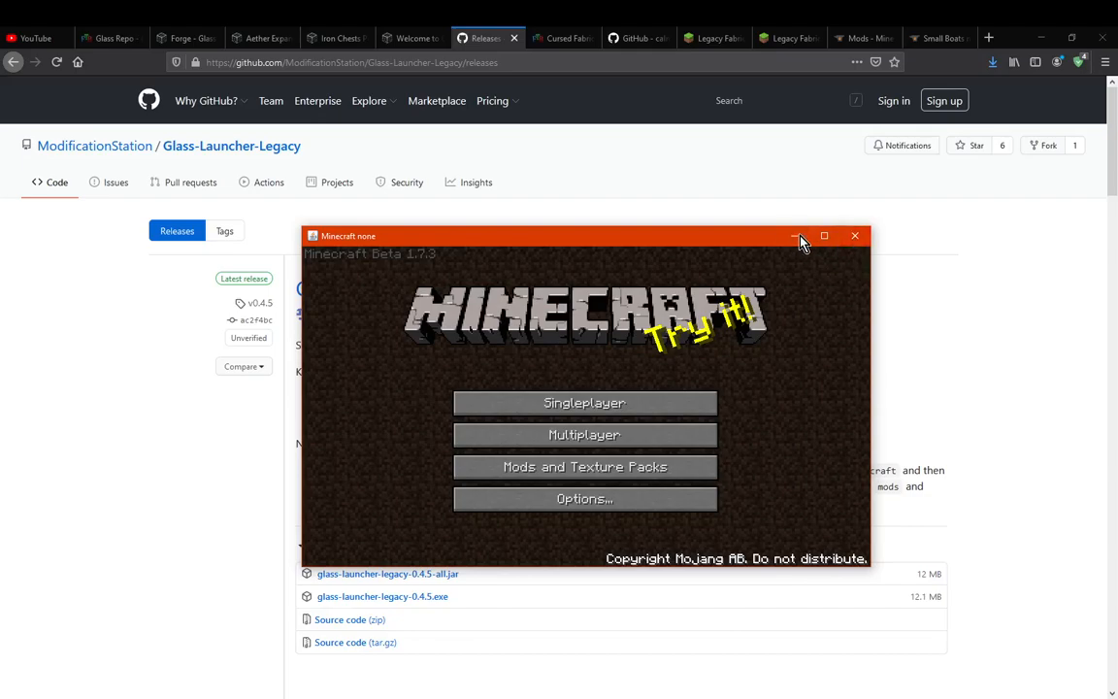
click(244, 556)
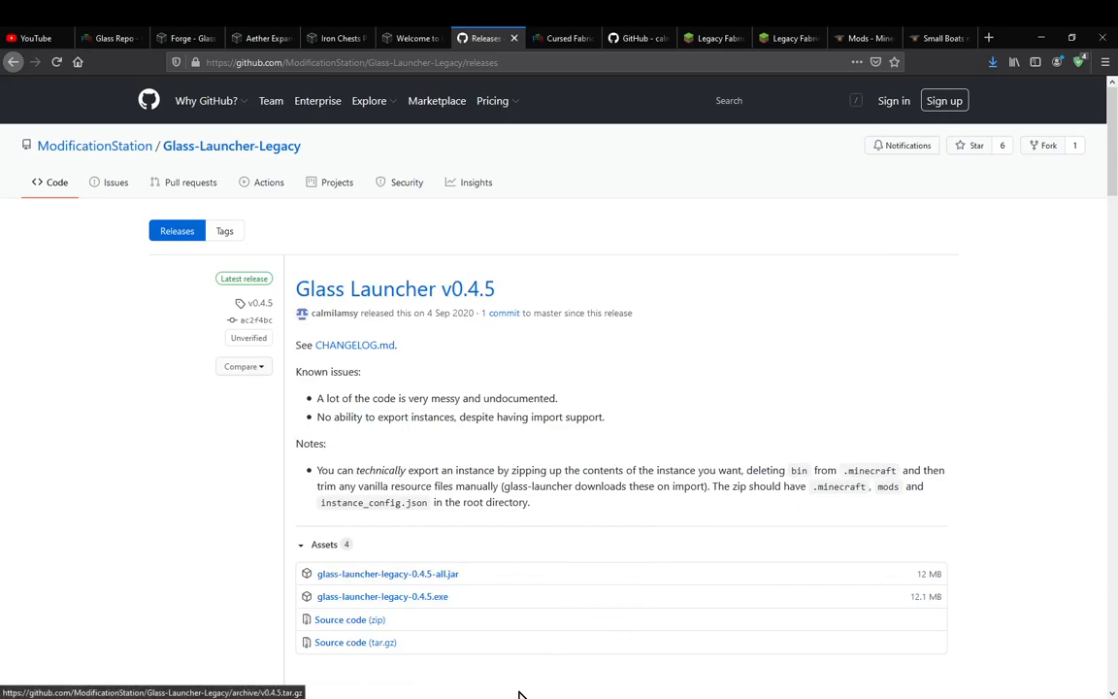
Switch to OBS to check the recording
mouse_move(503, 697)
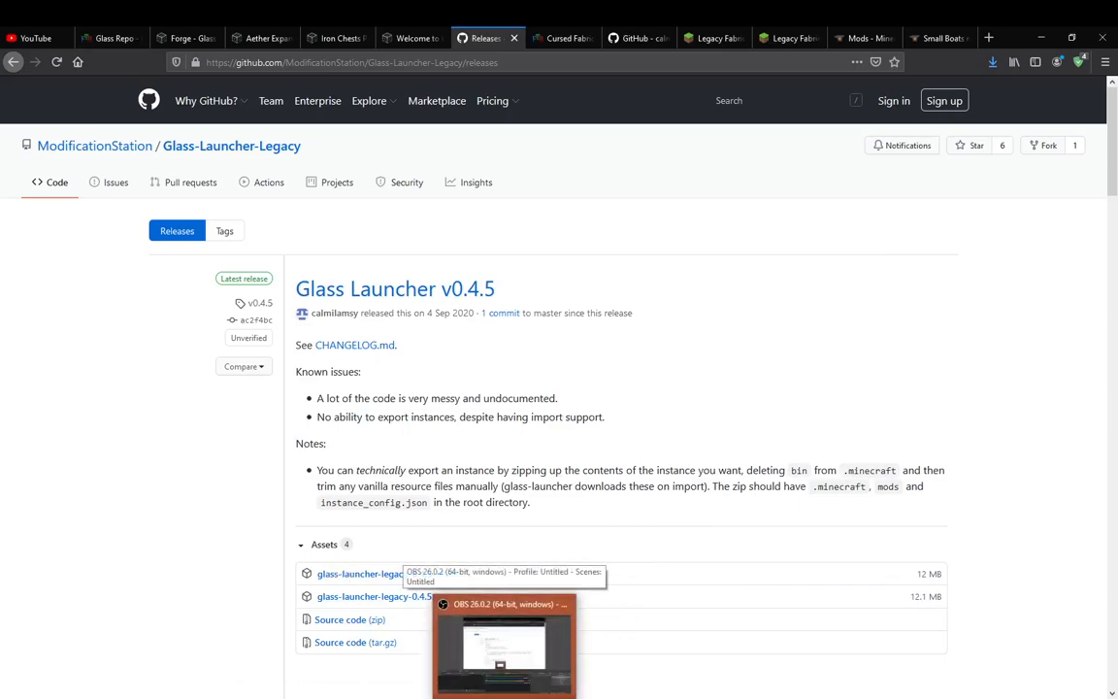
click(504, 645)
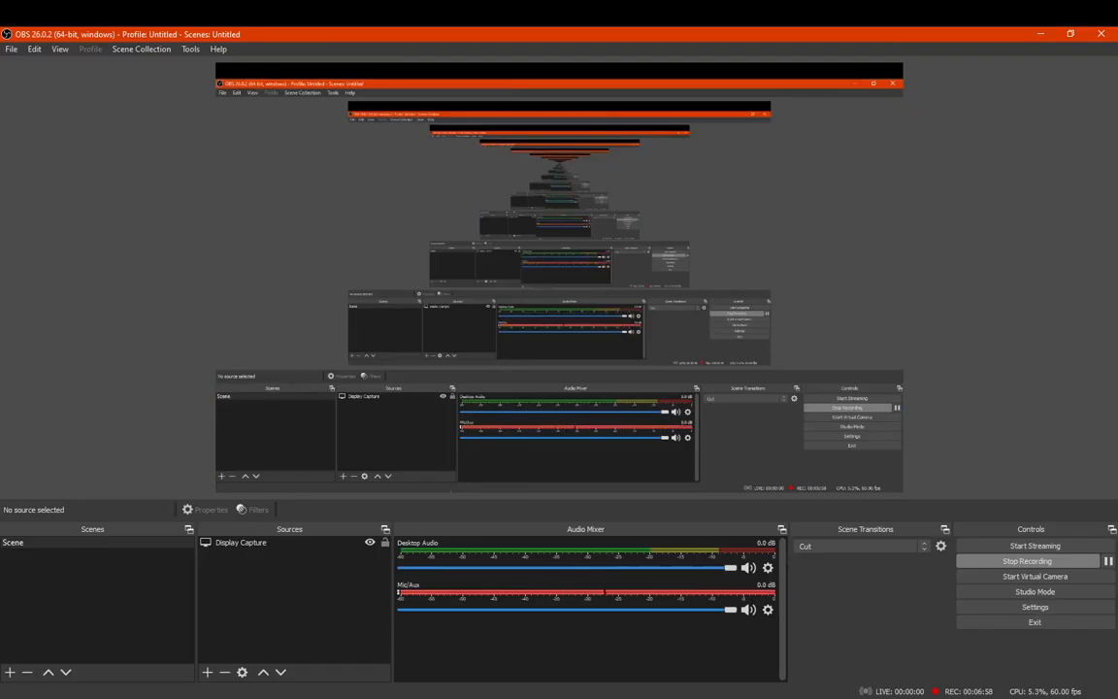
click(504, 698)
Switch to the Minecraft 1.5.2 window, maximise it, resume the world and look inside the chest
click(531, 698)
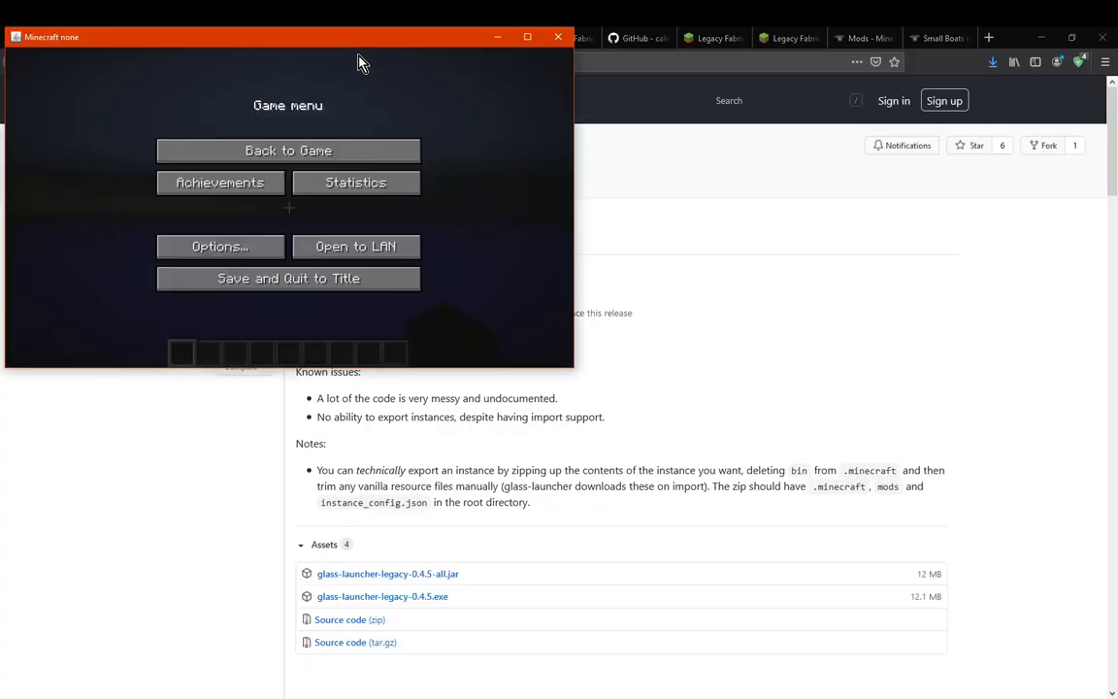
drag(325, 43, 583, 189)
double_click(583, 189)
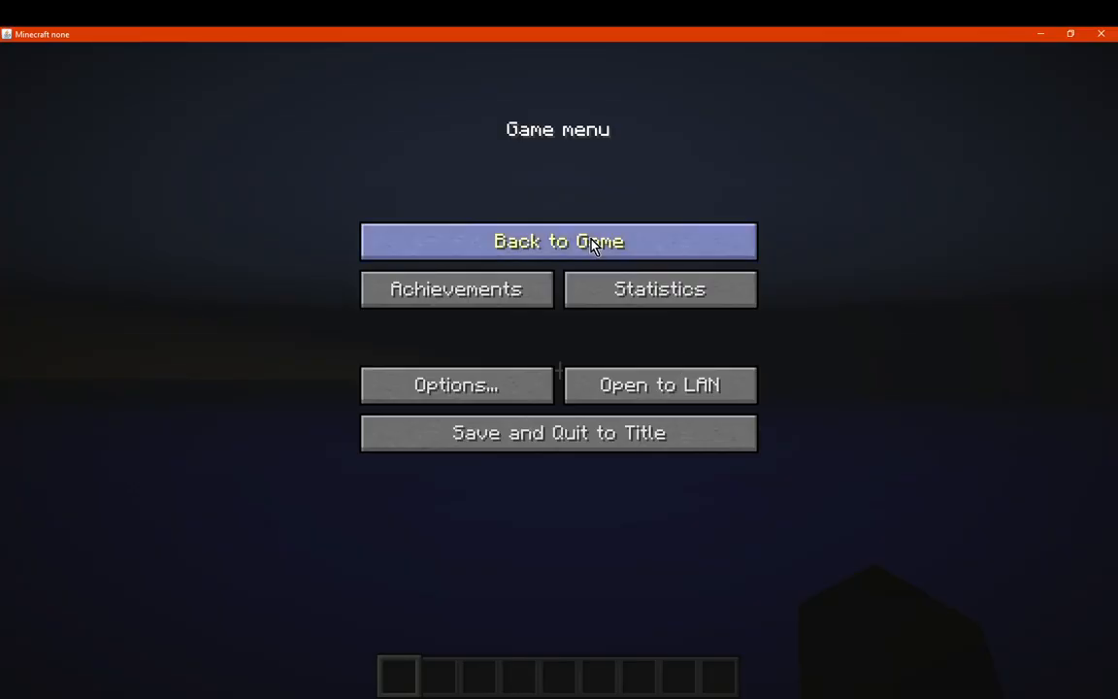
click(594, 244)
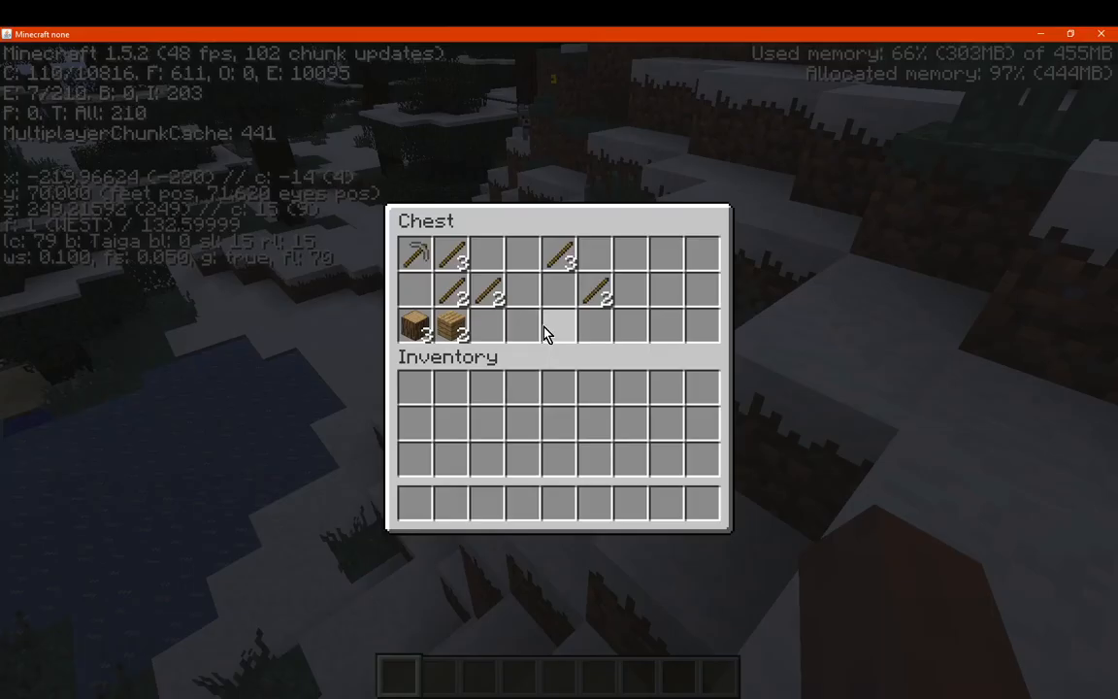
key(Escape)
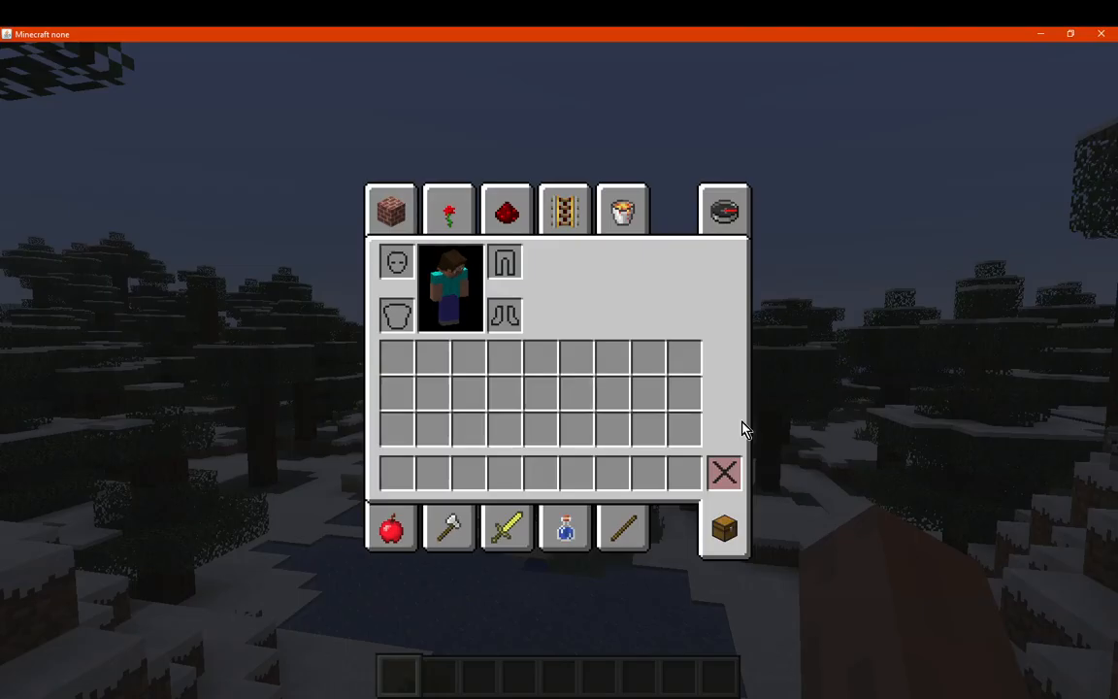
Search the creative inventory for "boat", clear the search to browse all items, and view the survival inventory
click(721, 212)
text(bo)
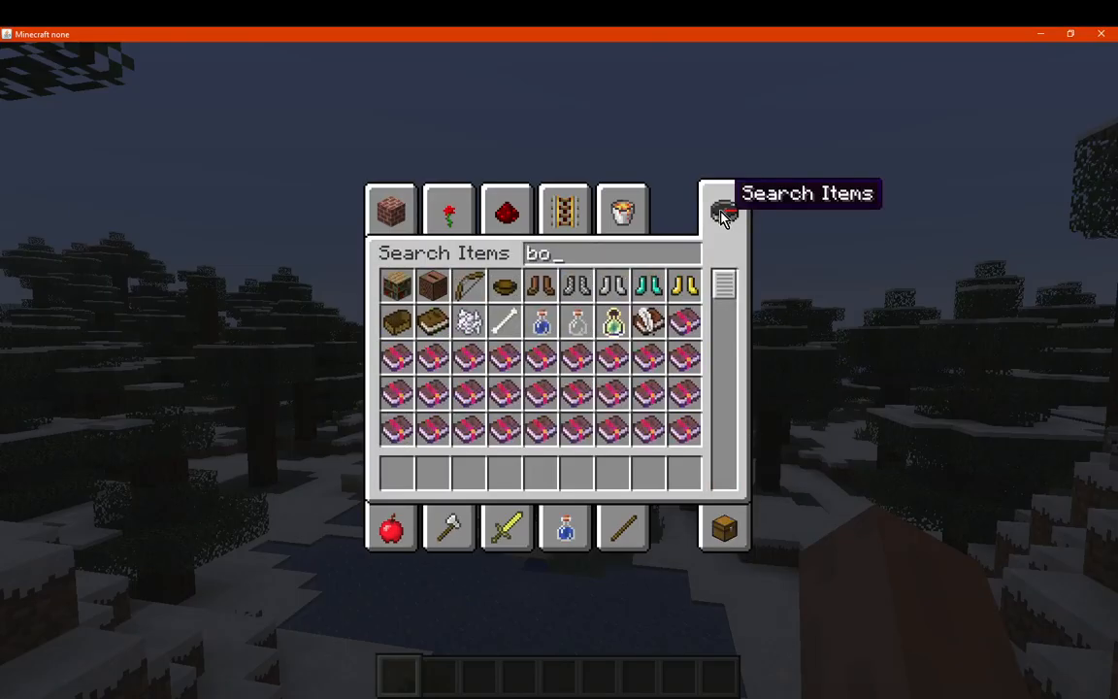
text(at)
key(BackSpace)
key(BackSpace)
key(BackSpace)
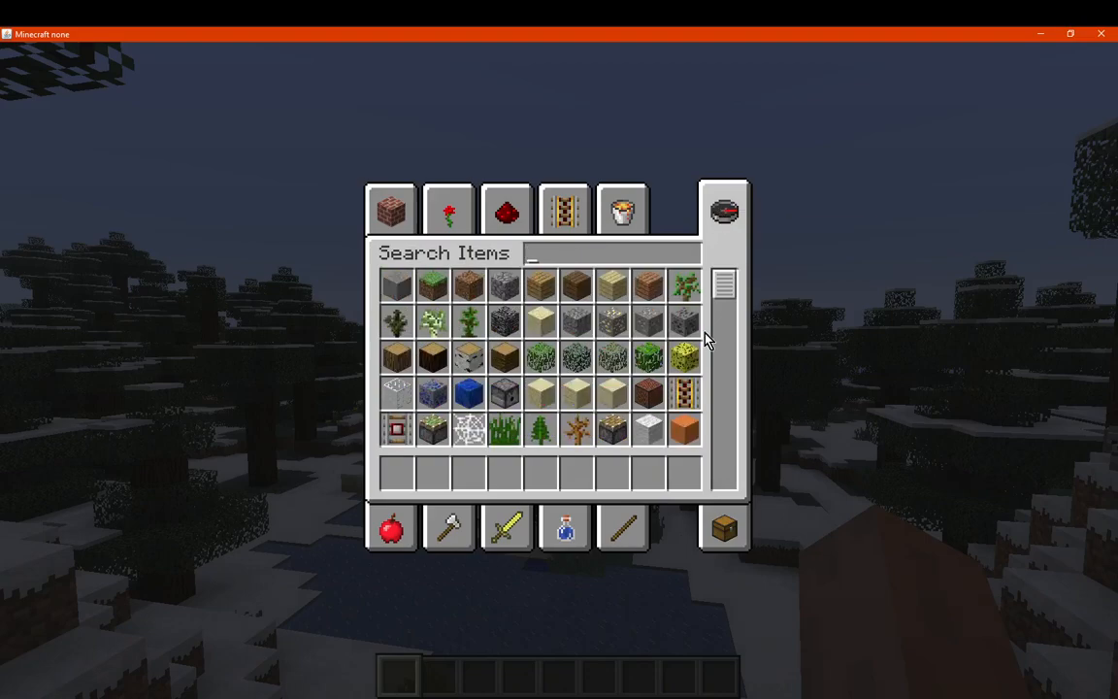
drag(724, 283, 723, 494)
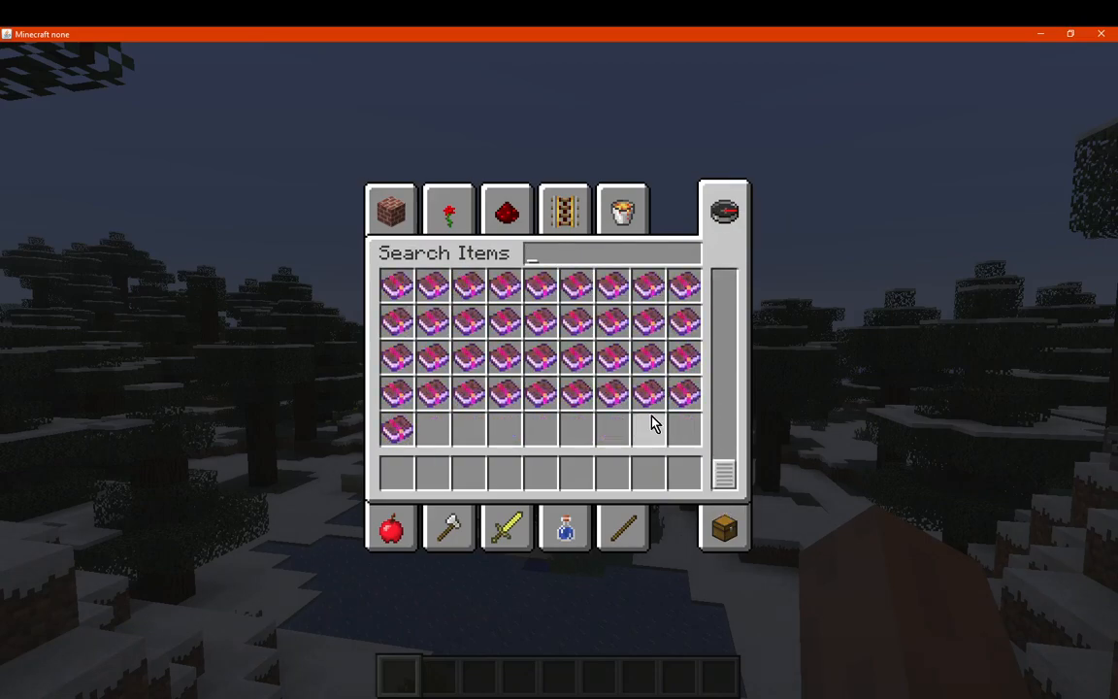
scroll(654, 425, up, 15)
click(724, 524)
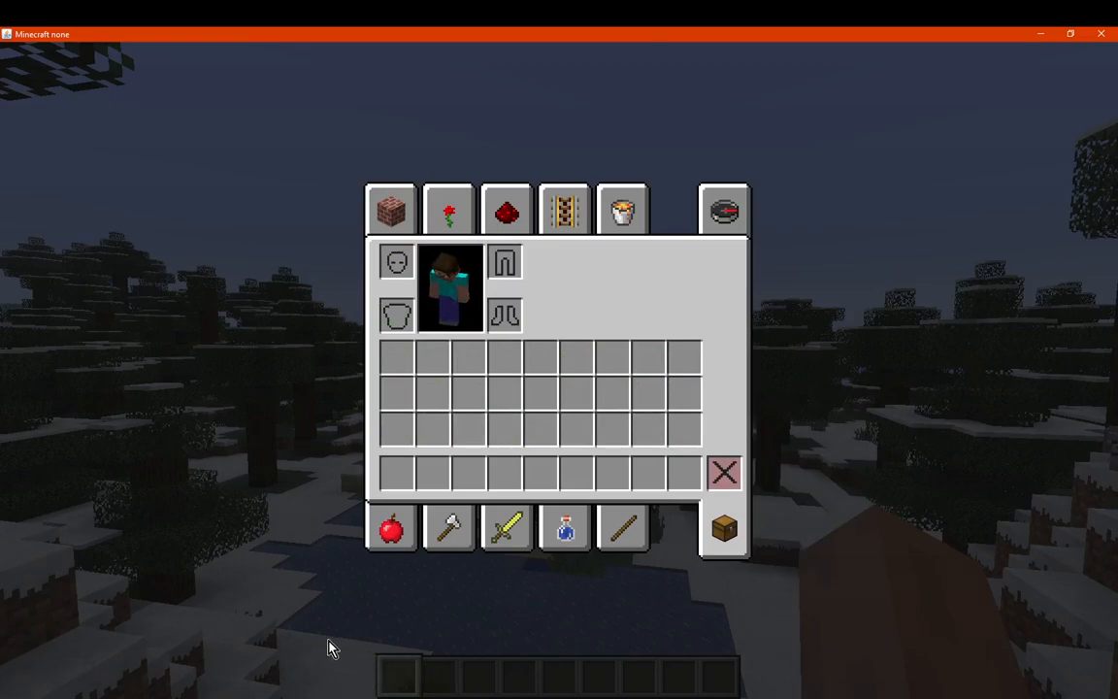
Close the inventory, save and quit the world to the title screen, and quit the game
key(alt+Tab)
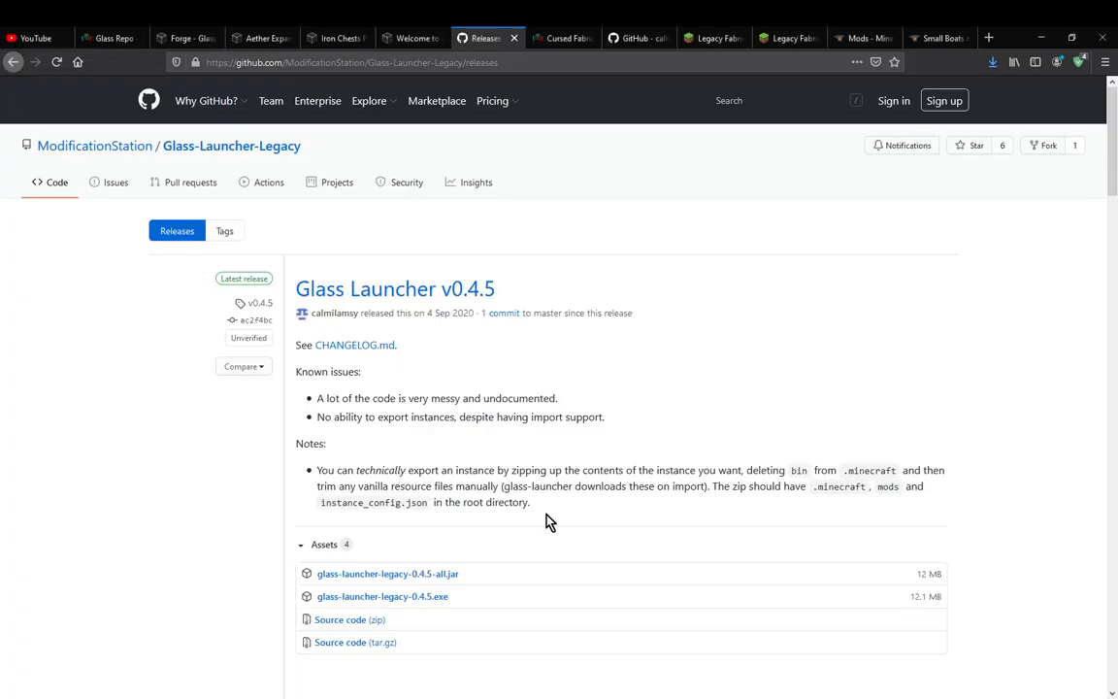
key(alt+Tab)
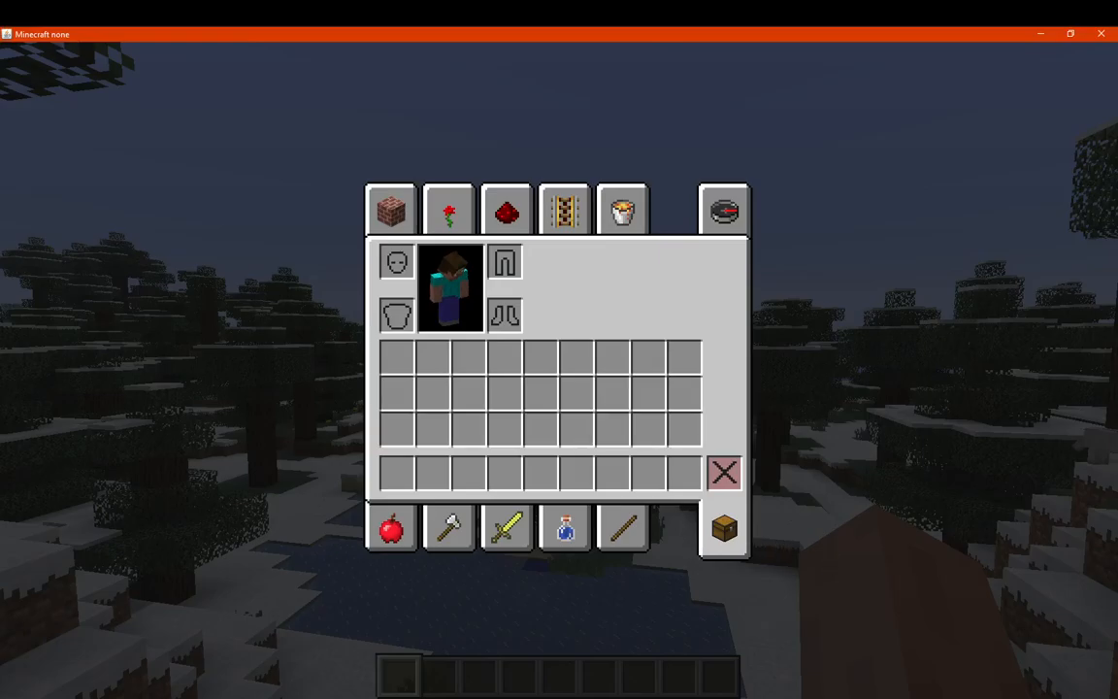
key(Escape)
key(Escape)
click(669, 441)
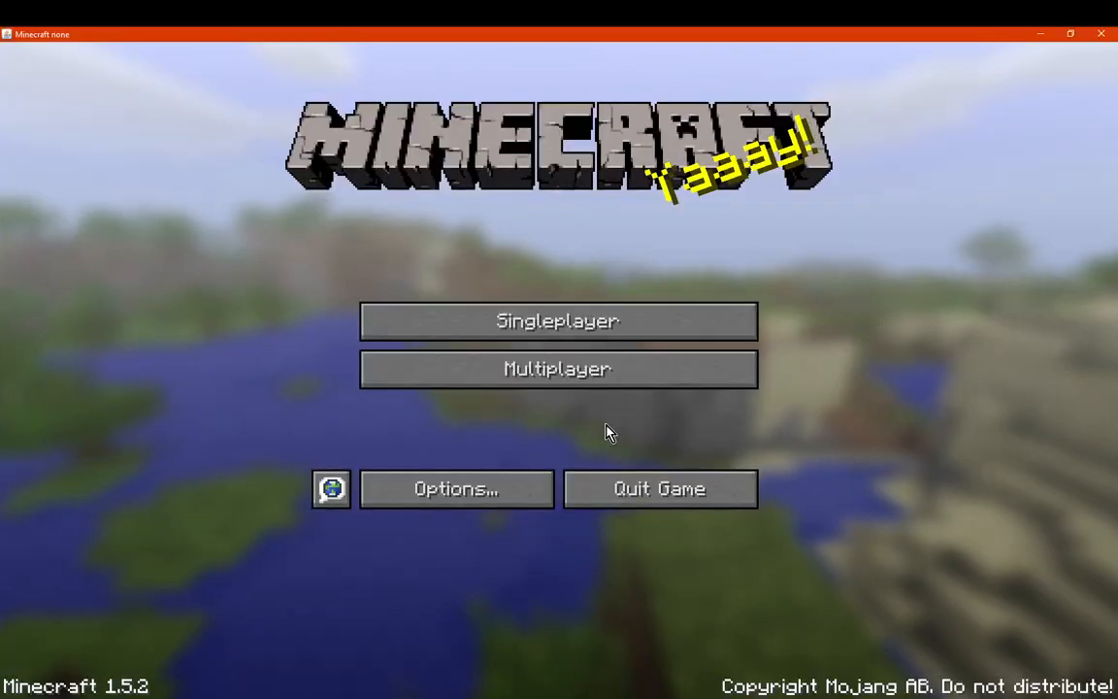
click(662, 489)
Switch from OBS to Glass Launcher and open the mod list in the 1.5.2 Test instance's options
click(588, 696)
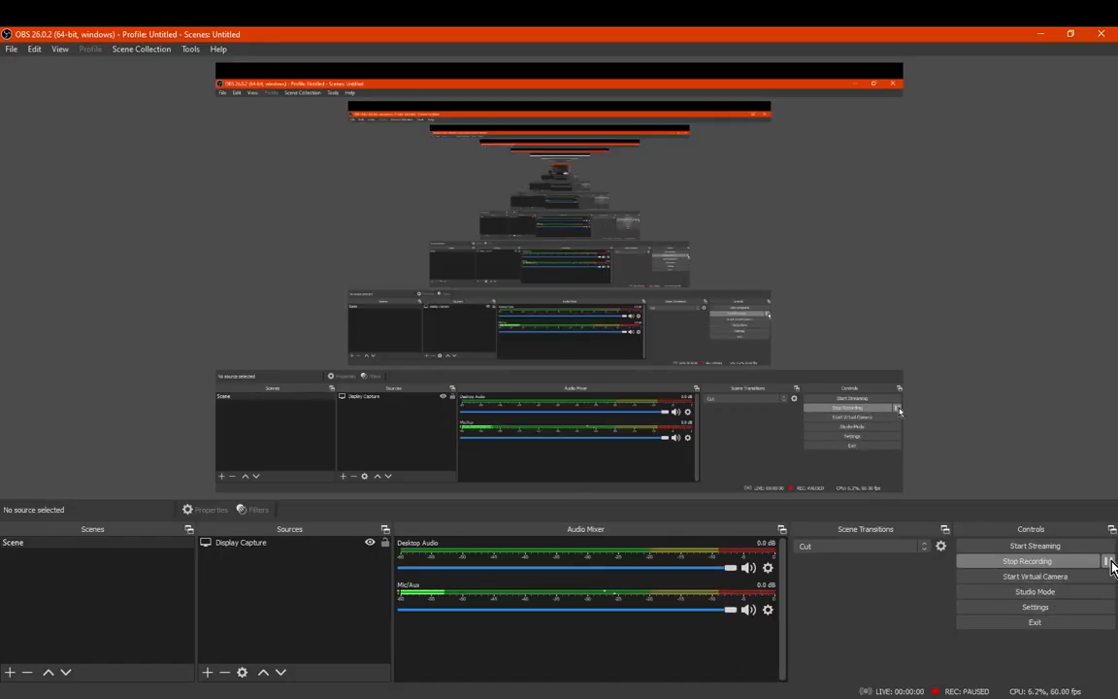
click(588, 695)
click(474, 696)
click(546, 652)
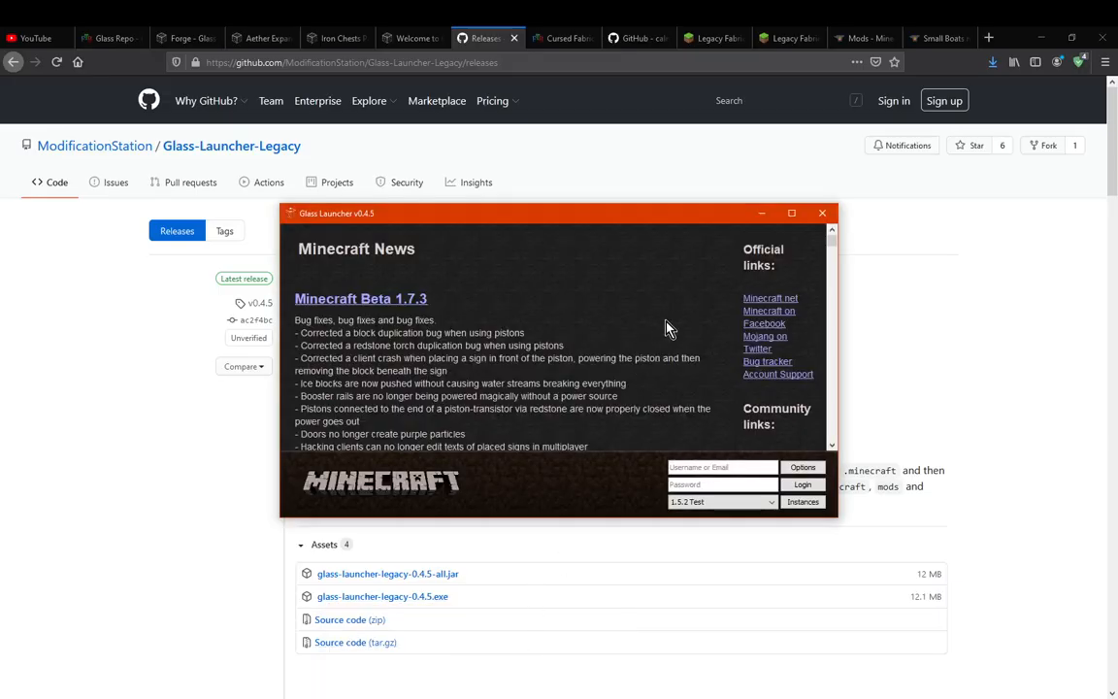
click(803, 469)
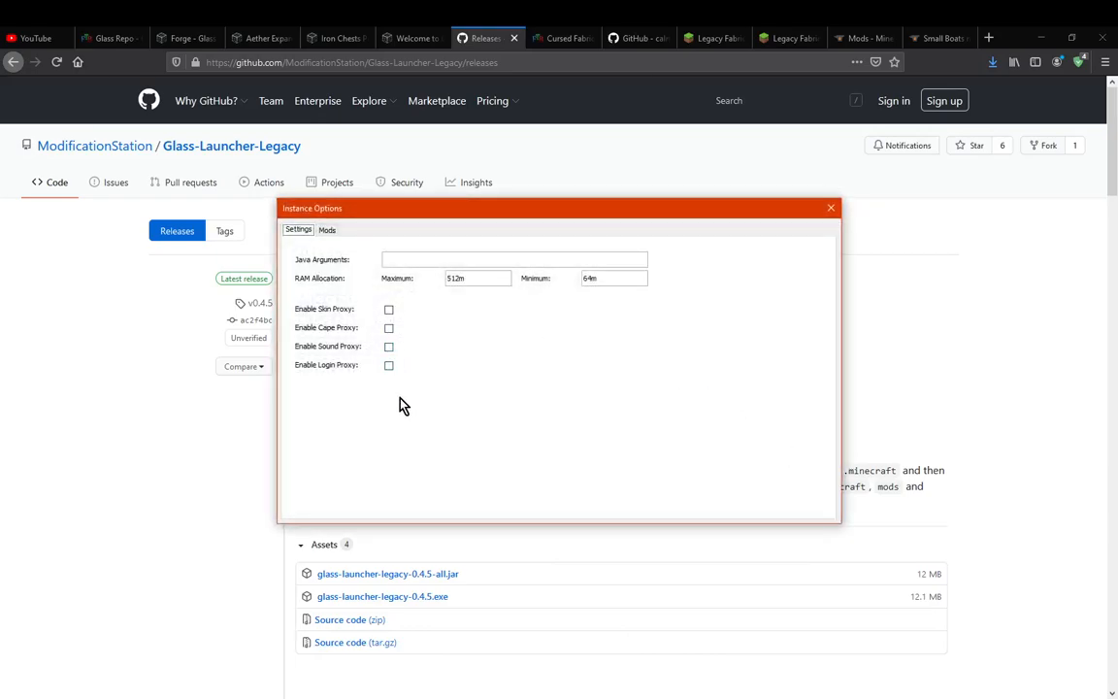
click(327, 231)
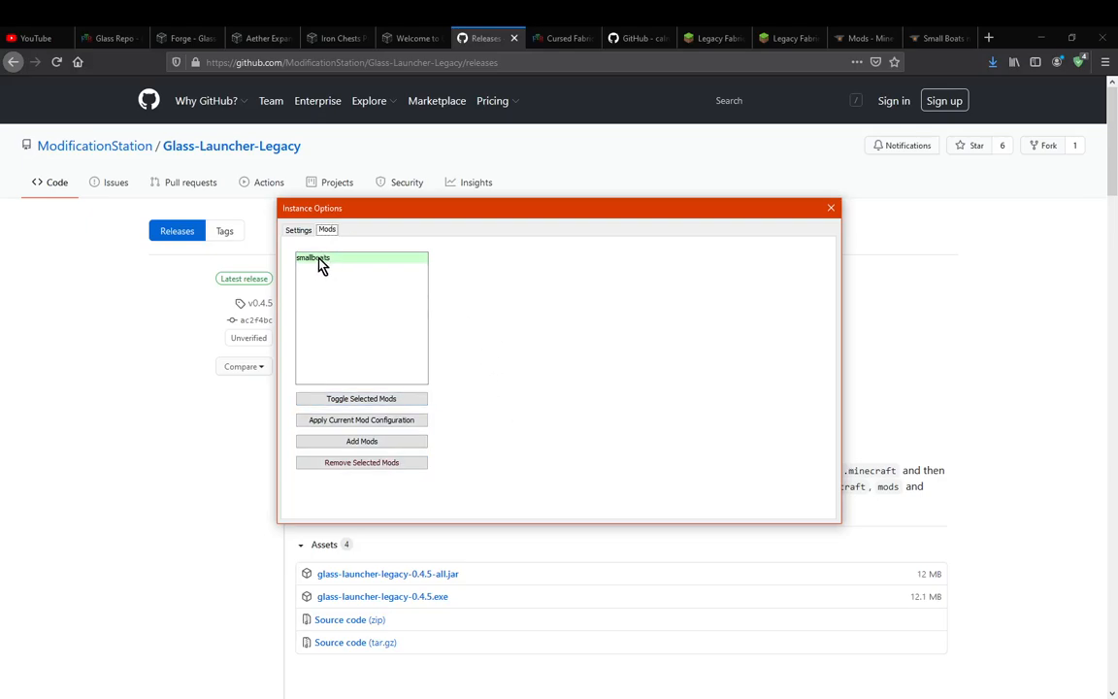
Review the recent files on the Small Boats mod's CurseForge page, including the Minecraft 1.5 version
click(931, 38)
scroll(825, 653, down, 2)
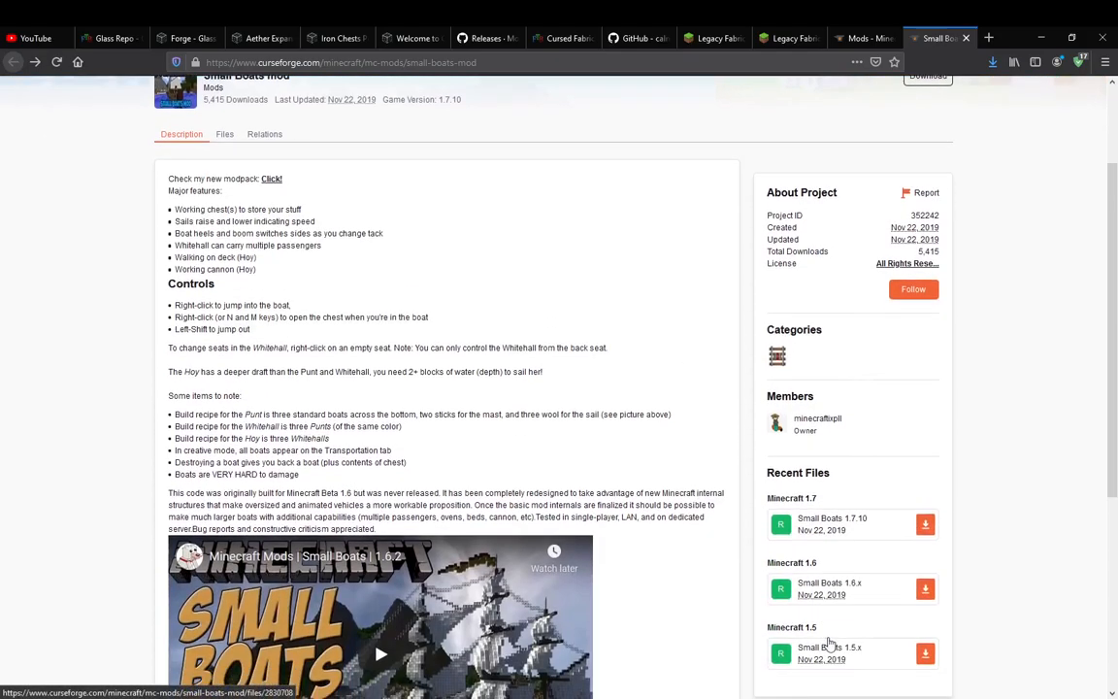
scroll(641, 451, up, 3)
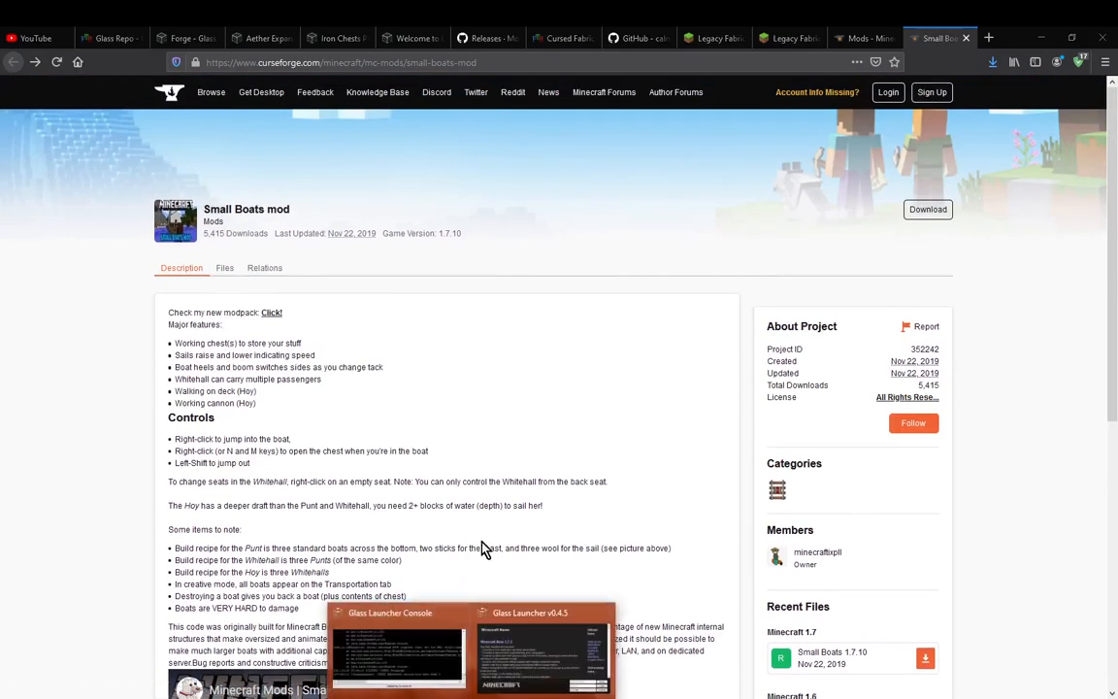
Return to the instance options, apply the current mod configuration with smallboats and close the options
click(483, 606)
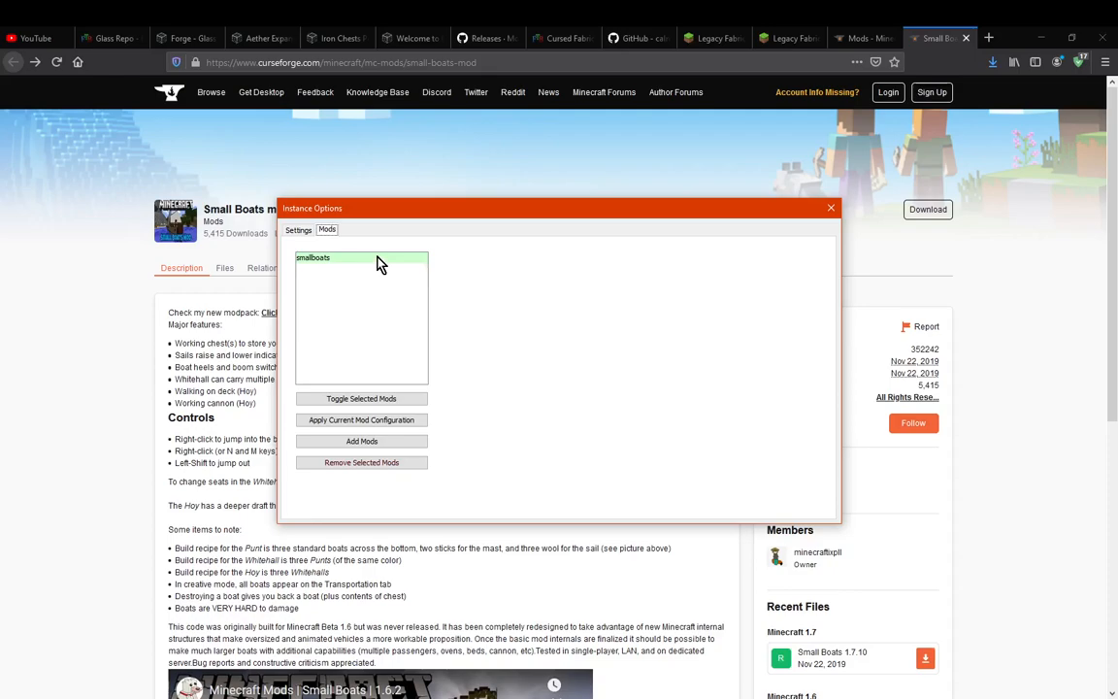
click(380, 421)
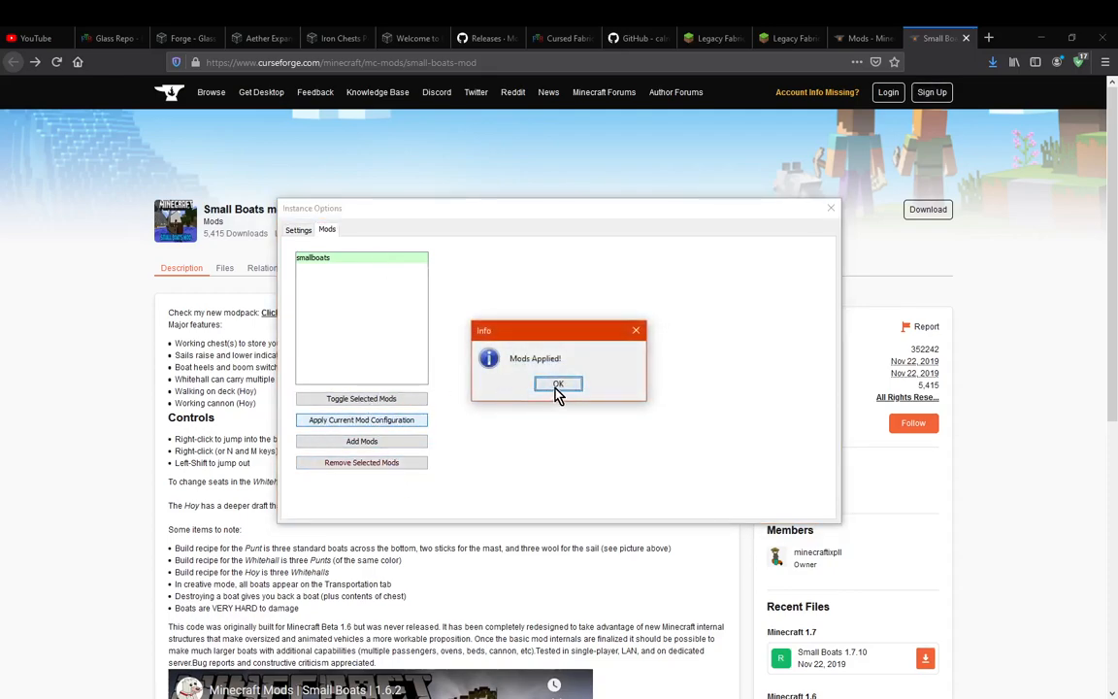
click(557, 384)
click(832, 211)
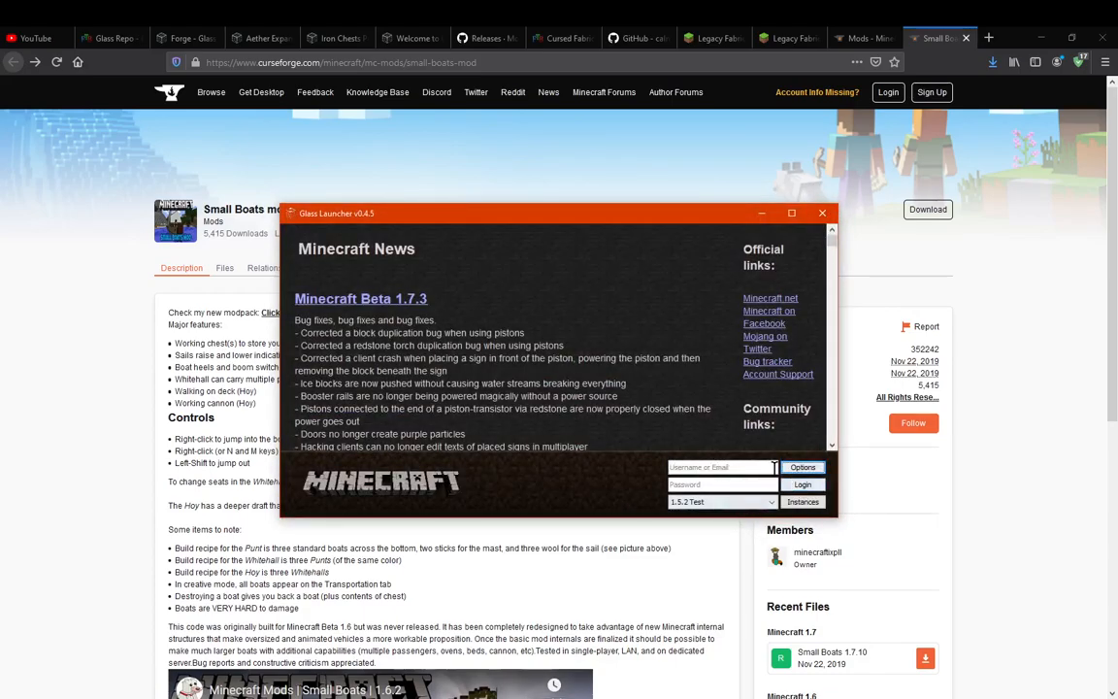
Switch to the .glass-launcher folder in File Explorer, look inside its instances folder and return to .glass-launcher
click(177, 697)
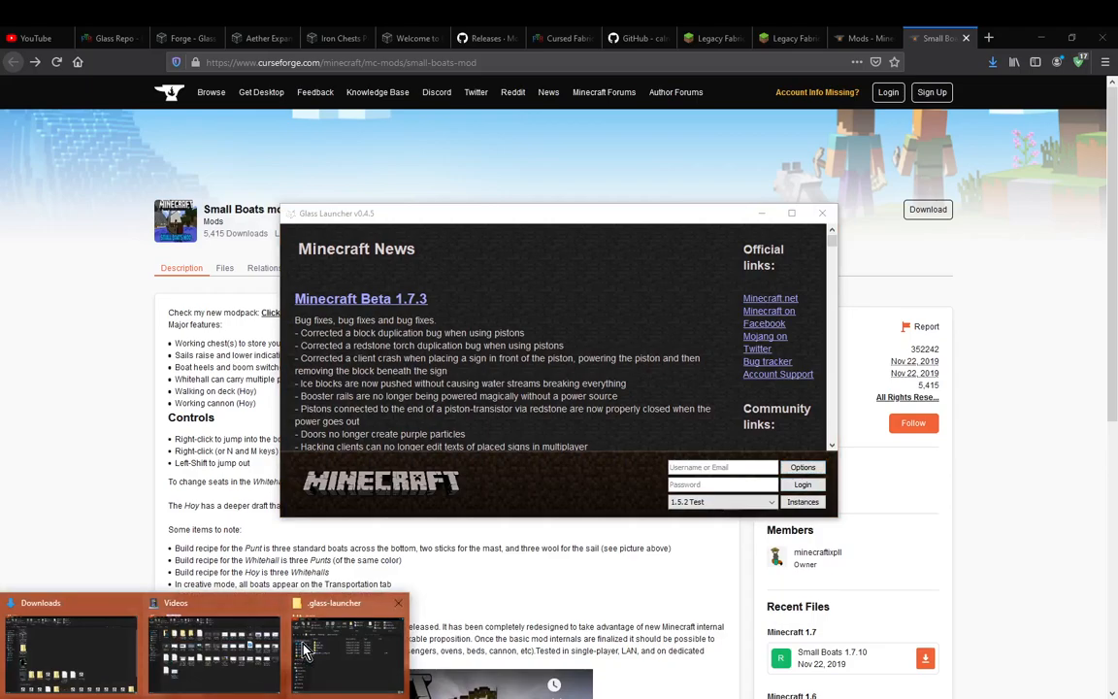
click(345, 645)
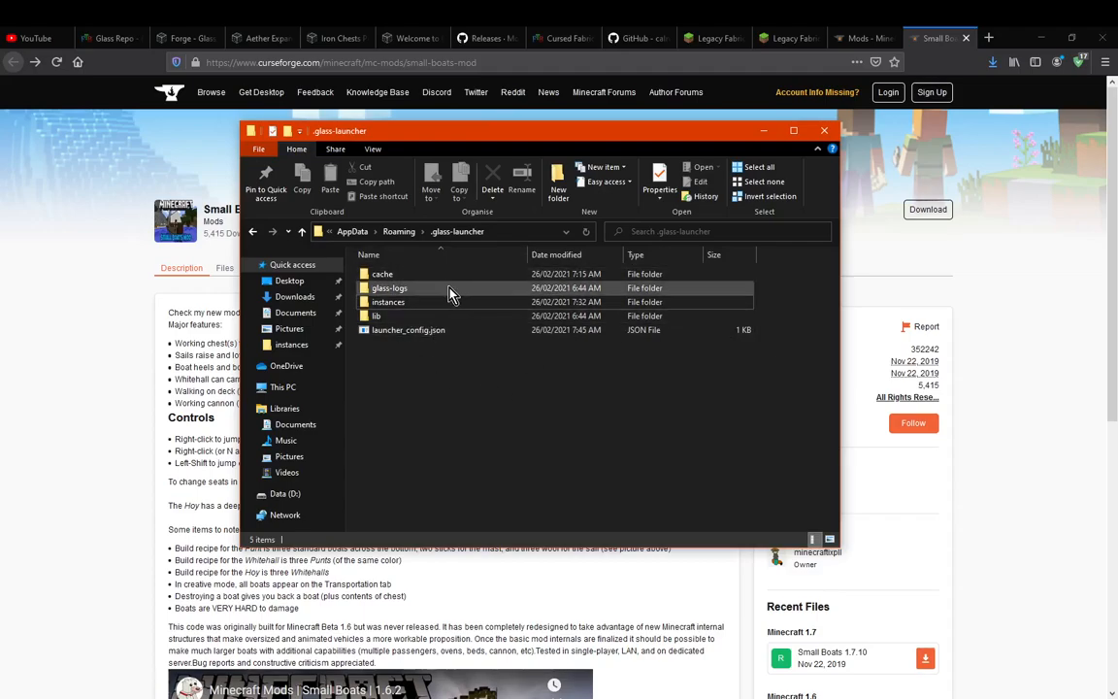
double_click(423, 305)
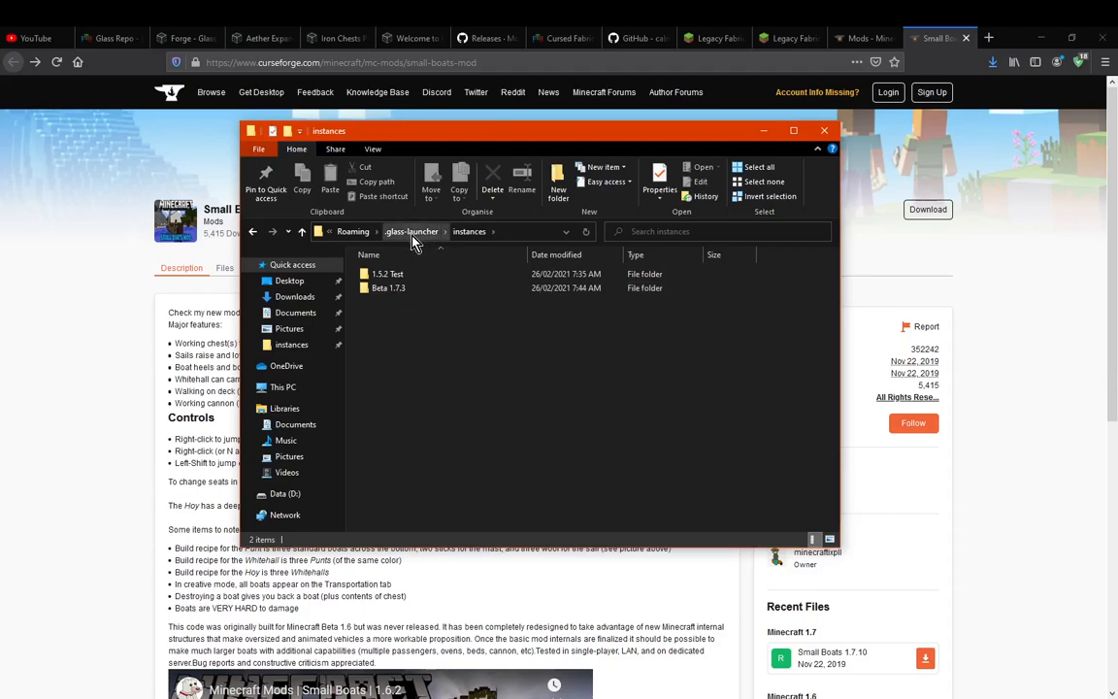
click(412, 237)
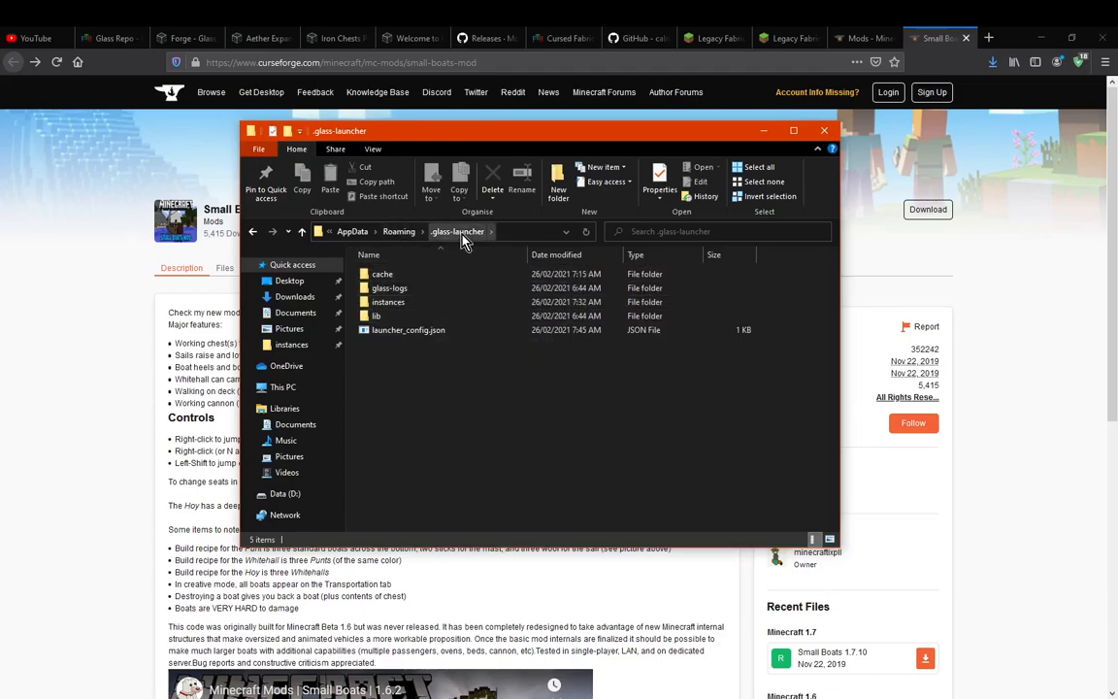
Search the web for forge in a new browser tab and open the Minecraft Forge files site
click(1094, 252)
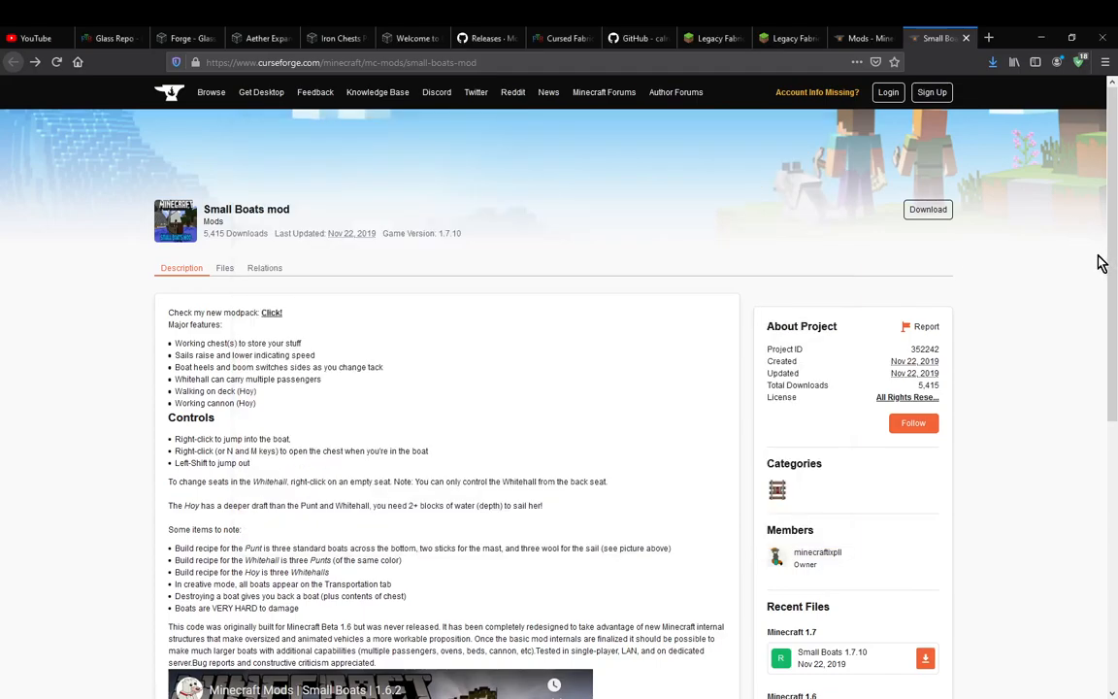
click(989, 38)
text(forge)
key(Return)
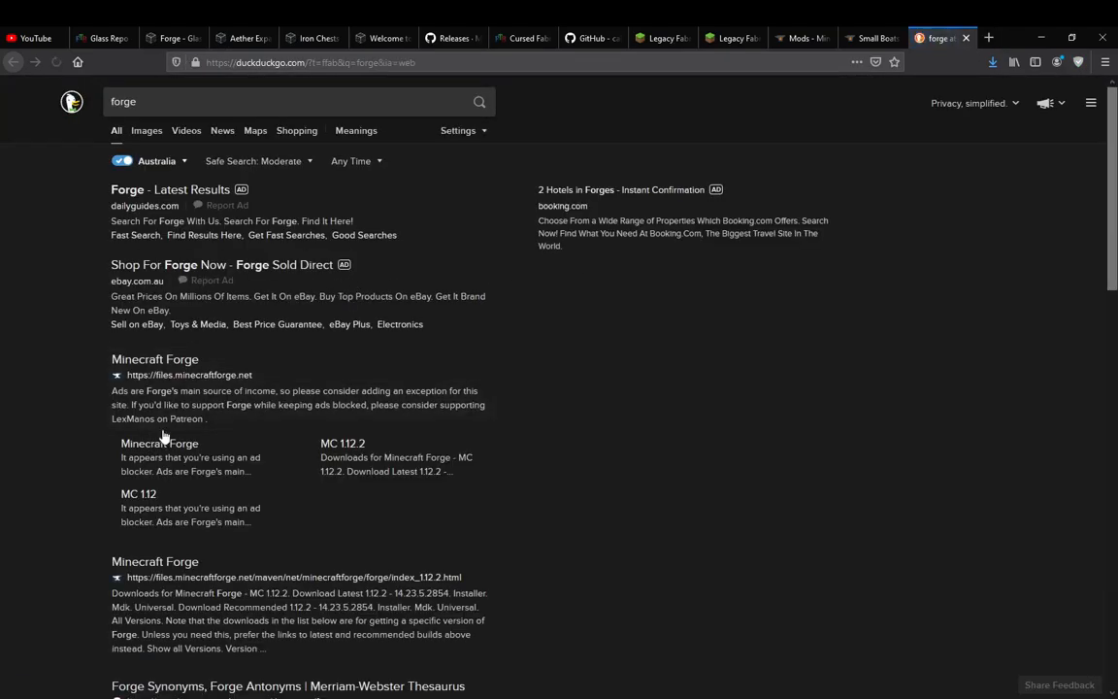
click(154, 361)
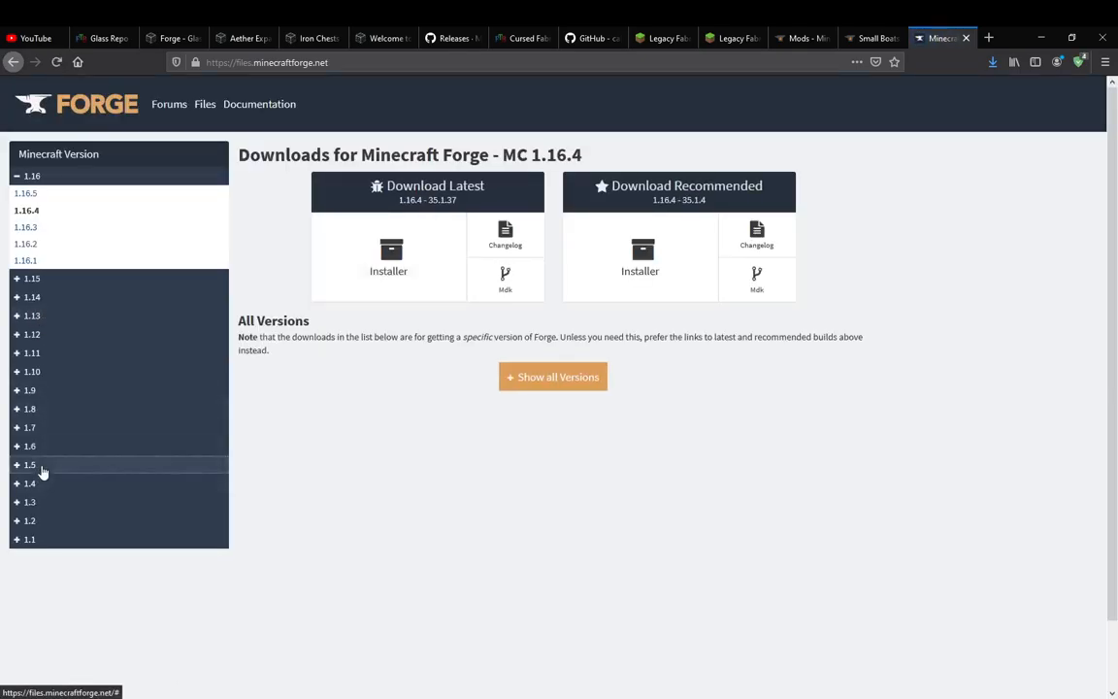
Download the latest Forge installer for Minecraft 1.5.2, skip the advertisement and close the Forge page
click(40, 465)
click(32, 482)
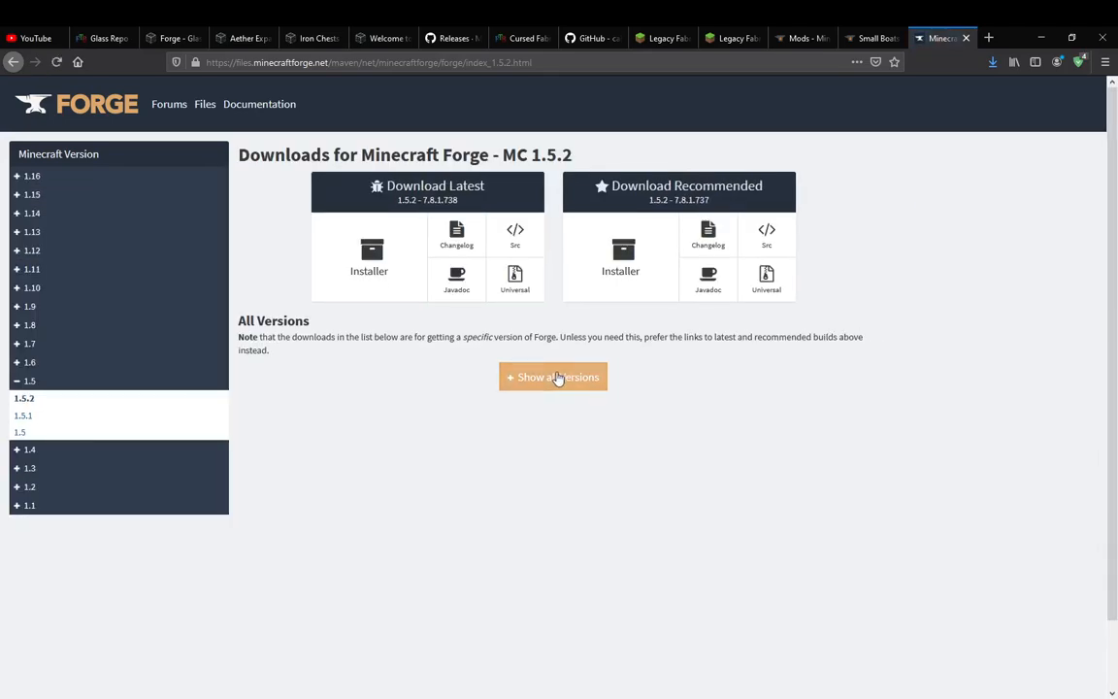
click(554, 378)
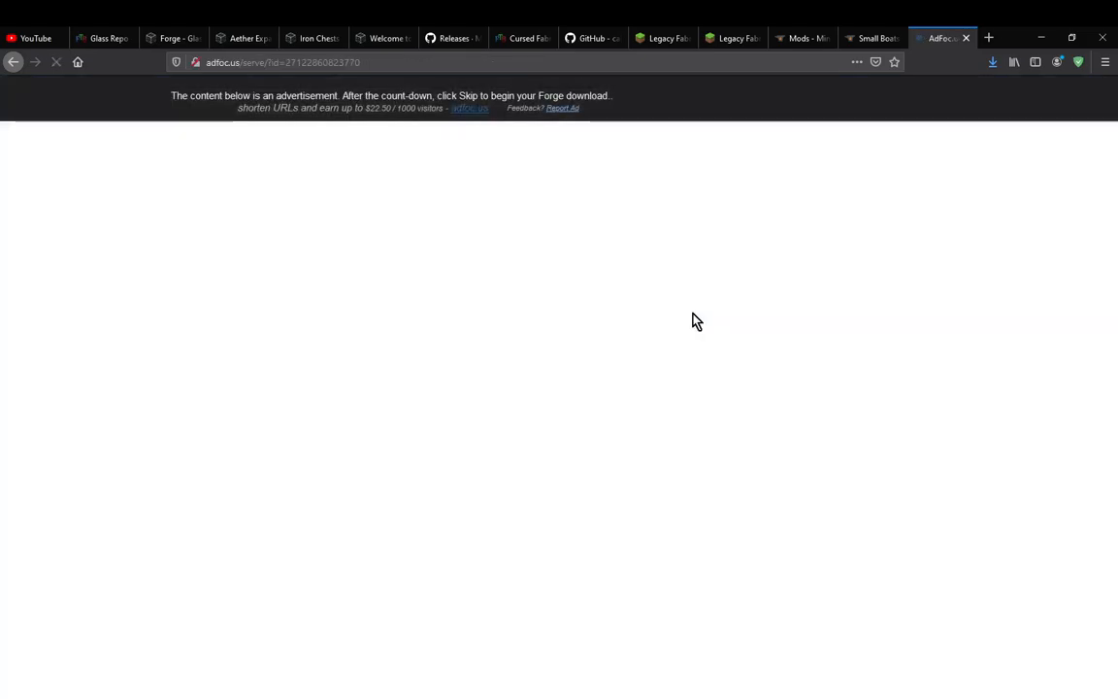
click(612, 372)
click(966, 38)
click(992, 62)
click(992, 64)
Switch to the Downloads folder in File Explorer and run forge-1.5.2-7.8.1.738-installer.jar
mouse_move(175, 691)
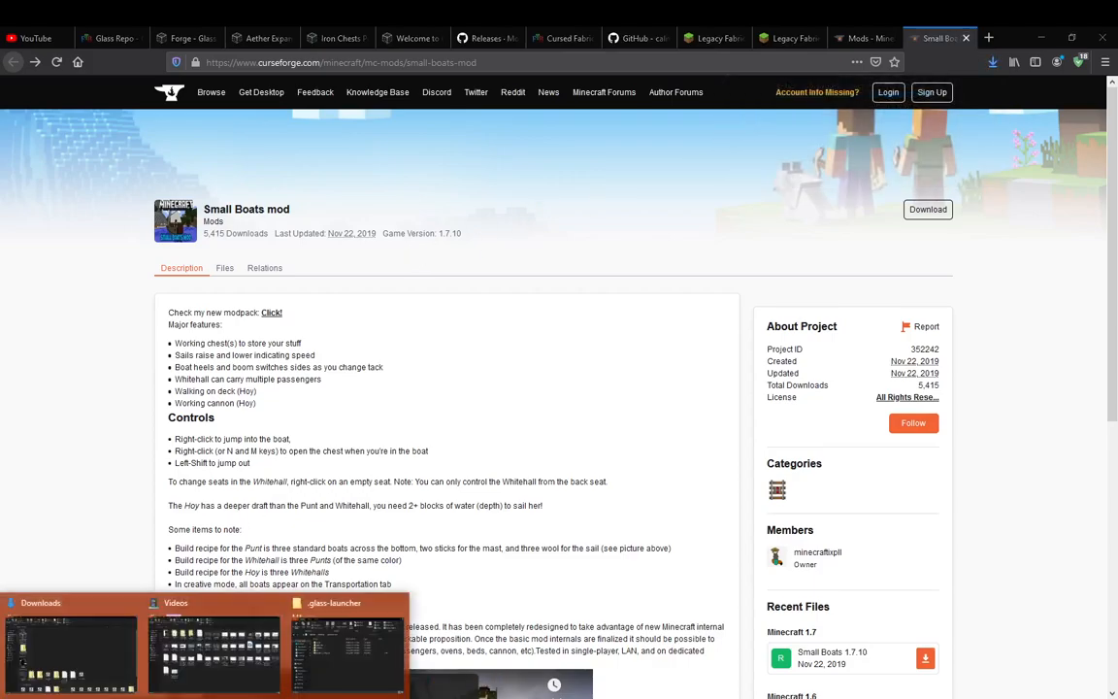
click(70, 645)
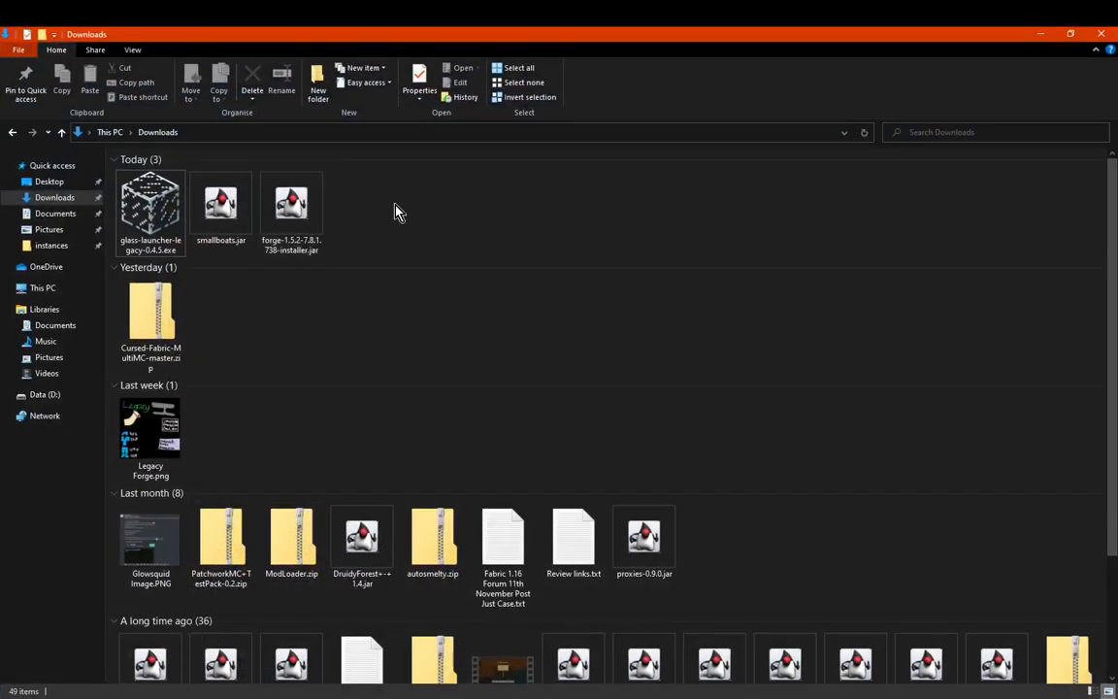
click(302, 215)
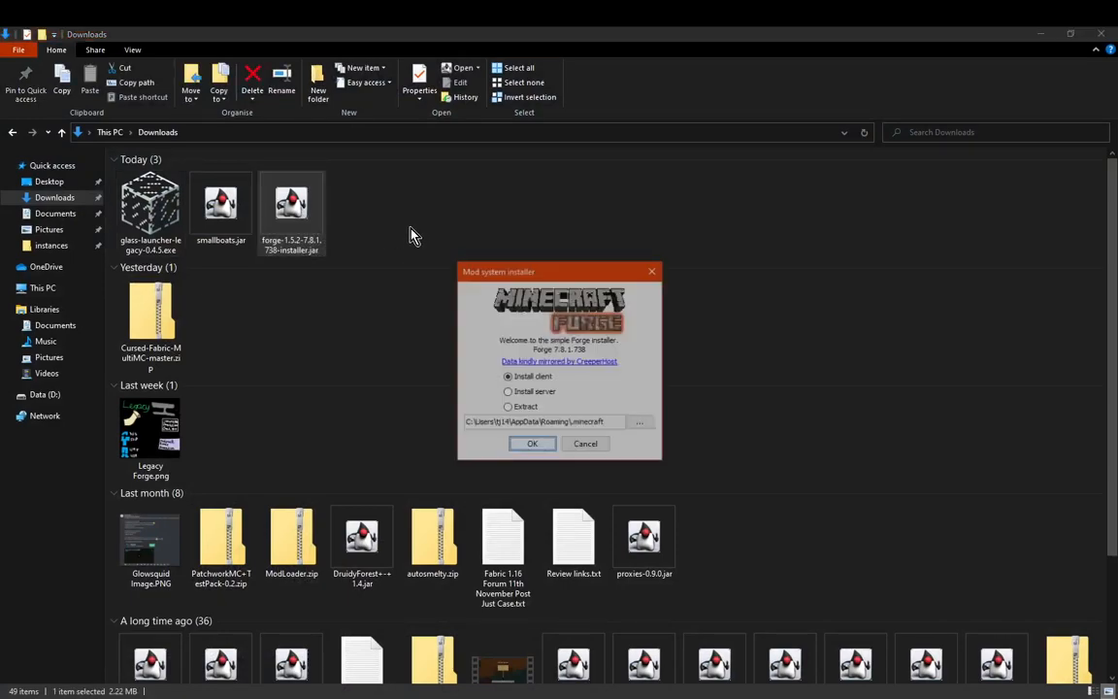
Pause and resume the recording in OBS, then return to the Forge installer and close it without installing
click(504, 697)
click(1108, 562)
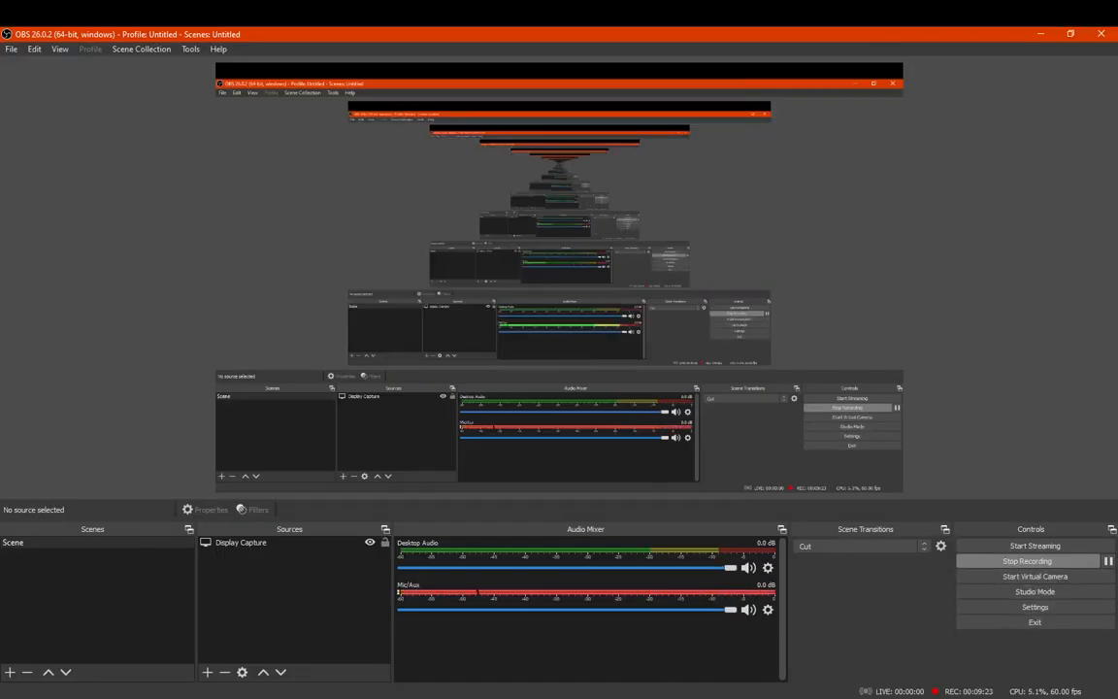
click(558, 697)
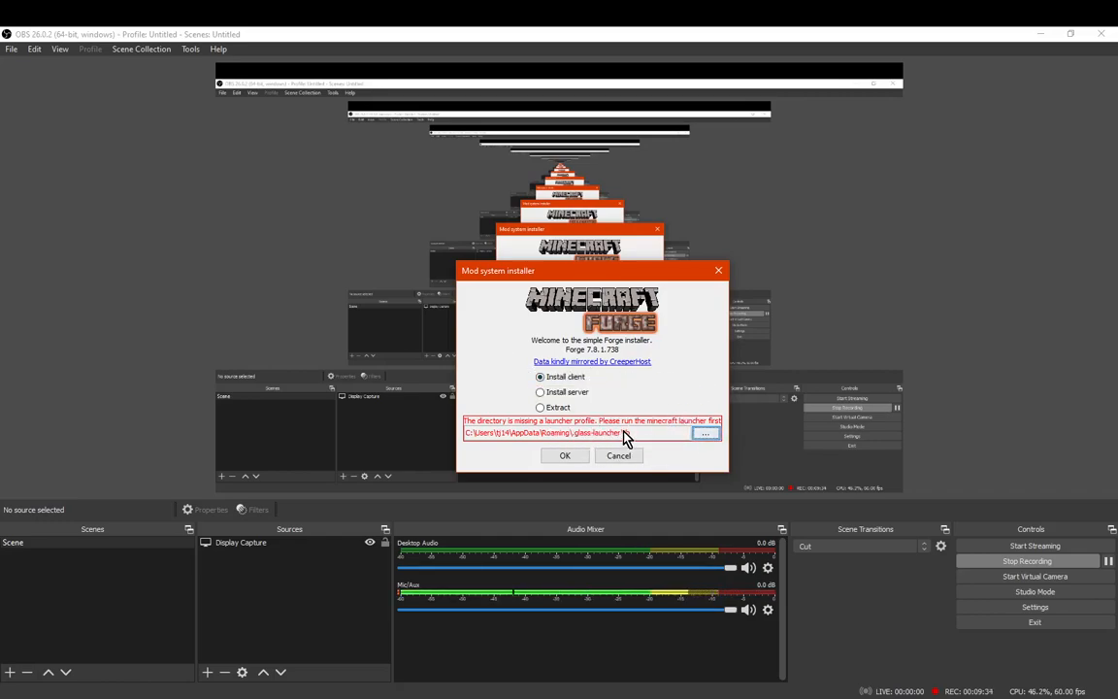
click(718, 270)
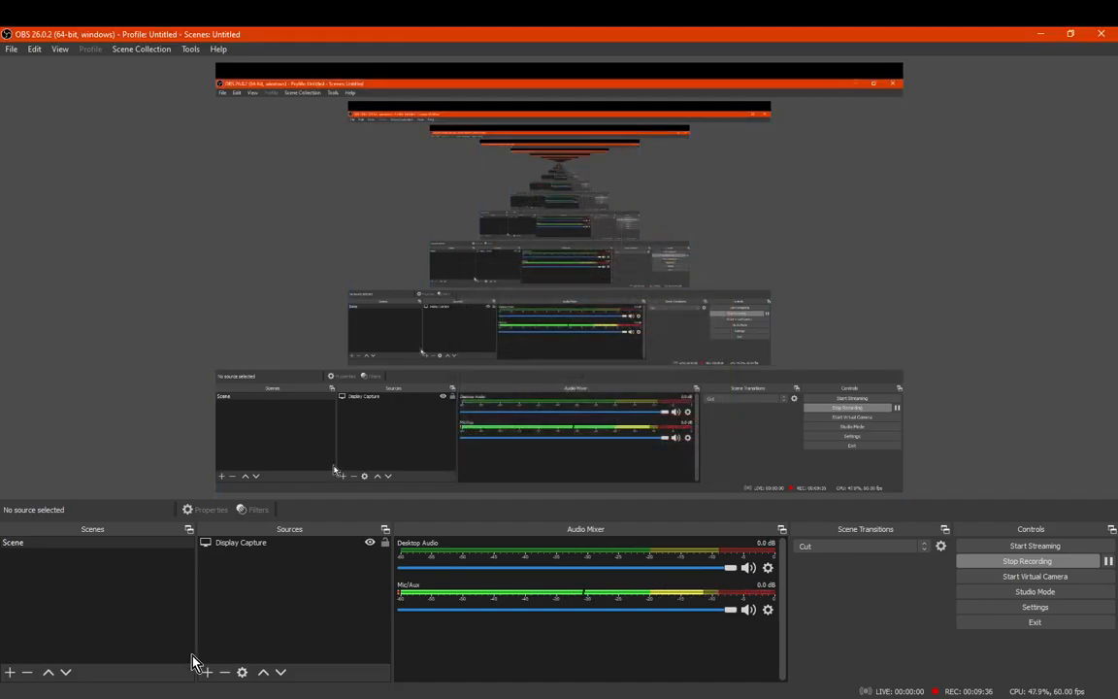
Switch to Glass Launcher, view the 1.5.2 Test instance's mods and settings, and close the options and the launcher
key(alt+Tab)
key(alt+Tab)
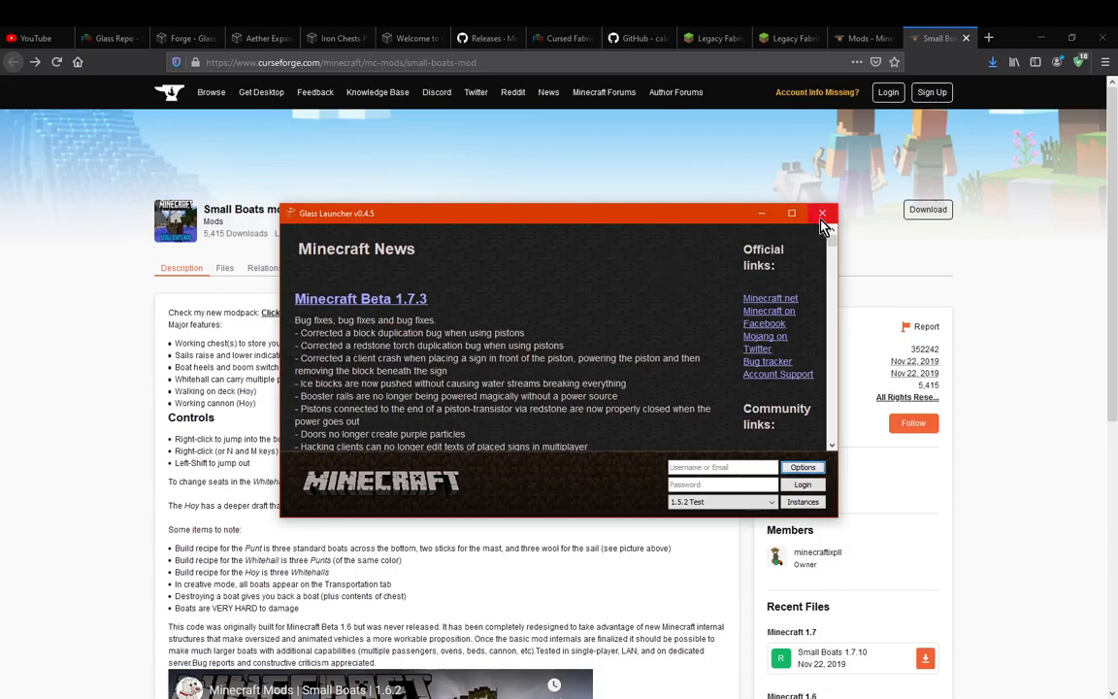
click(802, 467)
click(327, 231)
click(296, 230)
click(831, 209)
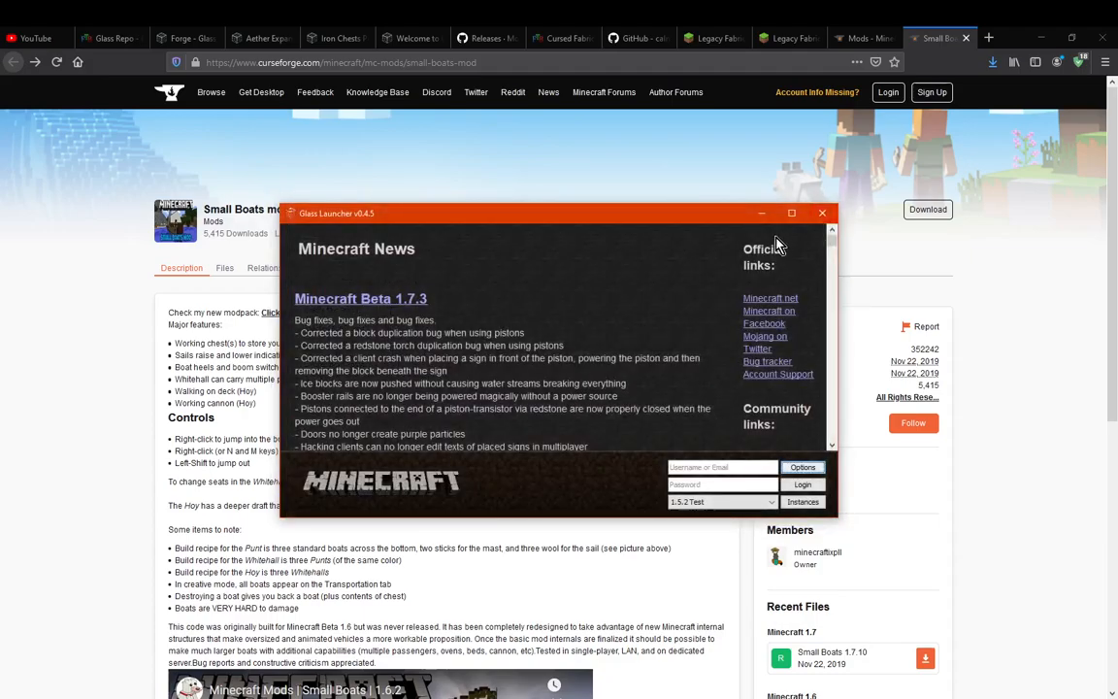
click(822, 212)
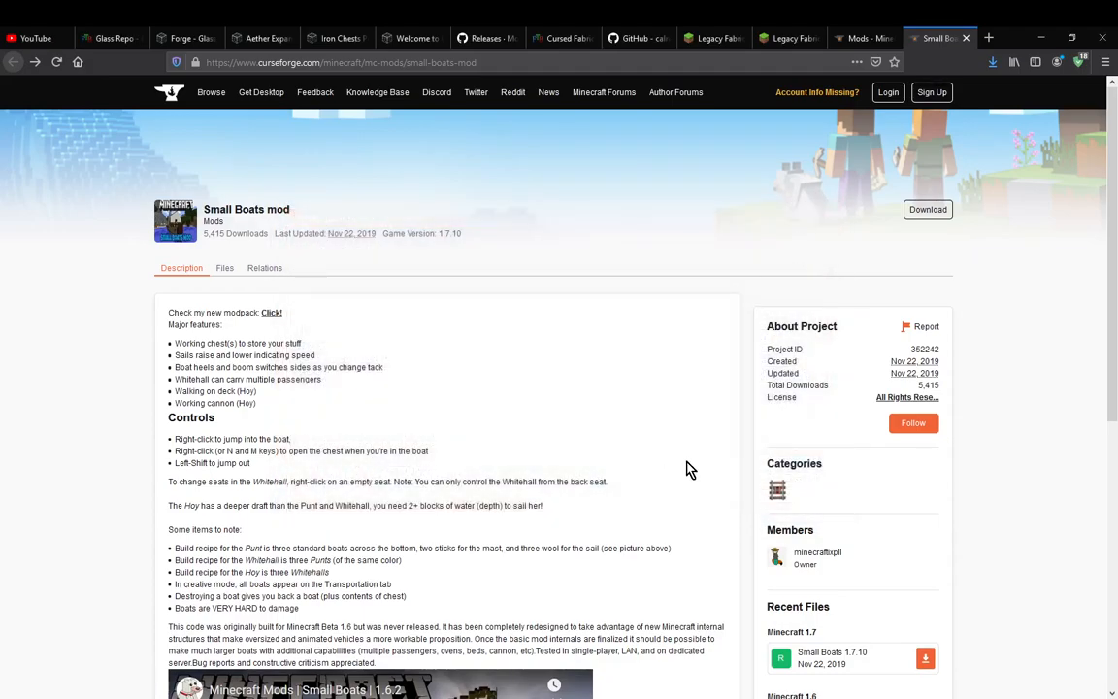
Revisit the Glass Launcher site and its GitHub releases, and close the Iron Chests Port and Aether Expansion pages
click(406, 38)
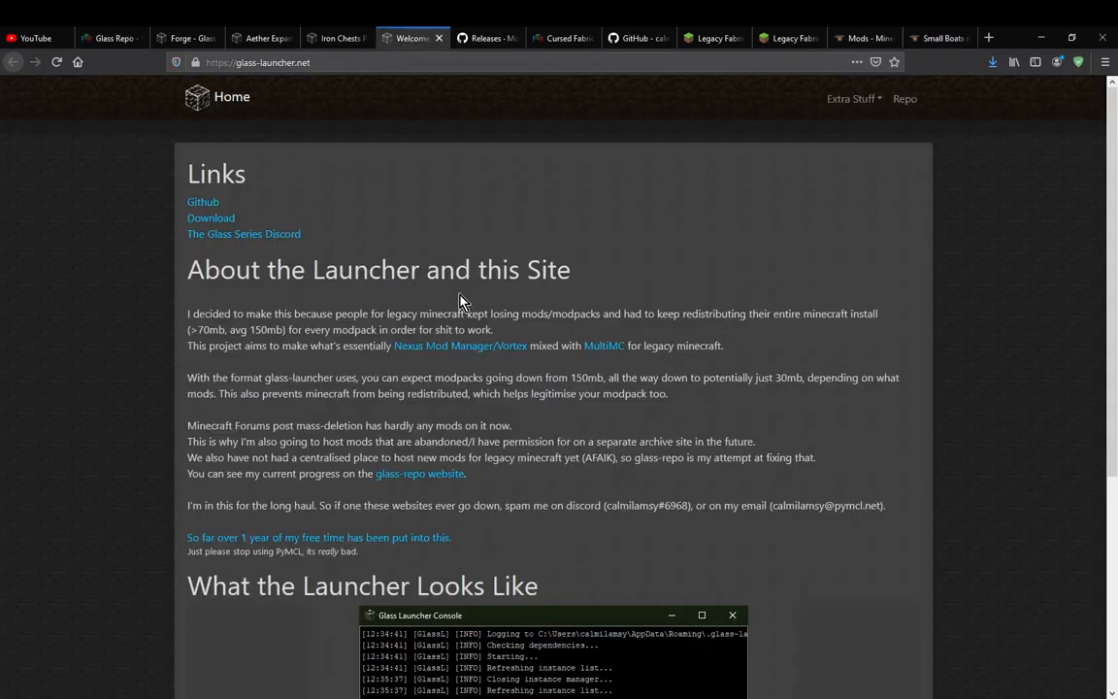
key(ctrl+Tab)
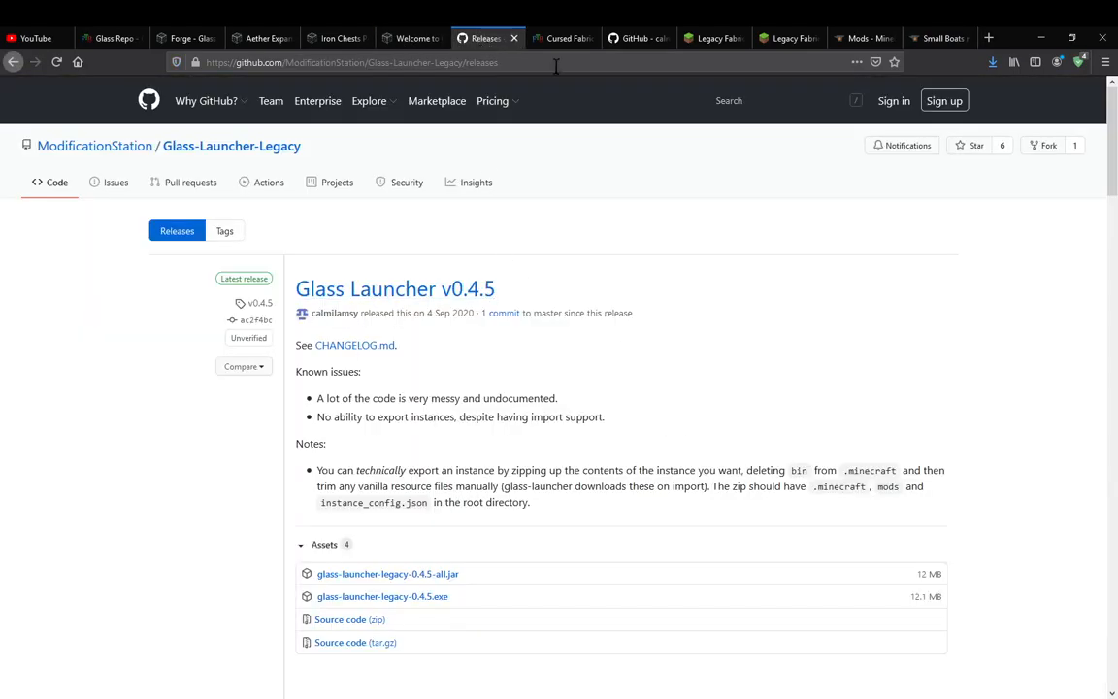
click(324, 41)
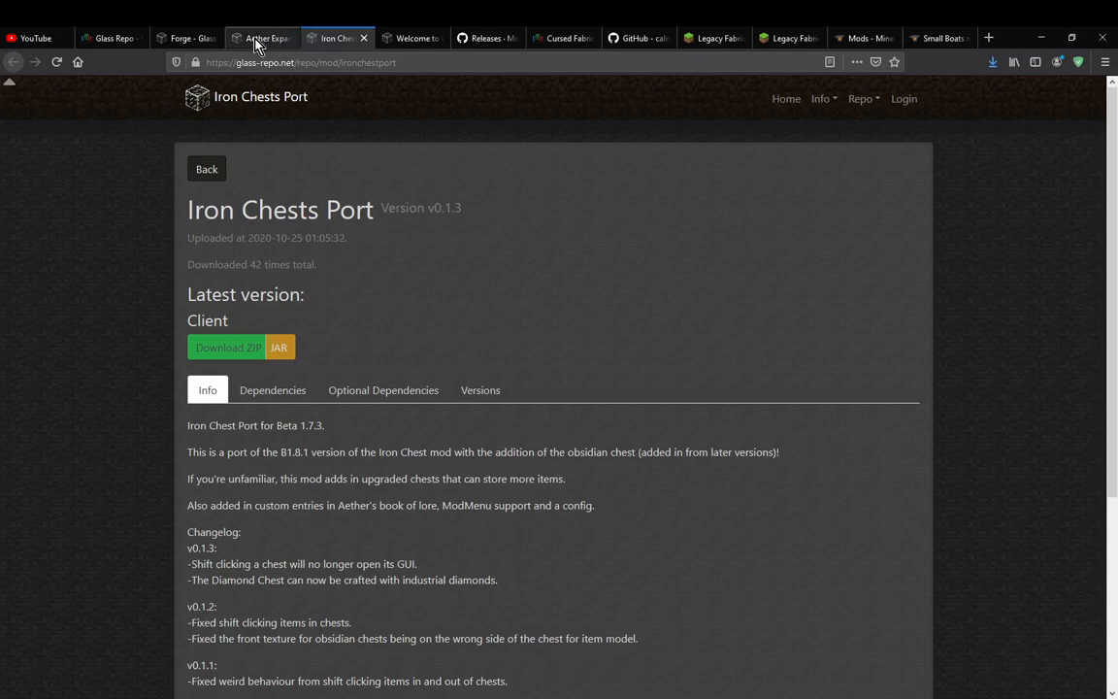
click(252, 35)
click(337, 38)
click(364, 38)
click(257, 38)
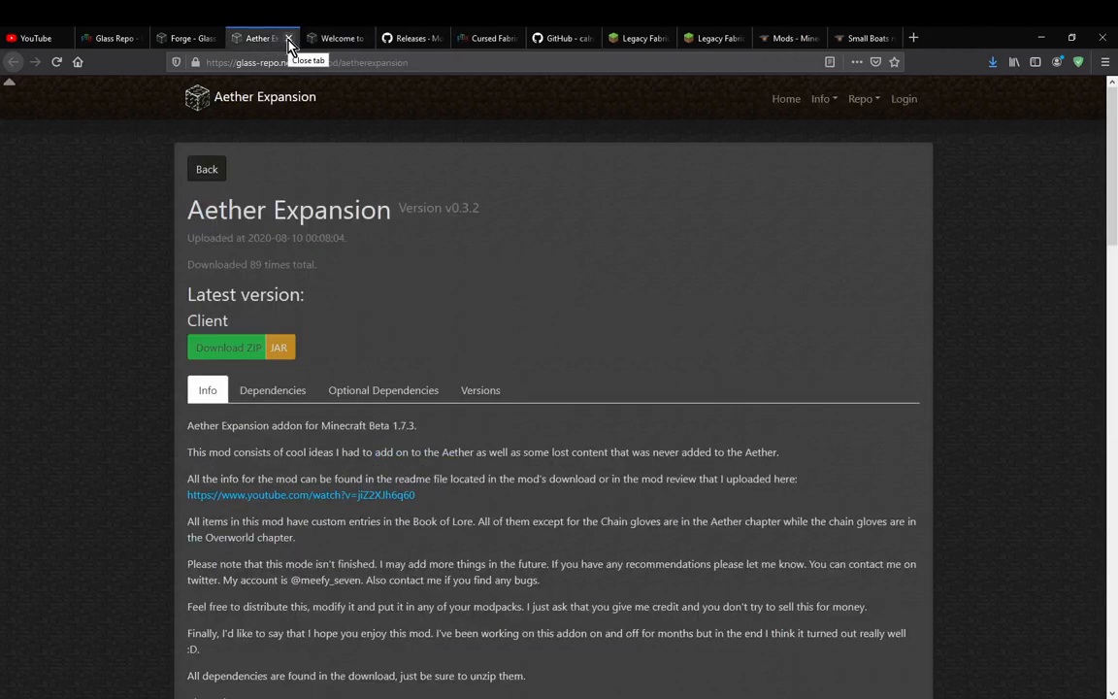
click(288, 38)
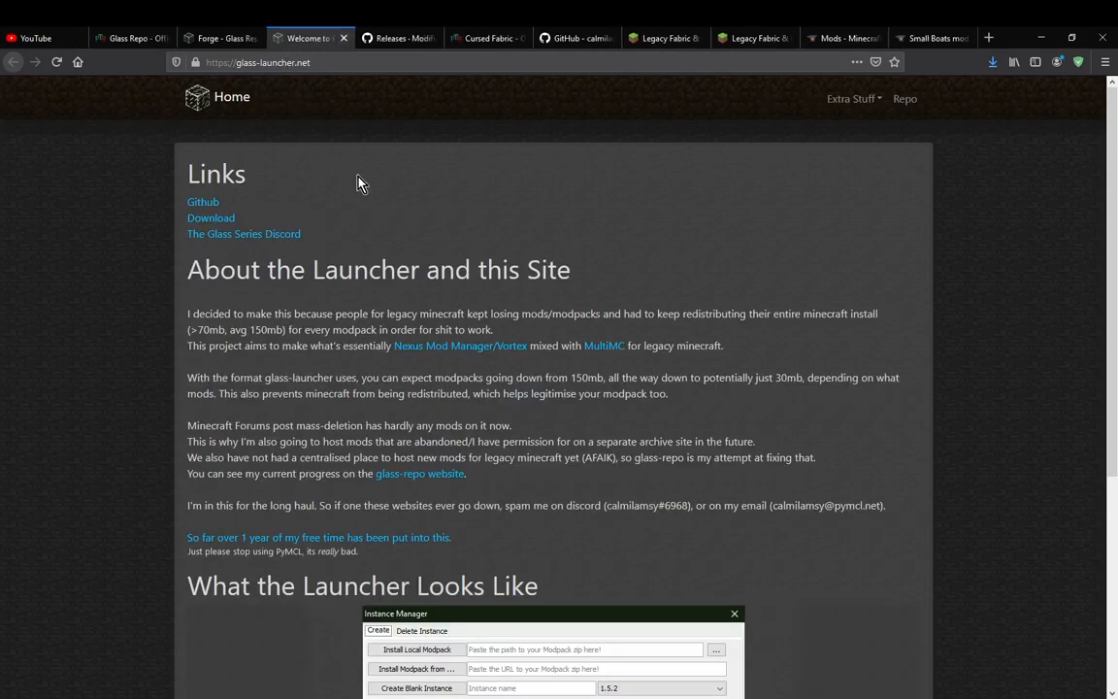
click(376, 38)
click(288, 37)
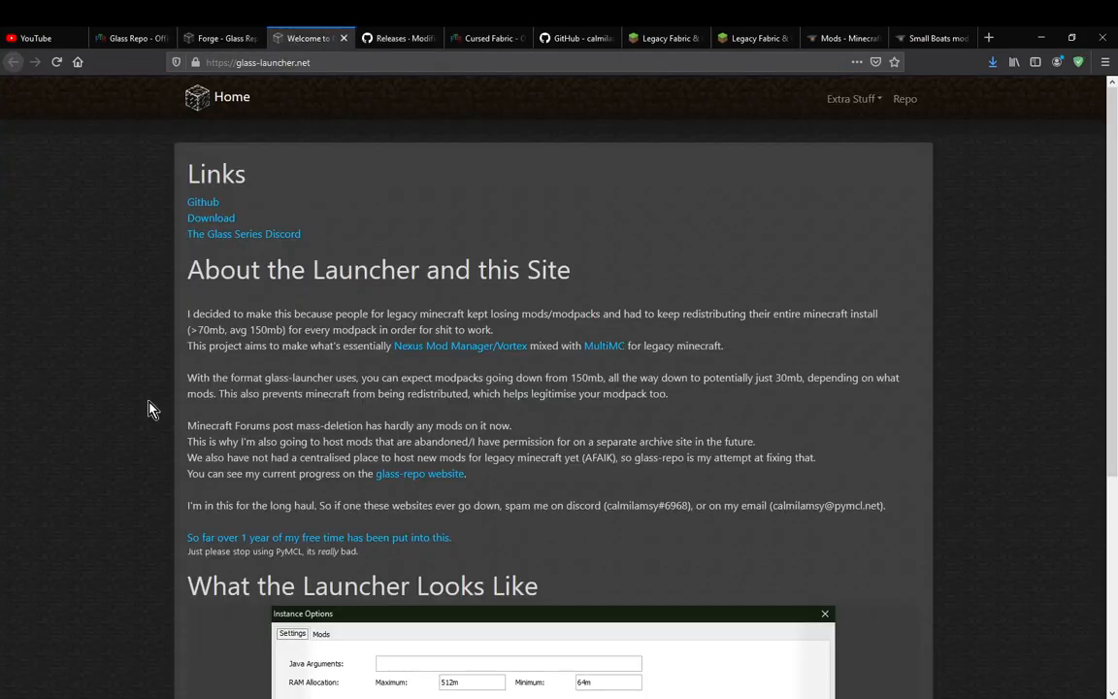
Return from the Forge mod page to Glass Repo's mod list, browse the b1.7.3 mods, and switch to OBS
click(245, 35)
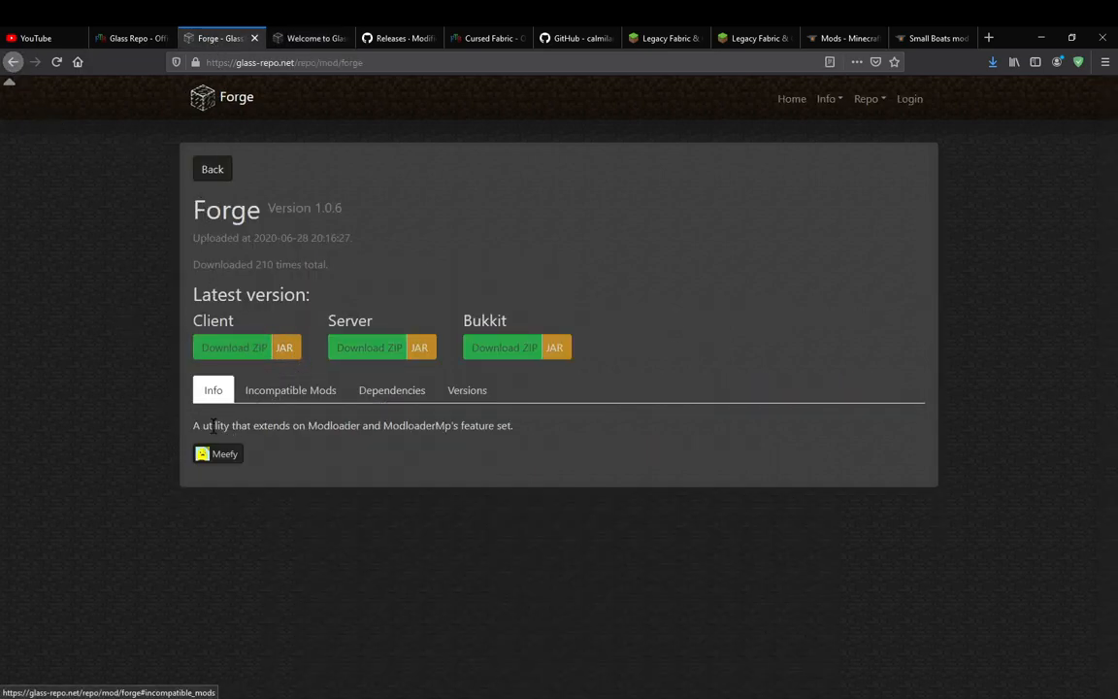
click(13, 61)
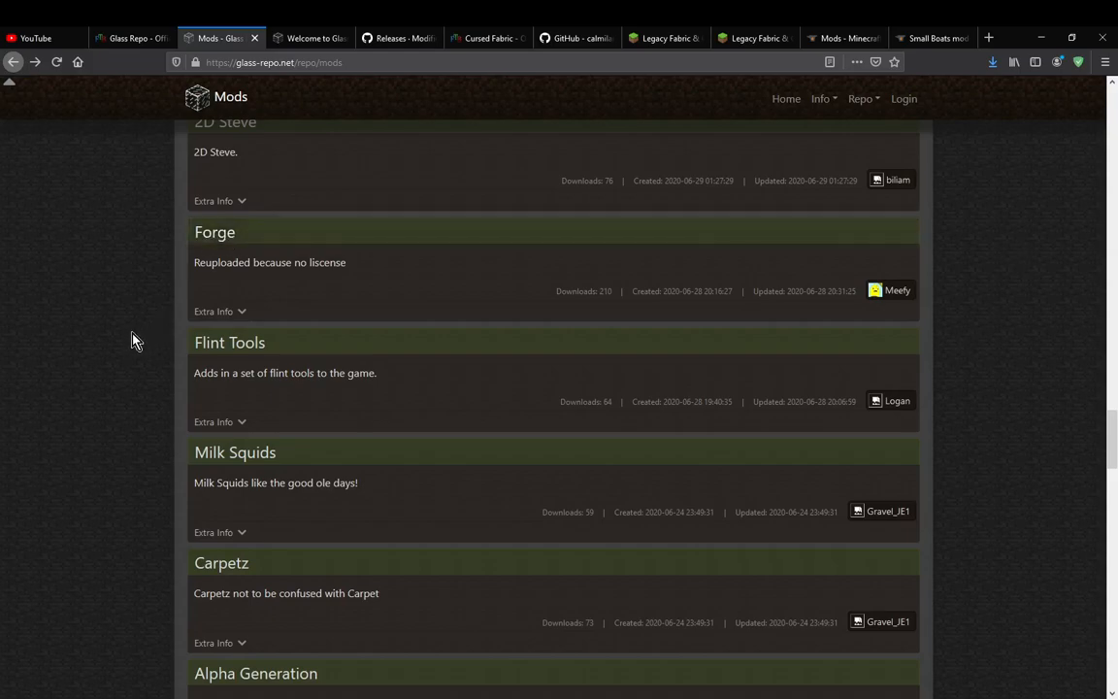
scroll(132, 337, down, 2)
scroll(290, 486, up, 5)
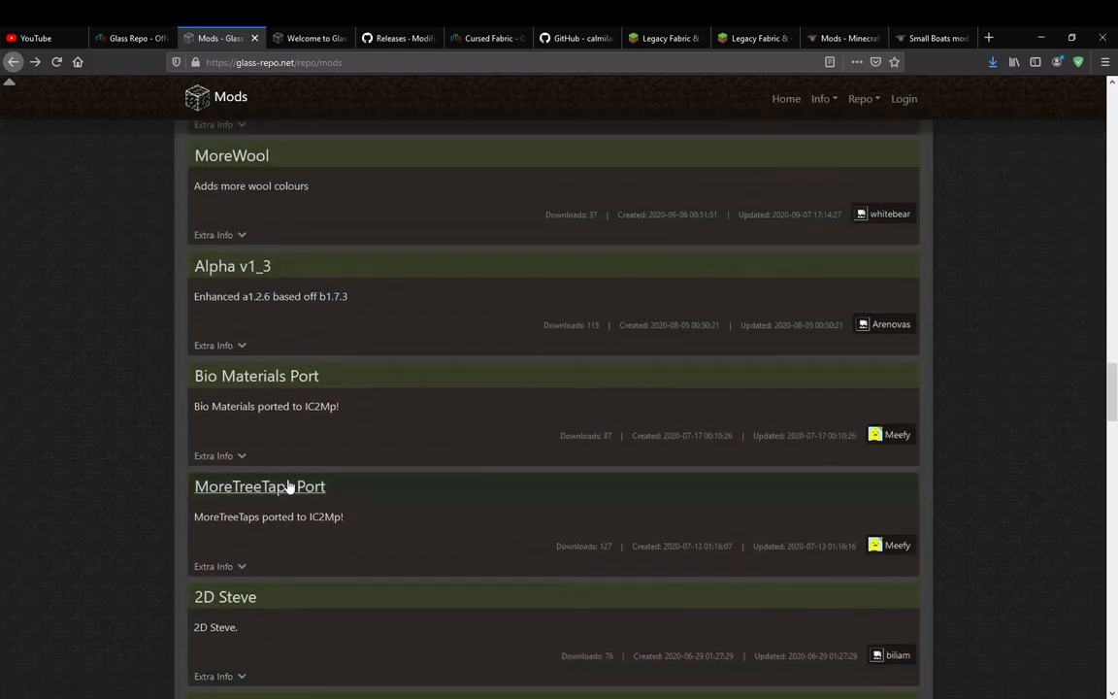
scroll(289, 486, up, 7)
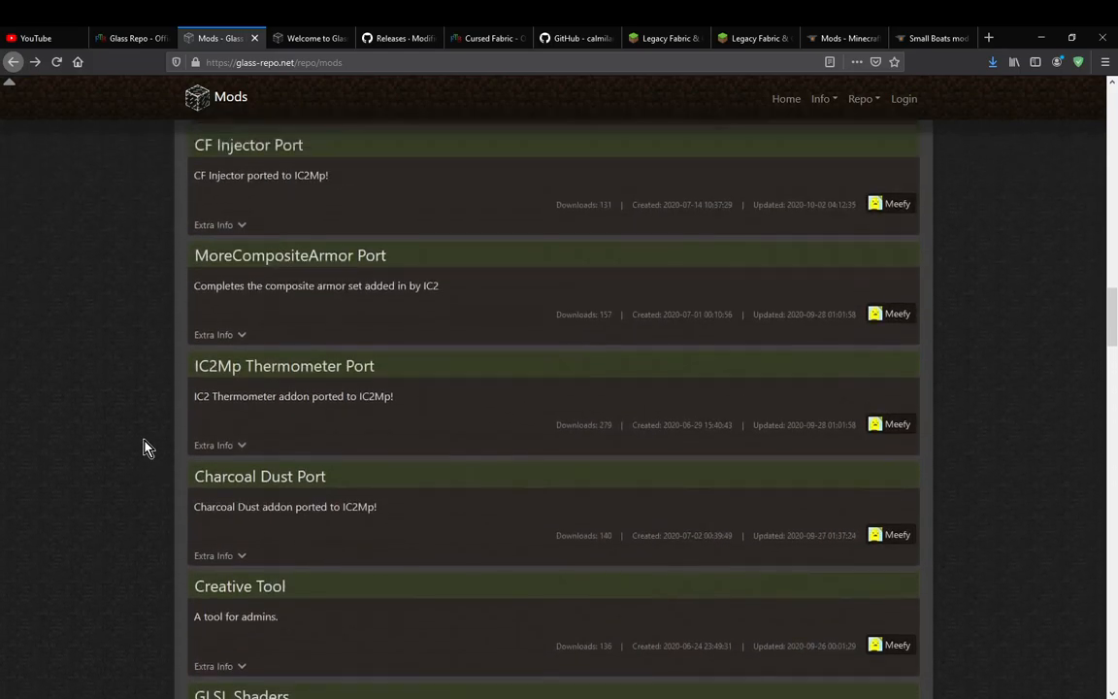
scroll(142, 447, up, 10)
scroll(132, 435, up, 10)
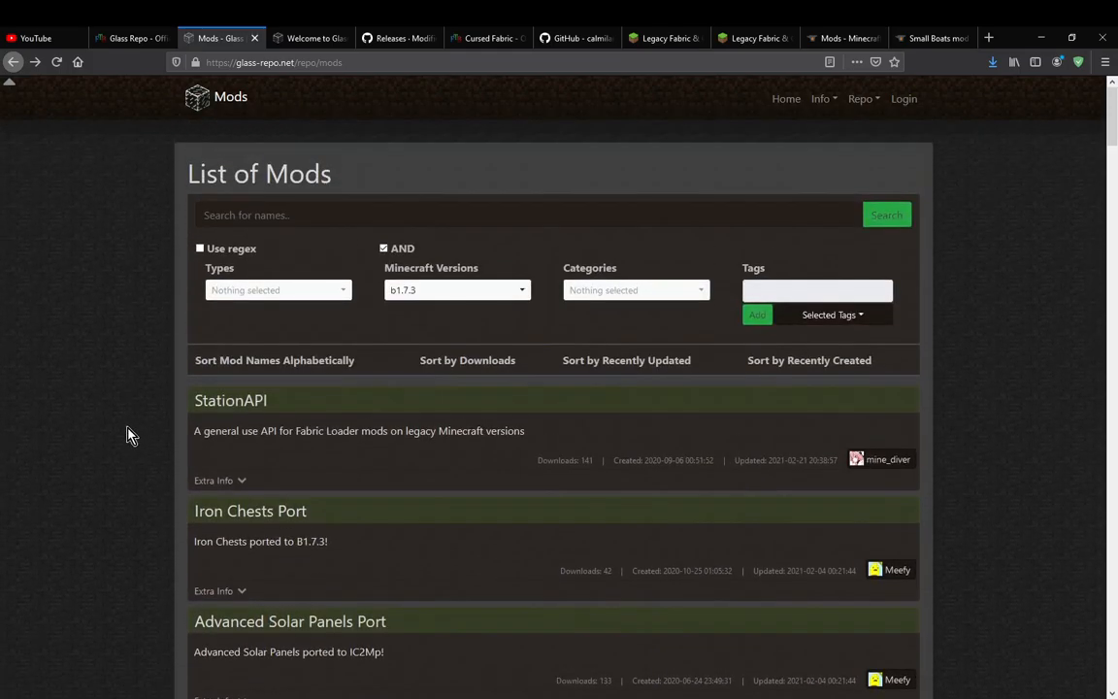
scroll(114, 429, down, 6)
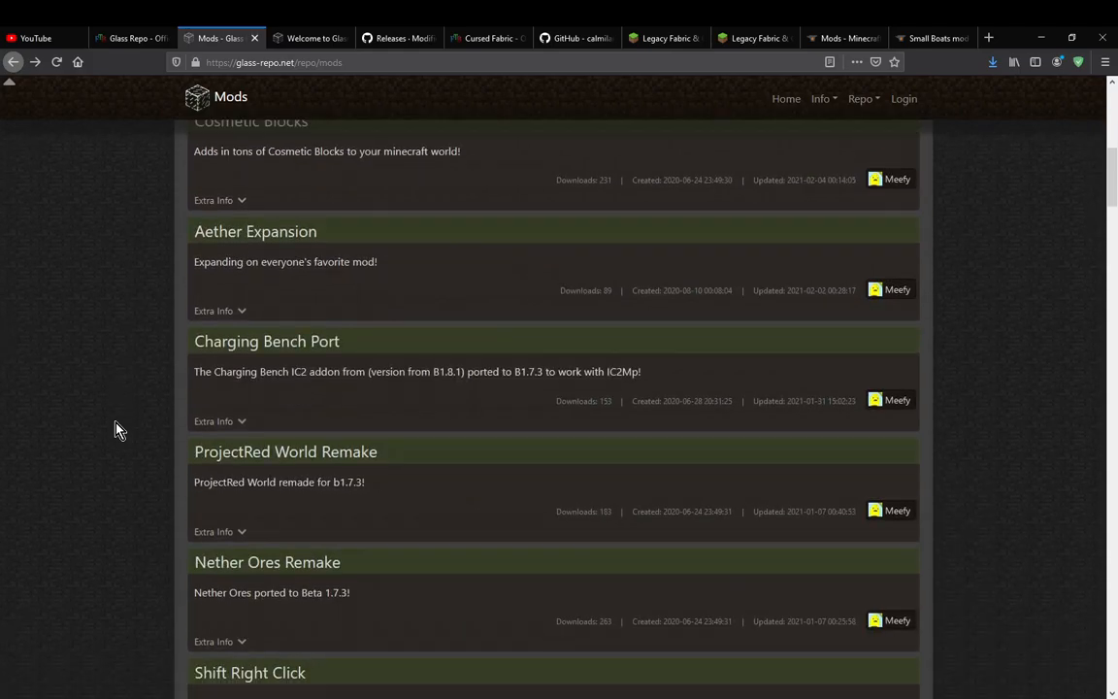
scroll(114, 429, up, 6)
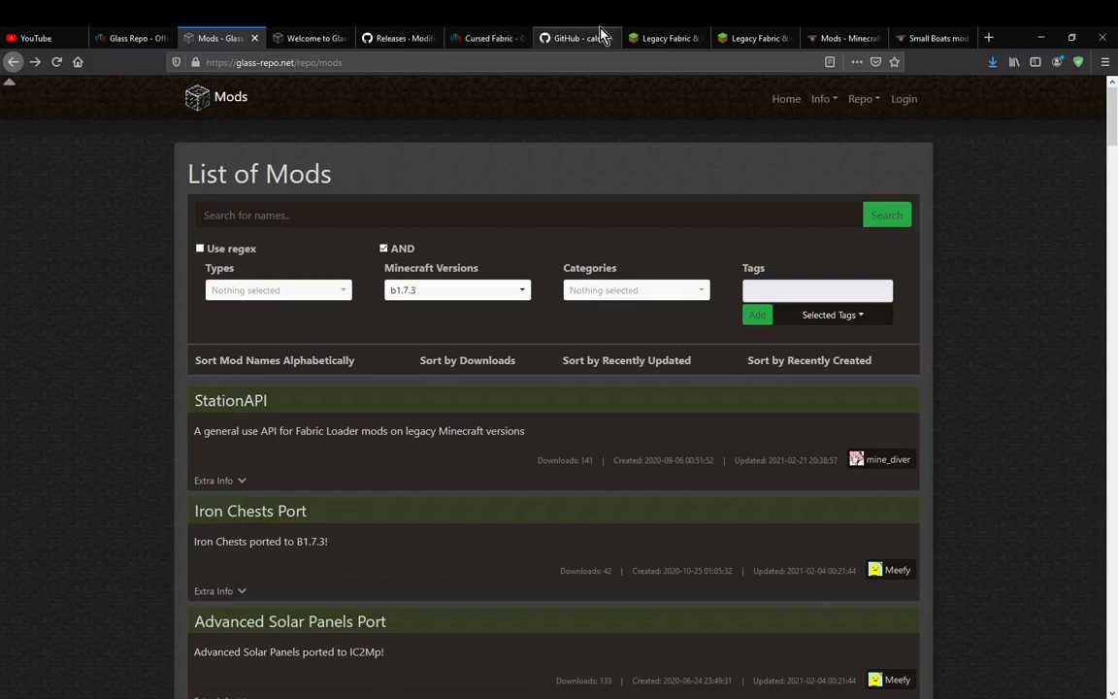
key(alt+Tab)
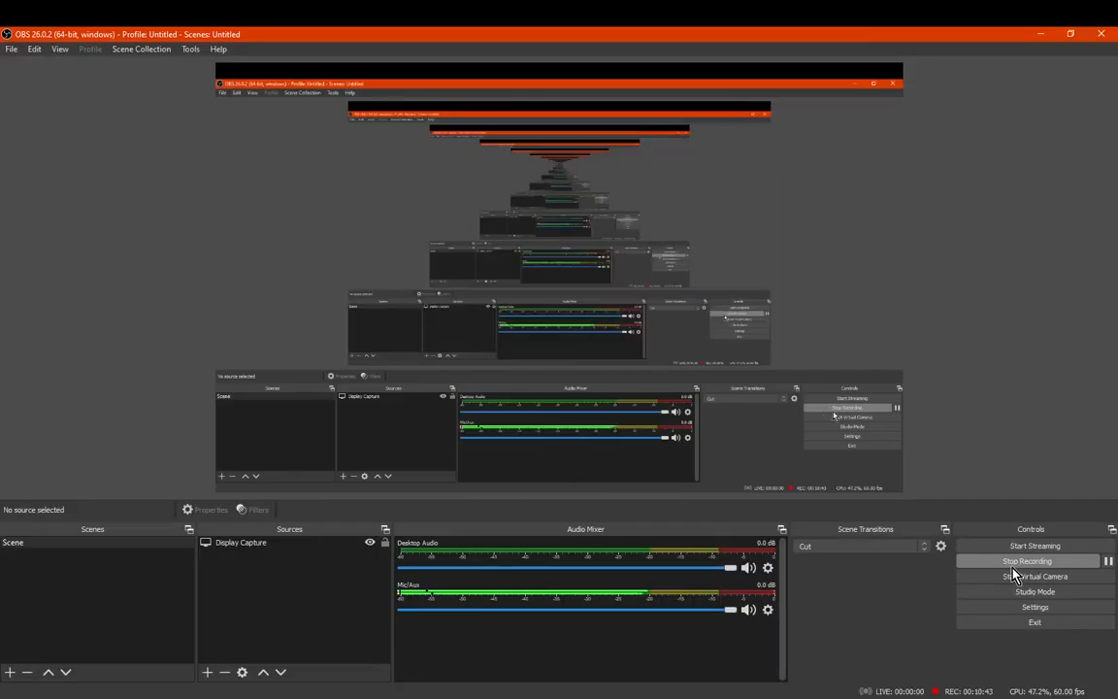